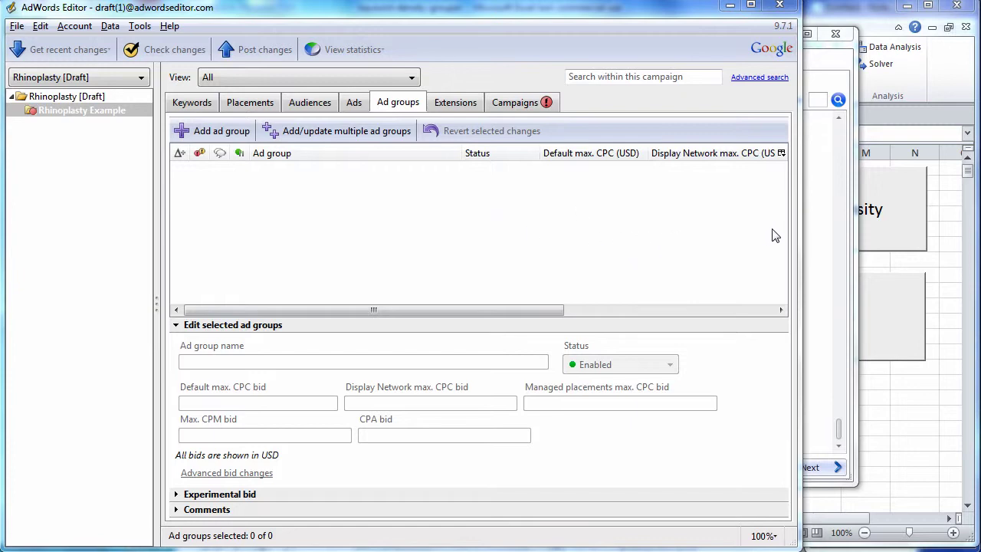
Generate common keyword themes in Keyword Grouper, applying the grouping settings and regenerating.
{"action": "left_click", "coordinate": [820, 227]}
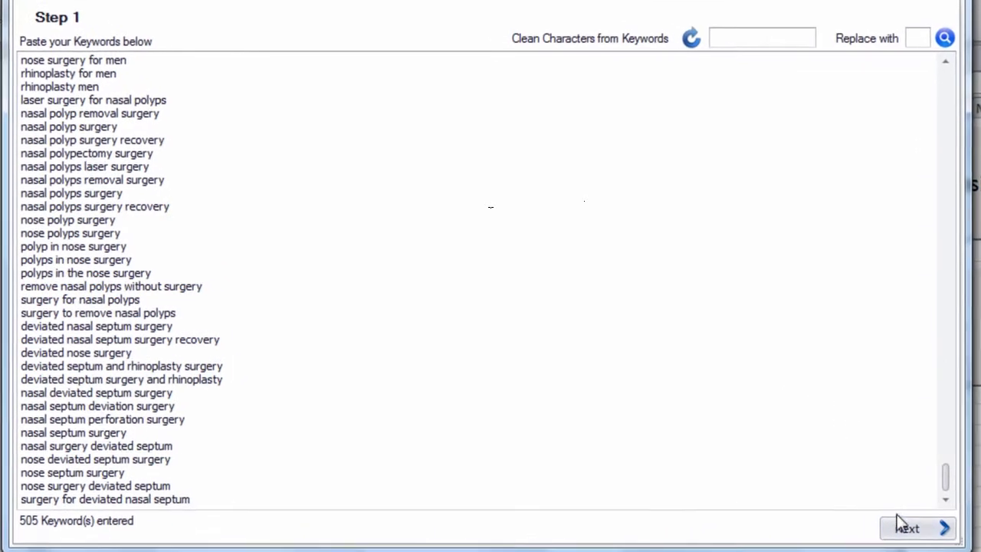
{"action": "left_click", "coordinate": [808, 467]}
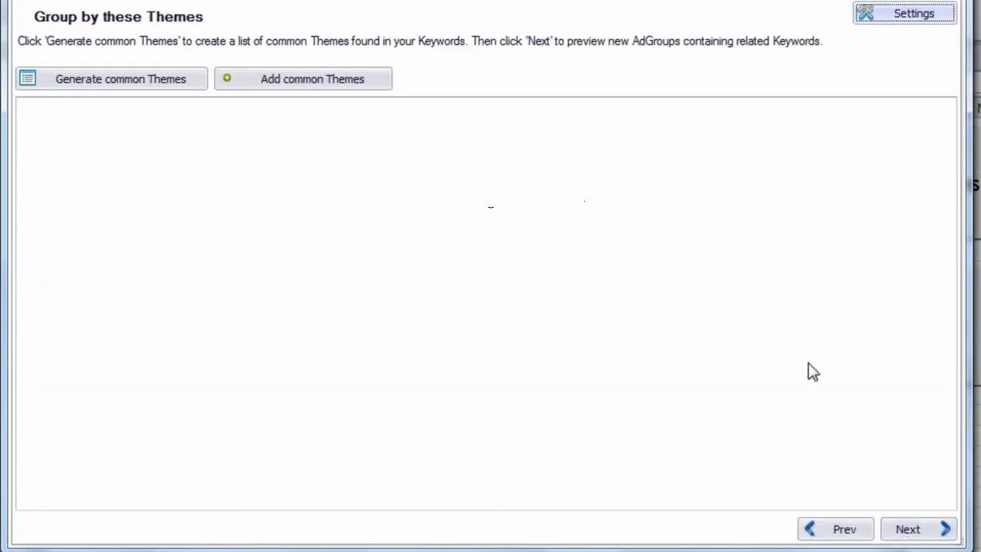
{"action": "left_click", "coordinate": [202, 86]}
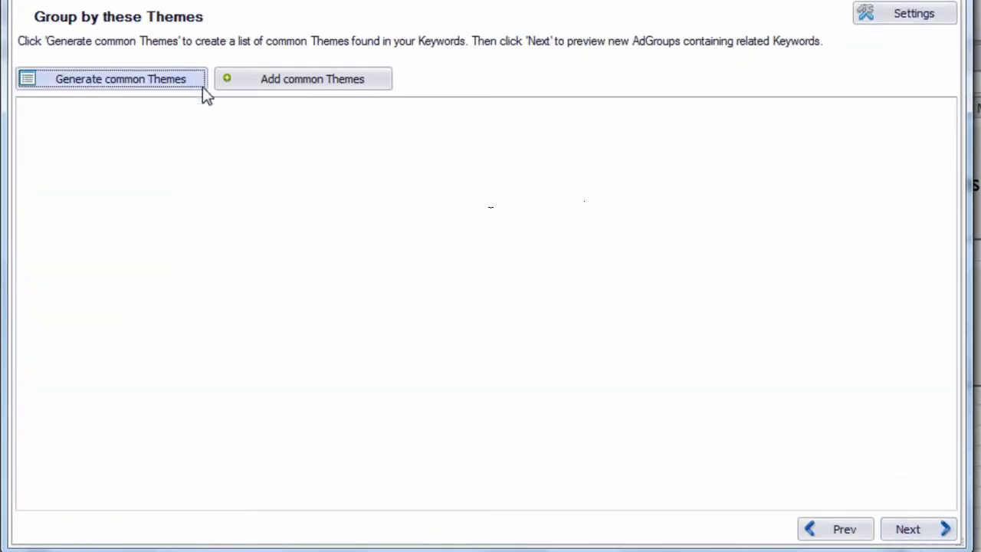
{"action": "left_click", "coordinate": [877, 17]}
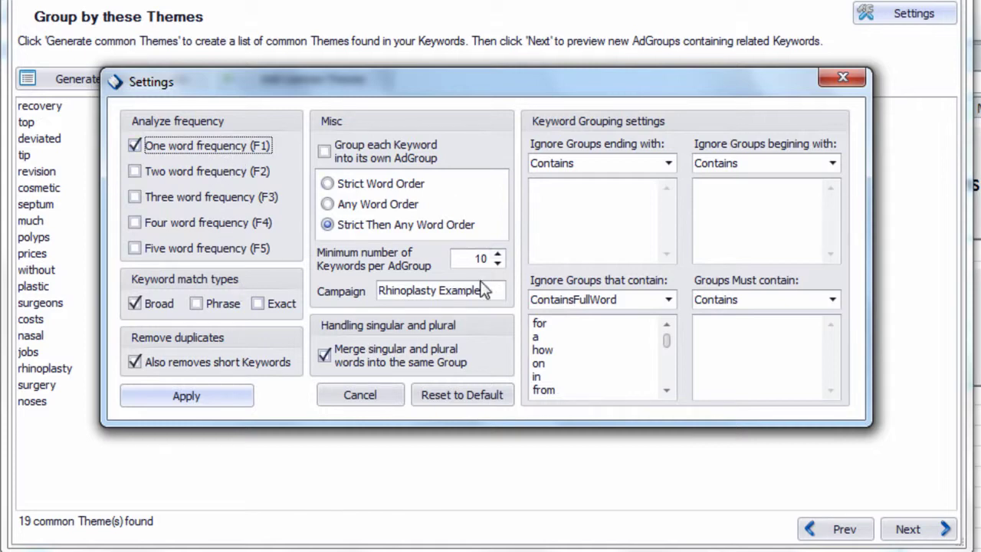
{"action": "left_click", "coordinate": [210, 396]}
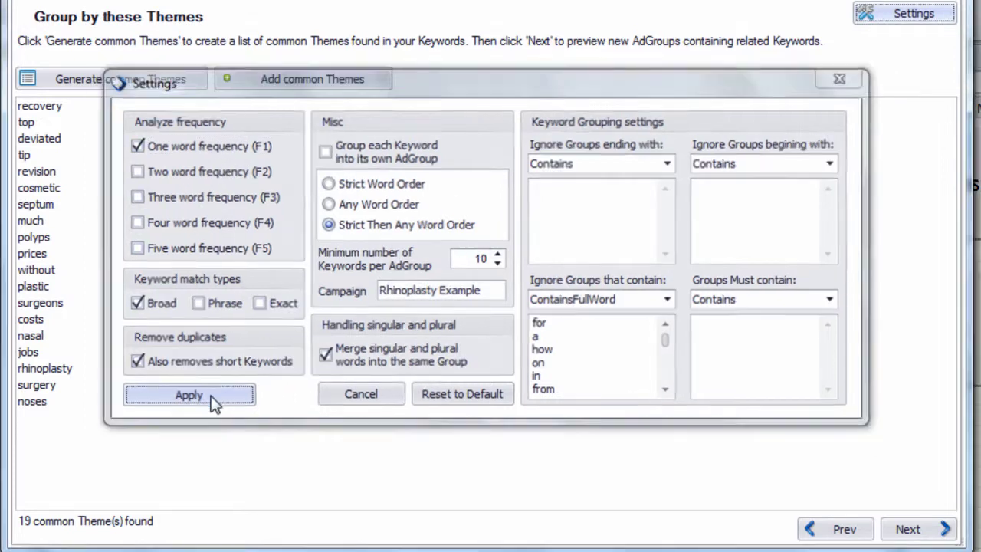
{"action": "left_click", "coordinate": [136, 76]}
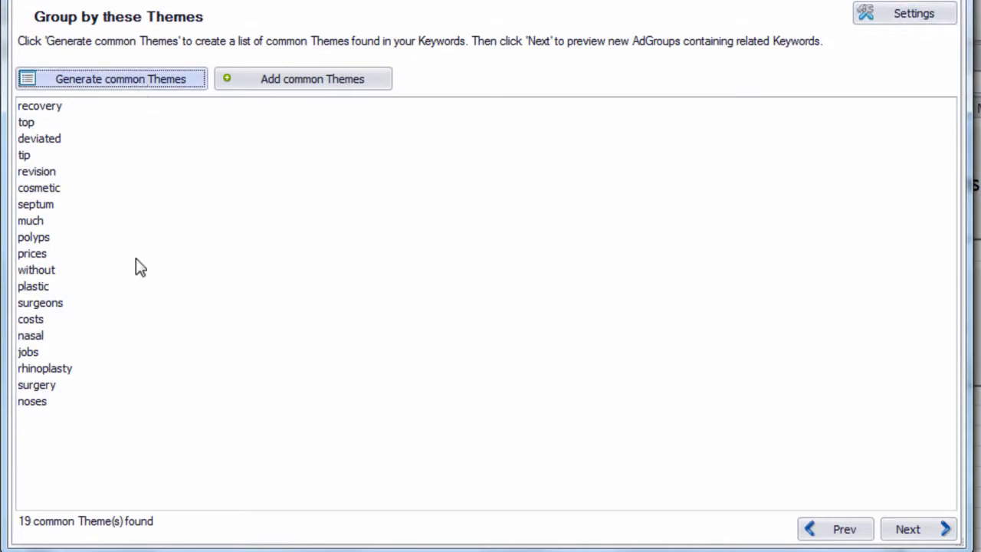
Preview the themed ad groups, then select every row of the final results table.
{"action": "left_click", "coordinate": [889, 524]}
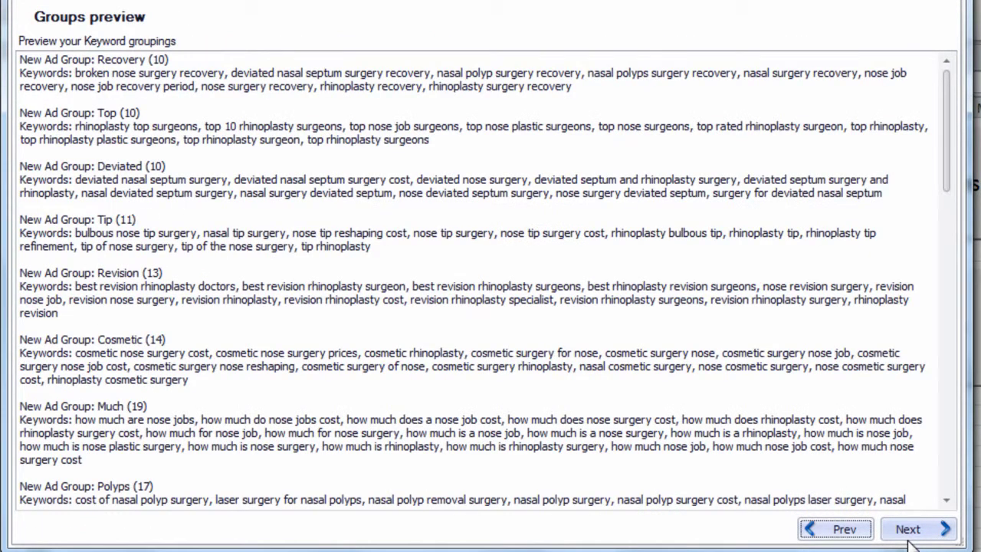
{"action": "left_click_drag", "start_coordinate": [943, 186], "coordinate": [947, 390]}
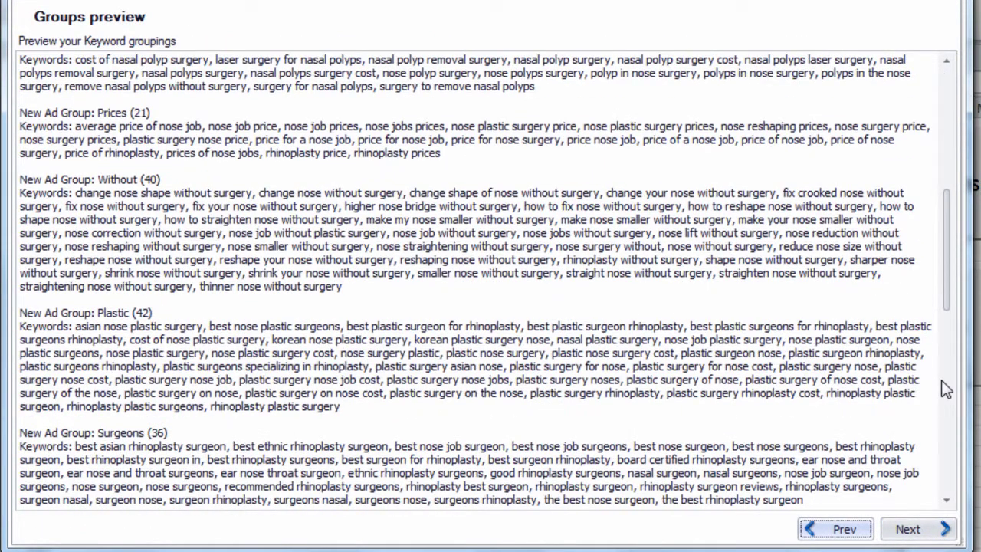
{"action": "left_click", "coordinate": [948, 529]}
{"action": "left_click", "coordinate": [676, 336]}
{"action": "key", "text": "ctrl+a"}
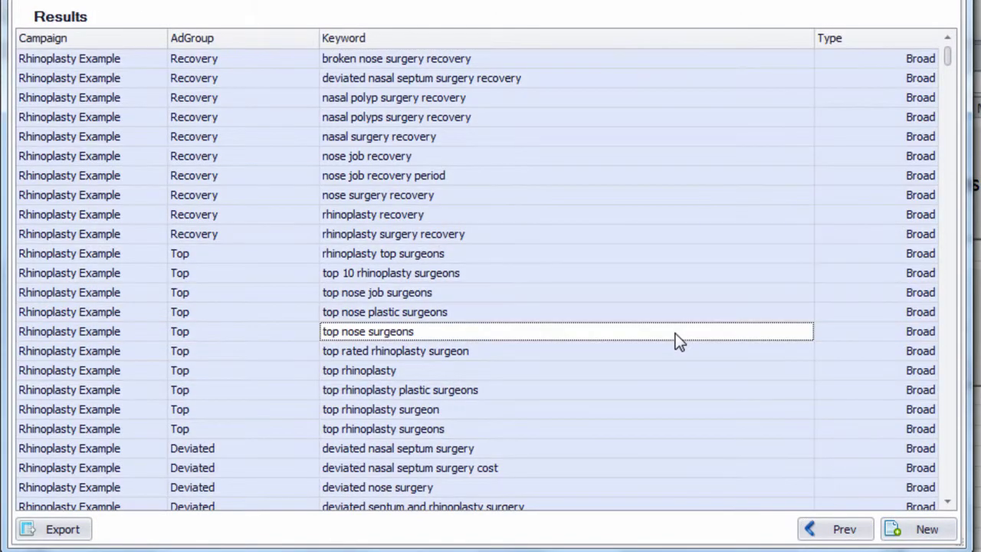
Paste the grouped rows via Add/update multiple keywords, then preview, process and finish the import.
{"action": "key", "text": "alt+Tab"}
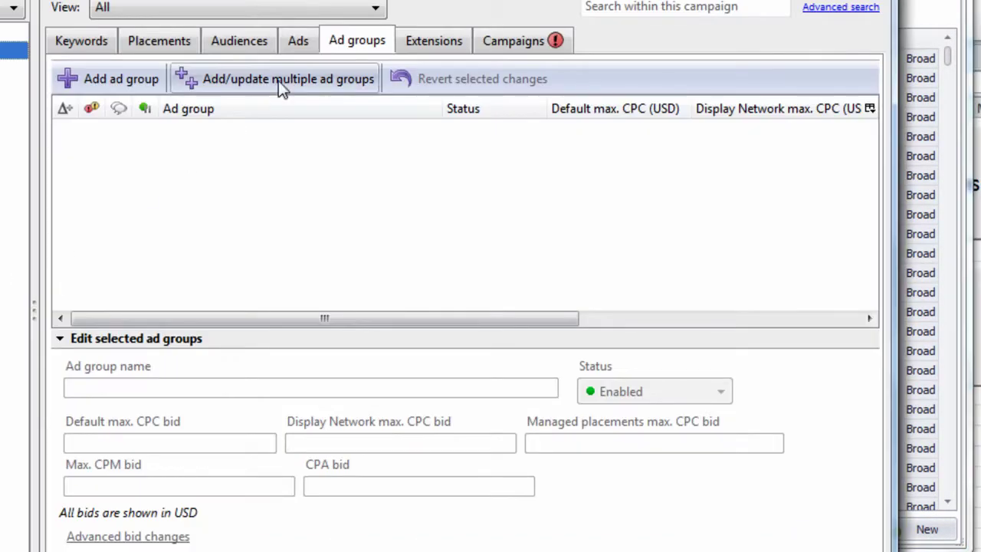
{"action": "left_click", "coordinate": [113, 43]}
{"action": "left_click", "coordinate": [381, 79]}
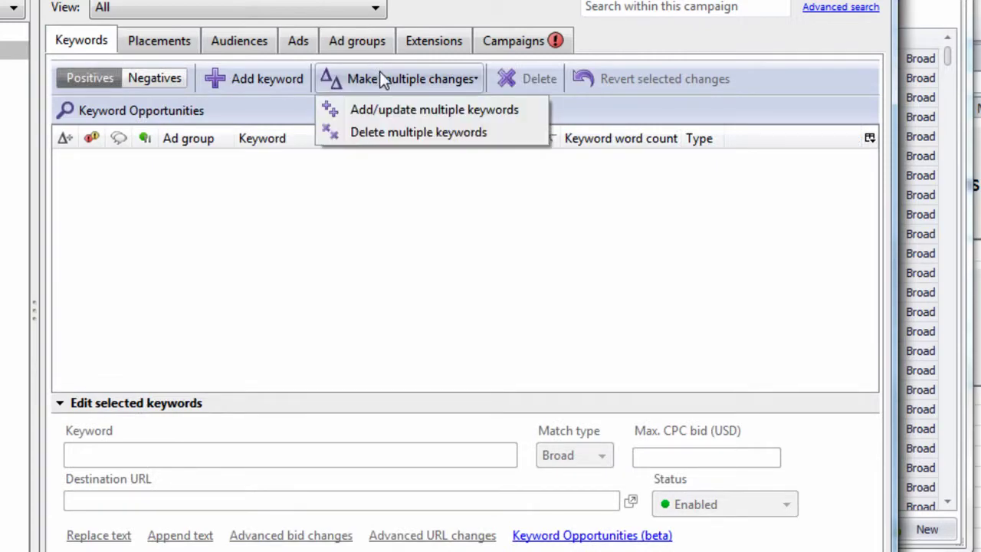
{"action": "left_click", "coordinate": [427, 109]}
{"action": "key", "text": "ctrl+v"}
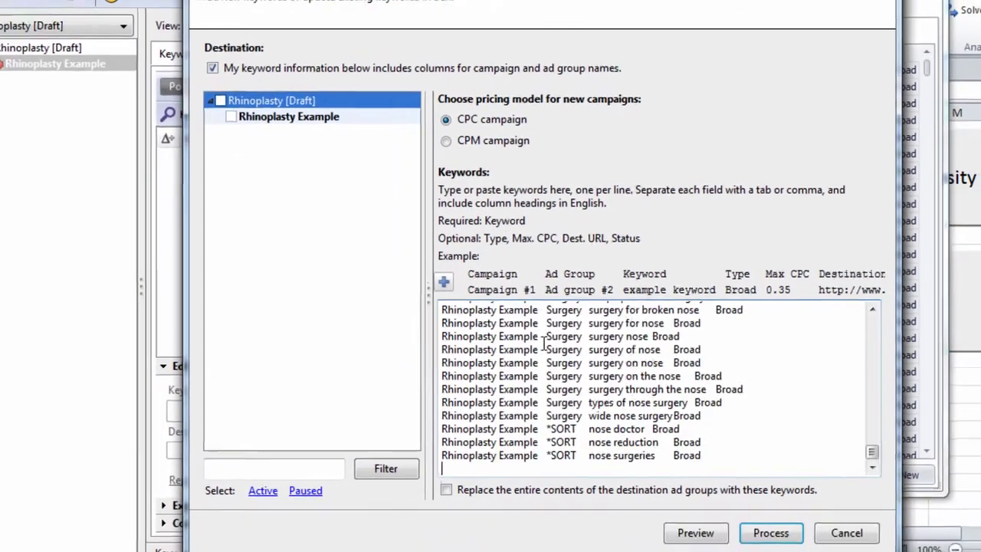
{"action": "left_click", "coordinate": [695, 523]}
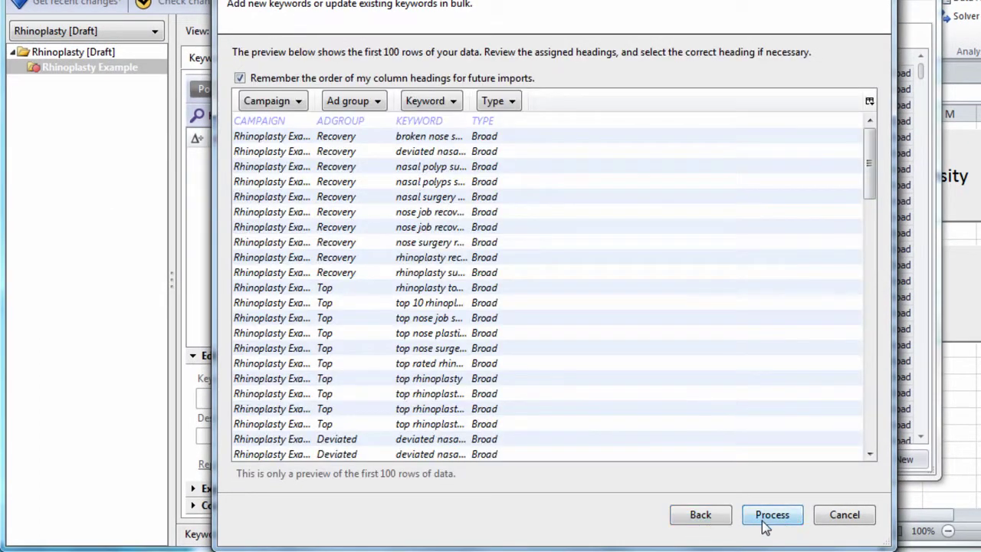
{"action": "left_click", "coordinate": [768, 522]}
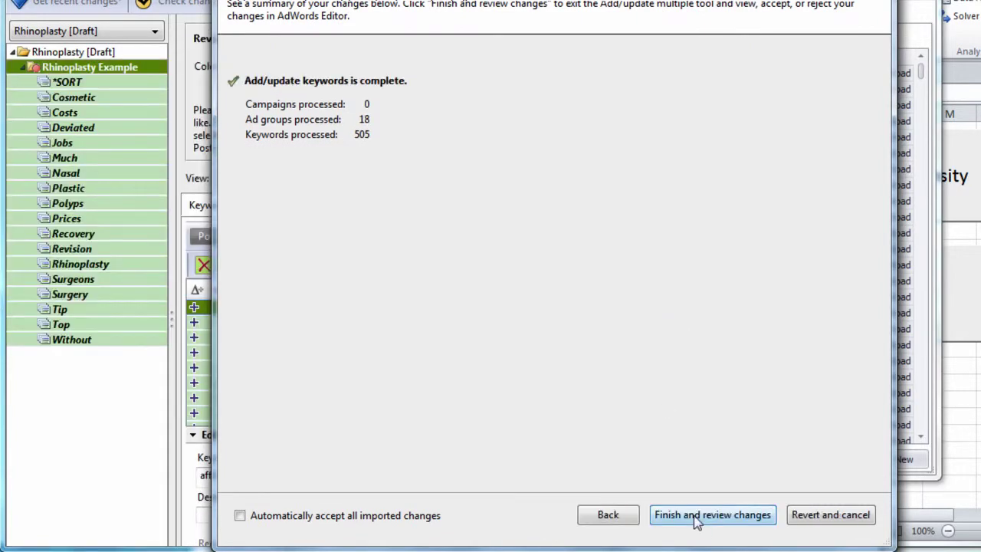
{"action": "left_click", "coordinate": [706, 515]}
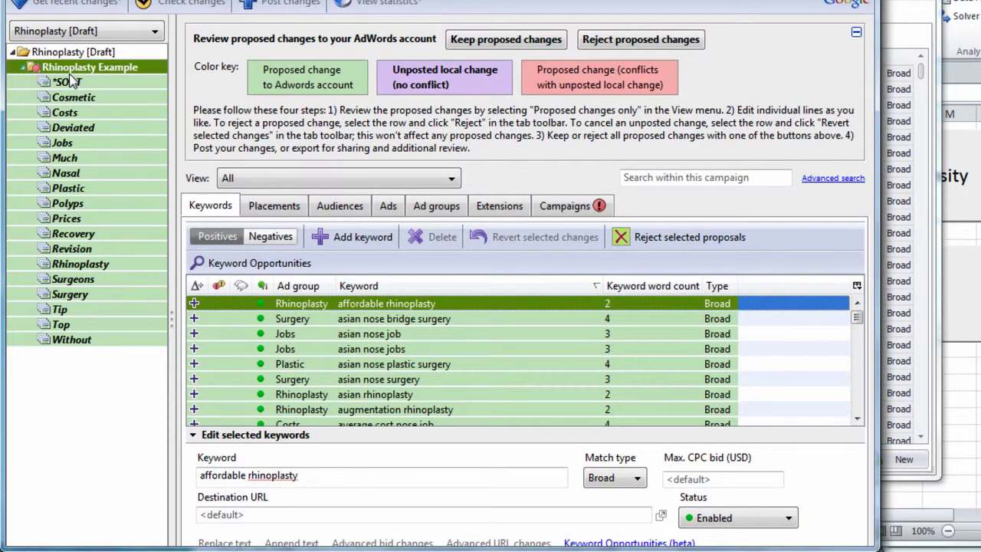
Keep proposed changes, drag nose surgeries from *SORT into Surgery, and delete nose reduction.
{"action": "left_click", "coordinate": [67, 82]}
{"action": "left_click", "coordinate": [505, 39]}
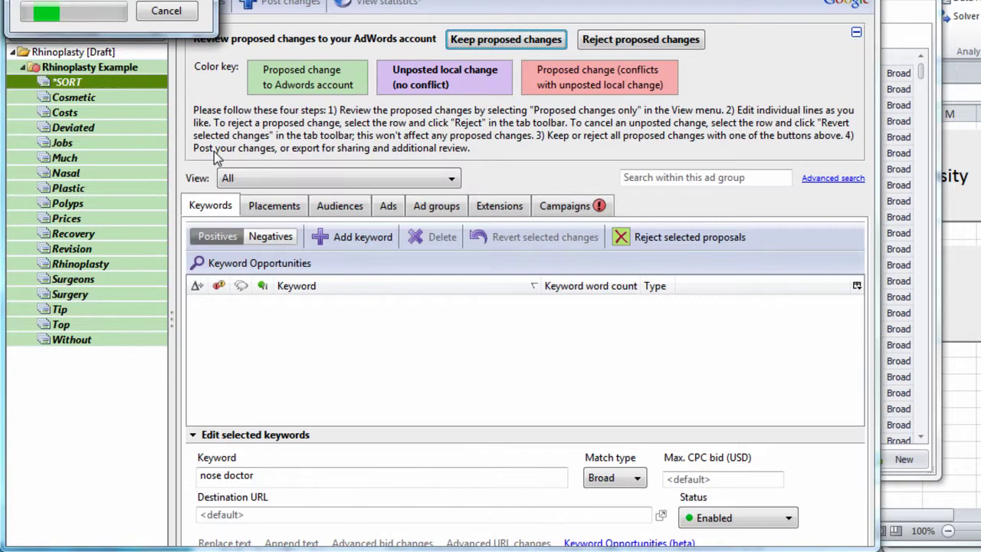
{"action": "left_click", "coordinate": [309, 177]}
{"action": "left_click", "coordinate": [322, 162]}
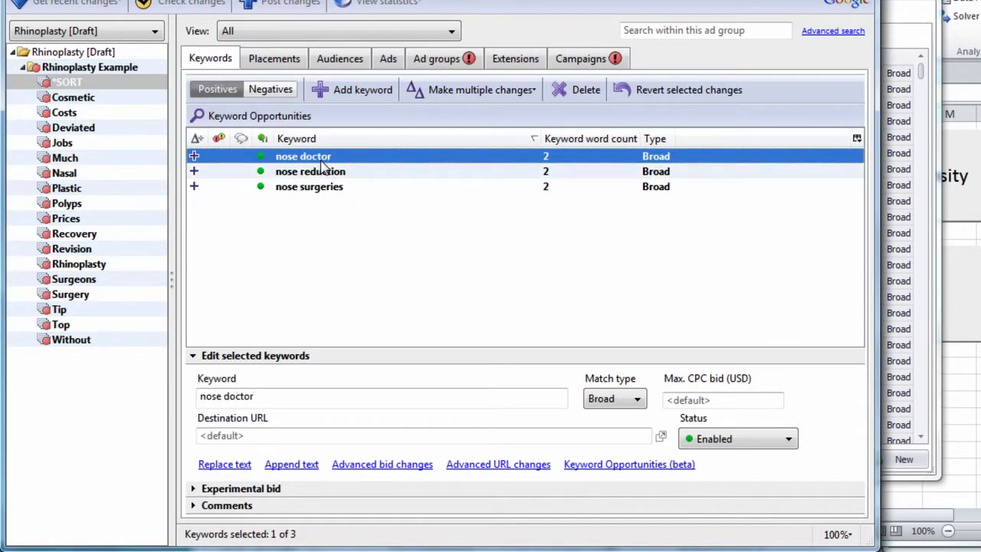
{"action": "left_click", "coordinate": [324, 177]}
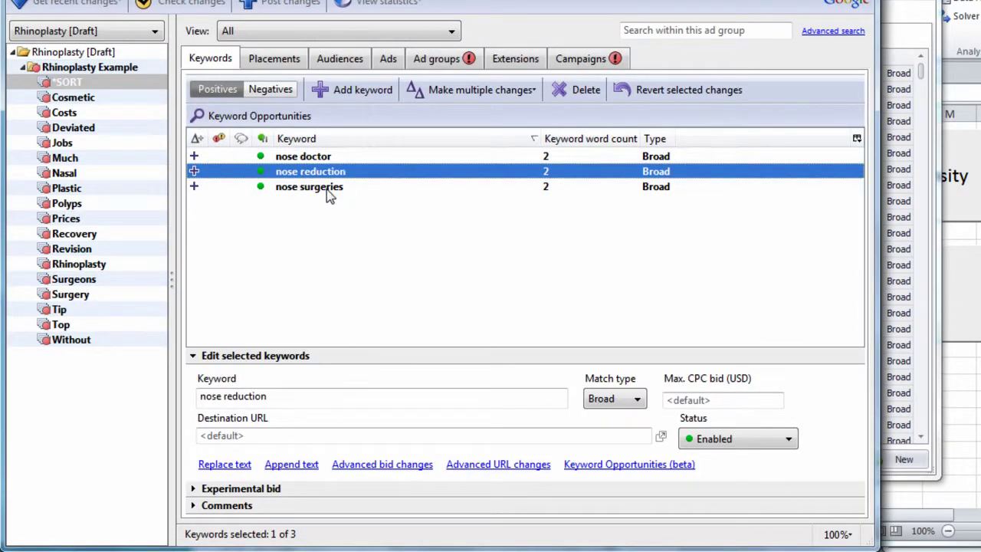
{"action": "left_click", "coordinate": [326, 189]}
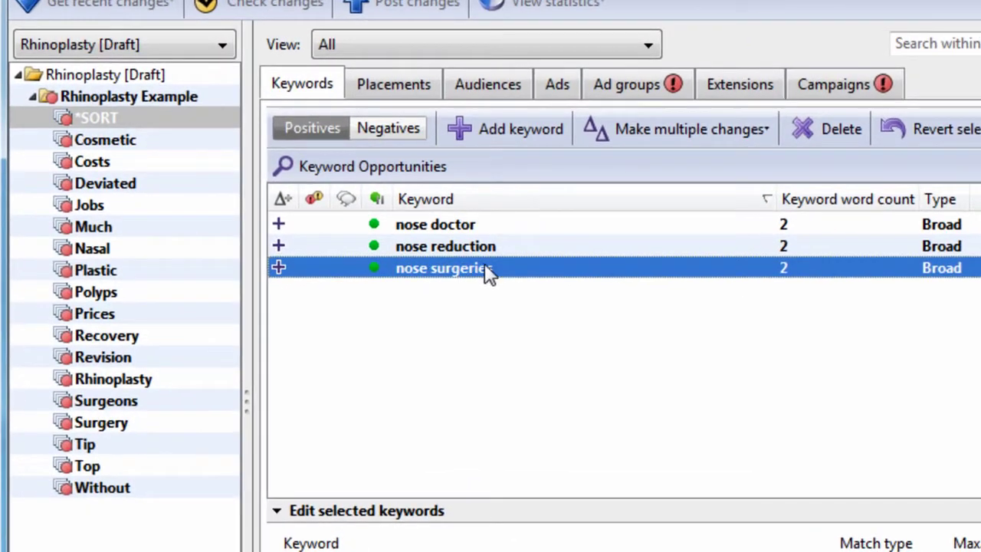
{"action": "left_click_drag", "start_coordinate": [491, 274], "coordinate": [119, 426]}
{"action": "left_click", "coordinate": [473, 253]}
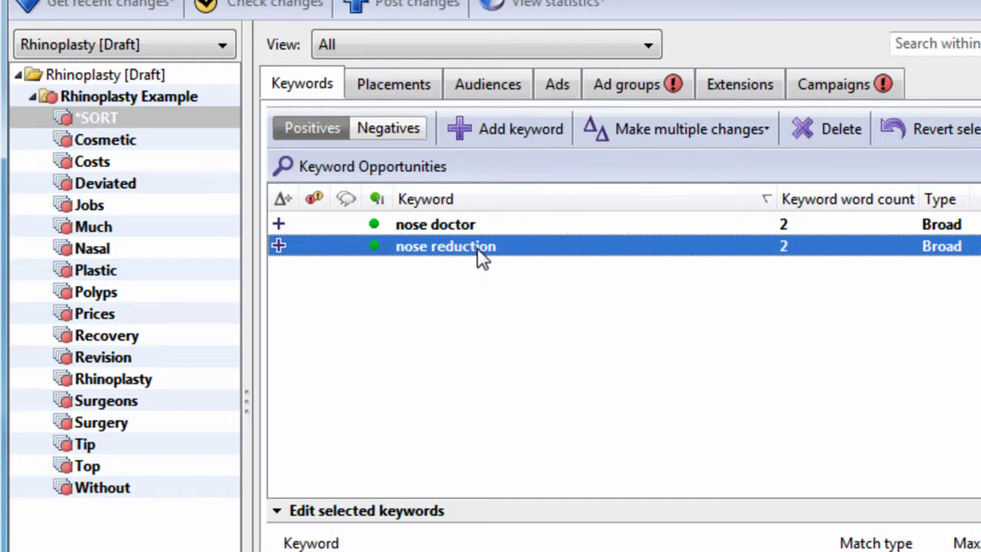
{"action": "key", "text": "Delete"}
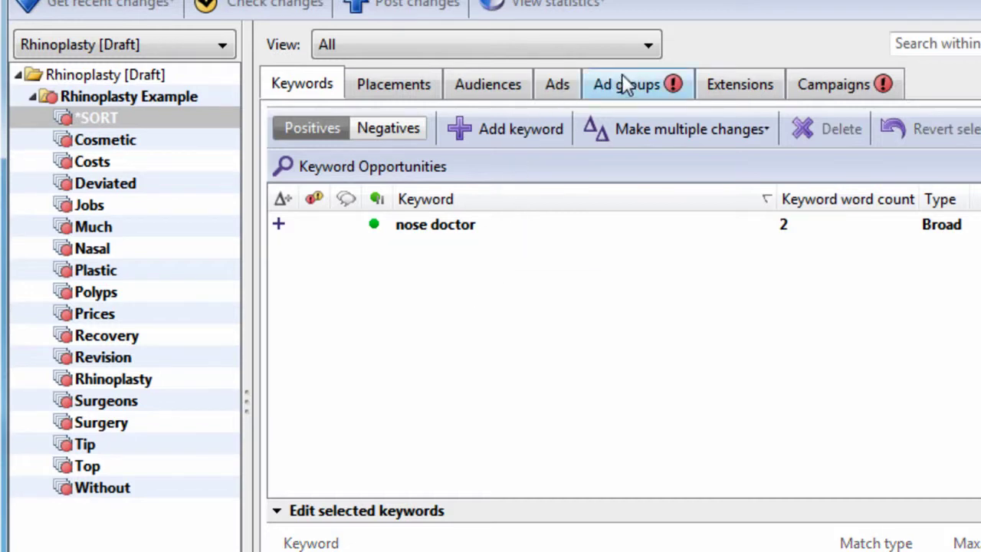
Create a new ad group named Reduction and show its keywords.
{"action": "left_click", "coordinate": [622, 80]}
{"action": "left_click", "coordinate": [366, 132]}
{"action": "type", "text": "Reduction"}
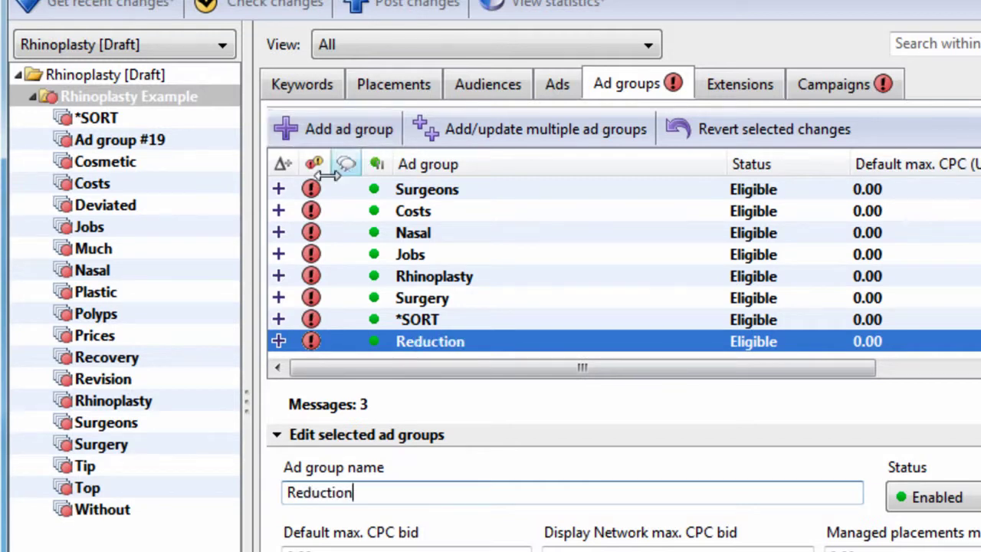
{"action": "left_click", "coordinate": [157, 359]}
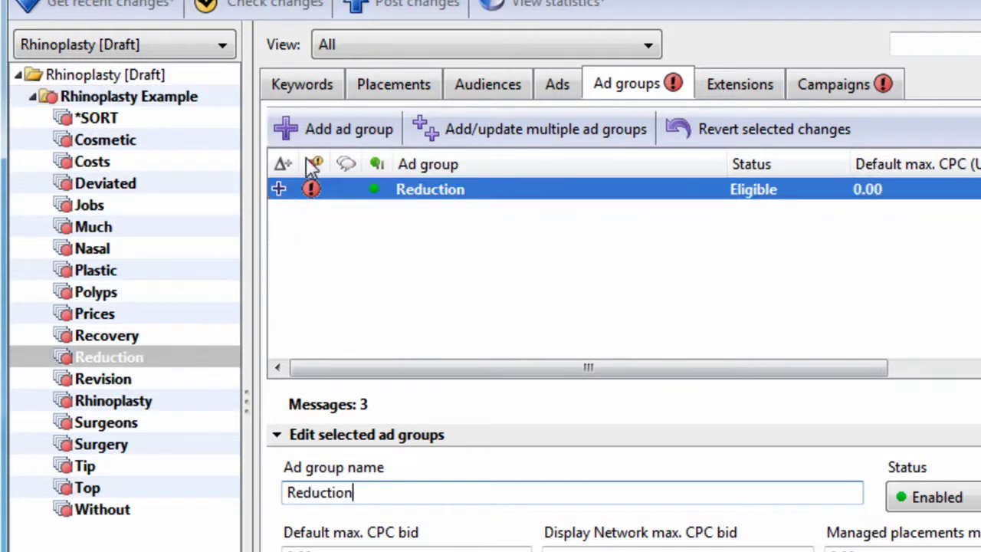
{"action": "left_click", "coordinate": [316, 86]}
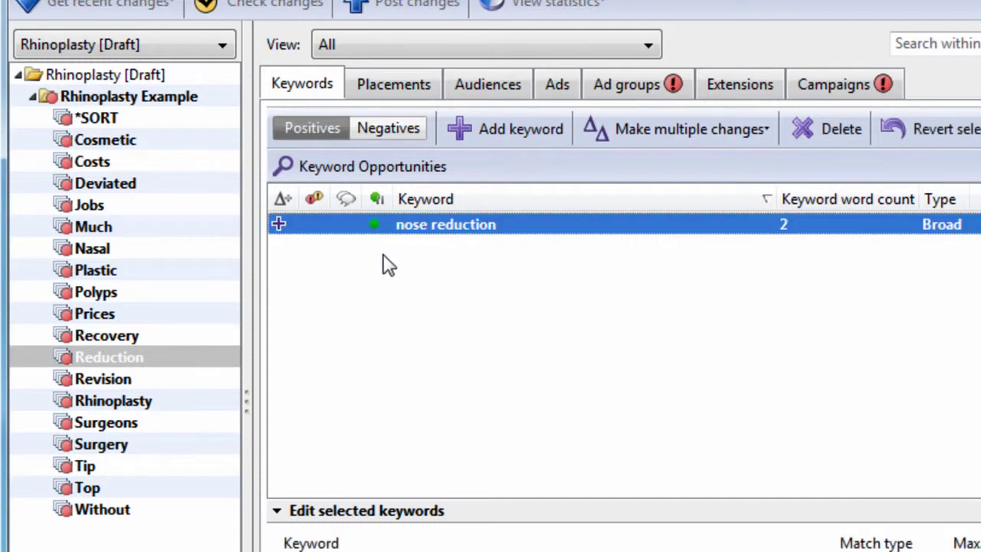
Rename the *SORT ad group to Doctor.
{"action": "left_click", "coordinate": [150, 119]}
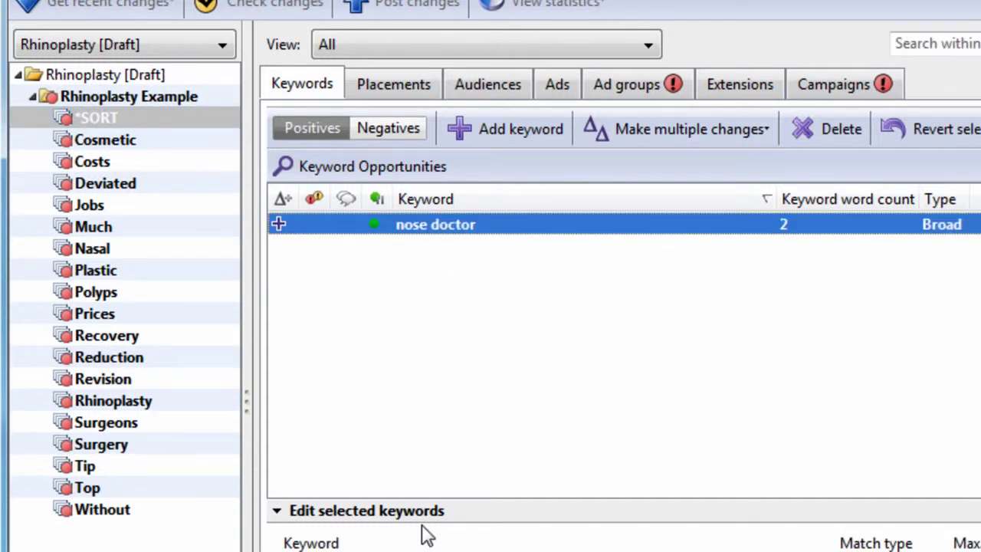
{"action": "left_click", "coordinate": [622, 77]}
{"action": "left_click_drag", "start_coordinate": [383, 490], "coordinate": [241, 504]}
{"action": "type", "text": "Doctor"}
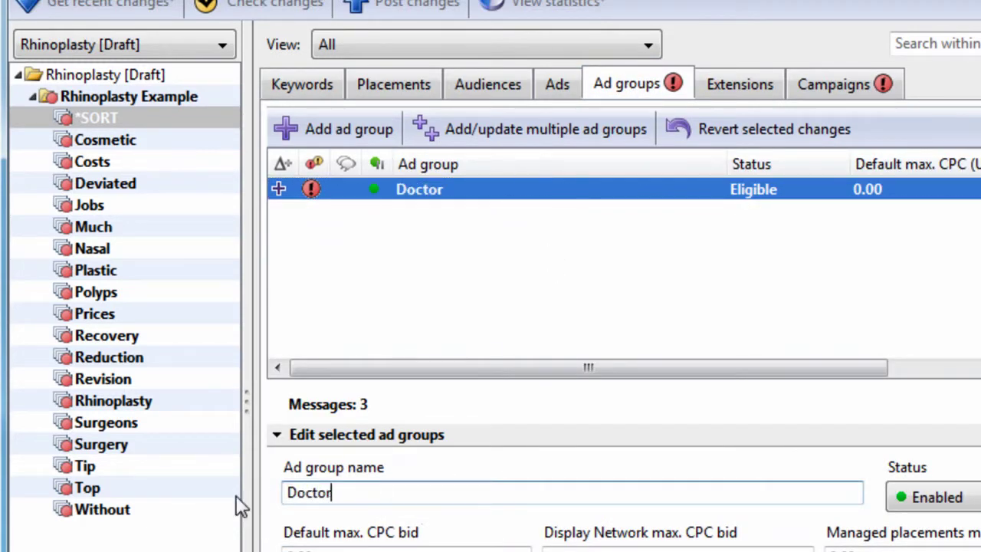
Filter campaign keywords by 'doct' and drag all seven matches into the Doctor ad group.
{"action": "left_click", "coordinate": [157, 96]}
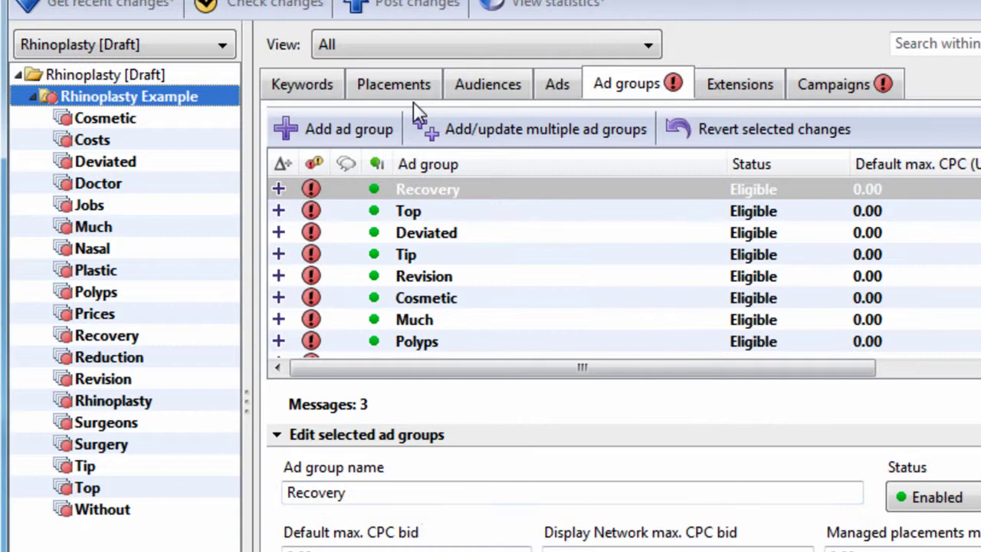
{"action": "left_click", "coordinate": [329, 92]}
{"action": "left_click", "coordinate": [935, 52]}
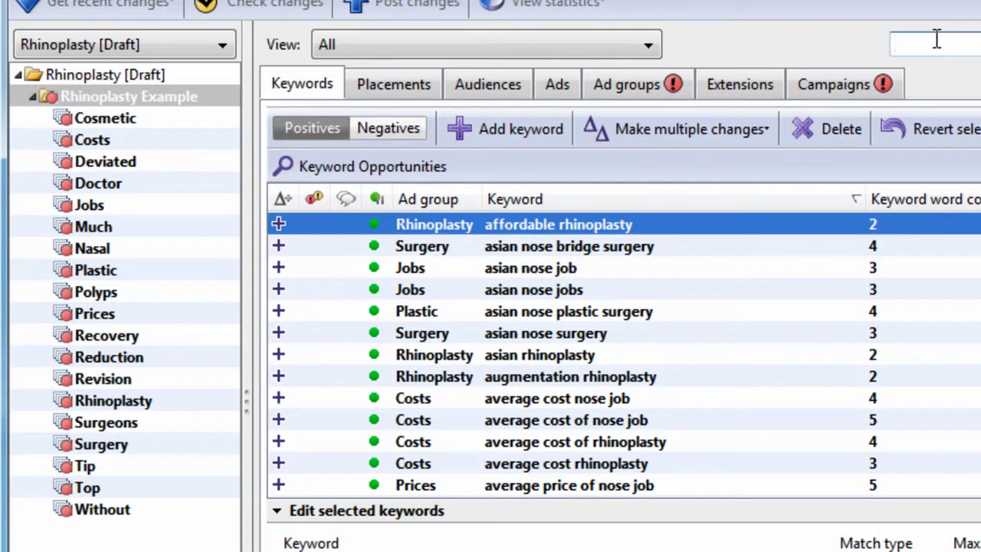
{"action": "type", "text": "doct"}
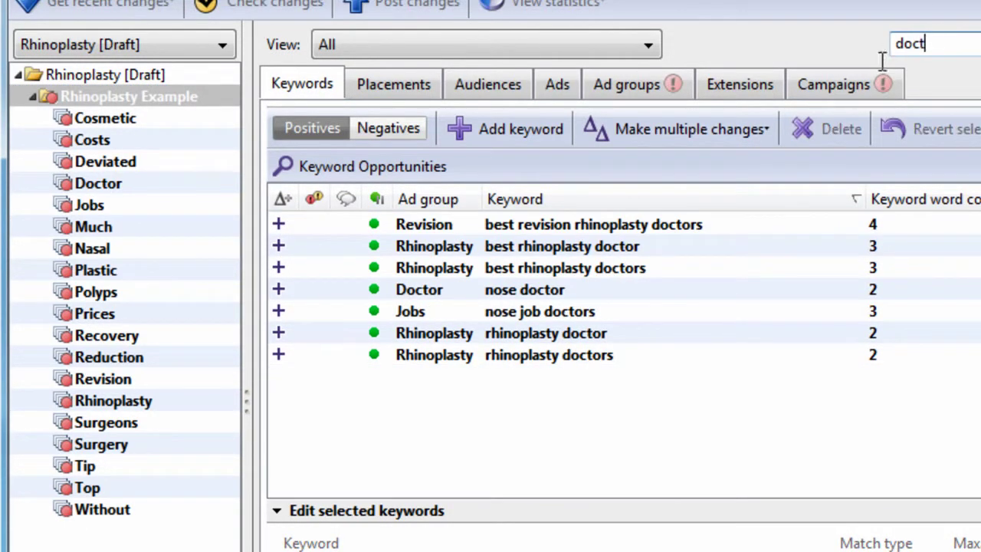
{"action": "left_click", "coordinate": [719, 250]}
{"action": "key", "text": "ctrl+a"}
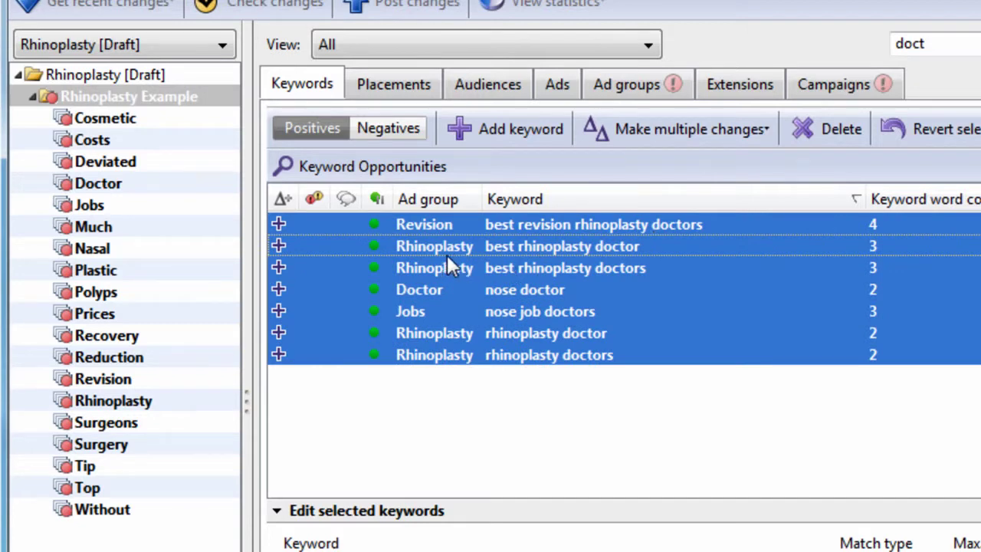
{"action": "left_click_drag", "start_coordinate": [472, 251], "coordinate": [111, 196]}
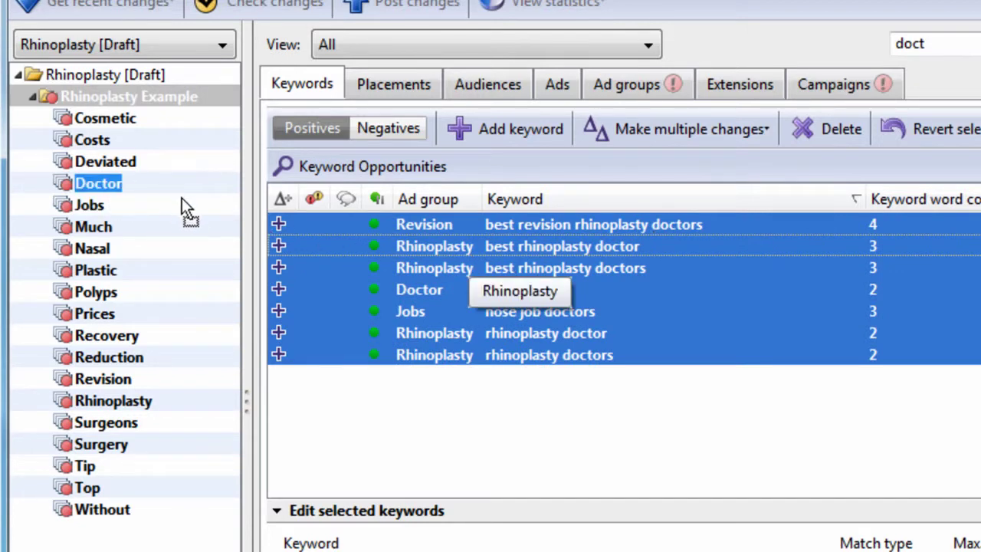
{"action": "left_click_drag", "start_coordinate": [181, 198], "coordinate": [181, 197]}
Check the moved keywords such as 'rhinoplasty doctors', then clear the 'doct' filter.
{"action": "left_click", "coordinate": [582, 289]}
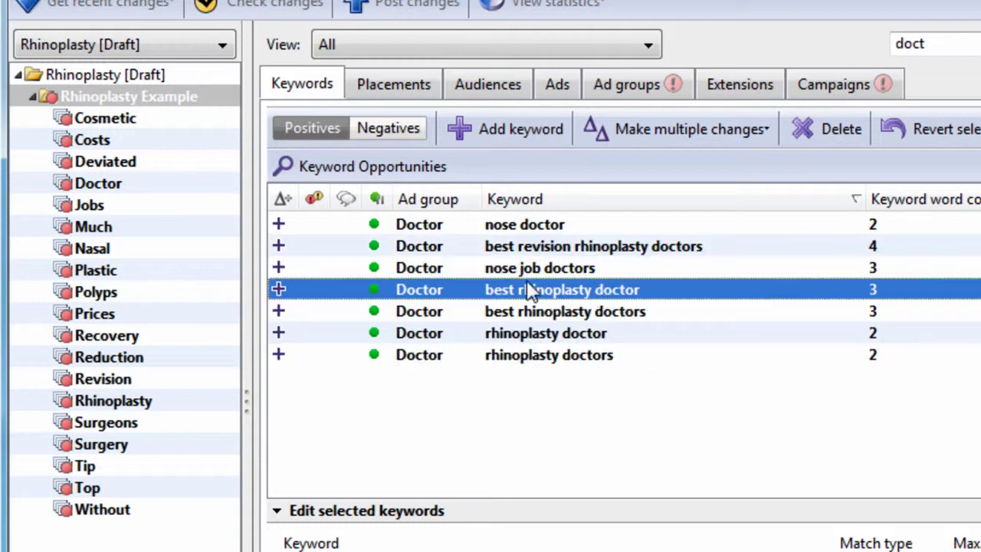
{"action": "left_click", "coordinate": [561, 251]}
{"action": "left_click", "coordinate": [591, 330]}
{"action": "left_click", "coordinate": [595, 356]}
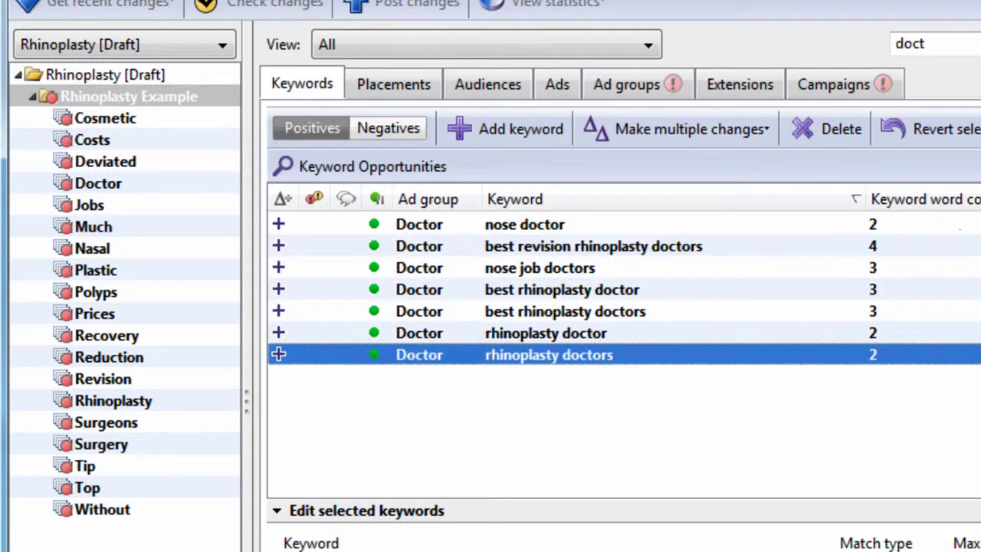
{"action": "key", "text": "BackSpace"}
{"action": "key", "text": "BackSpace"}
{"action": "key", "text": "BackSpace"}
{"action": "key", "text": "BackSpace"}
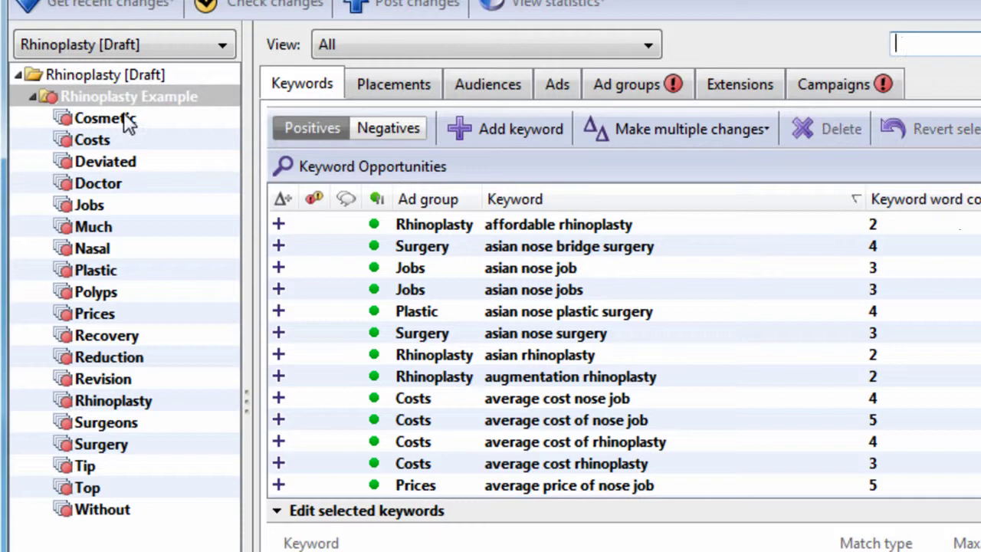
Review the keywords in the Cosmetic, Costs, Deviated, Doctor and Jobs ad groups.
{"action": "left_click", "coordinate": [123, 121]}
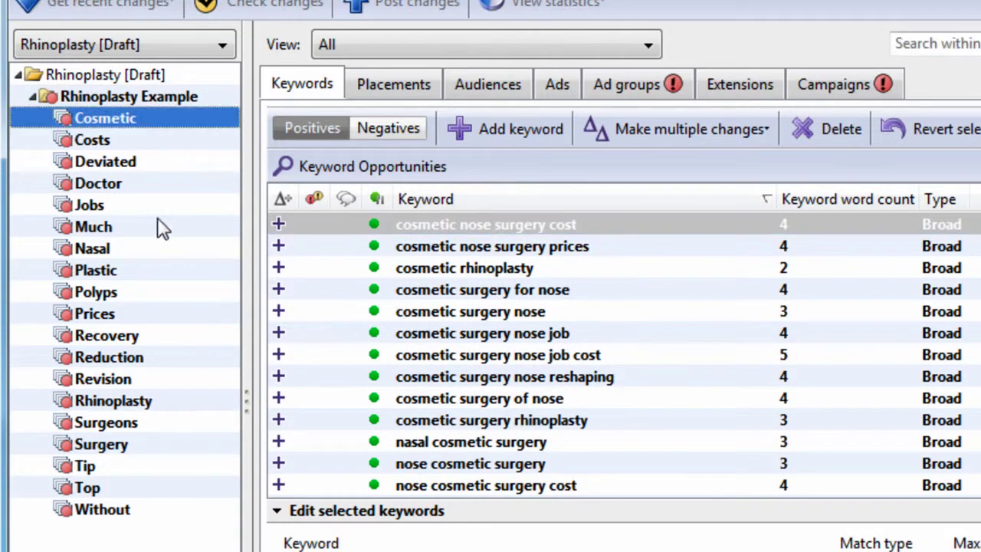
{"action": "left_click", "coordinate": [138, 147]}
{"action": "left_click", "coordinate": [135, 165]}
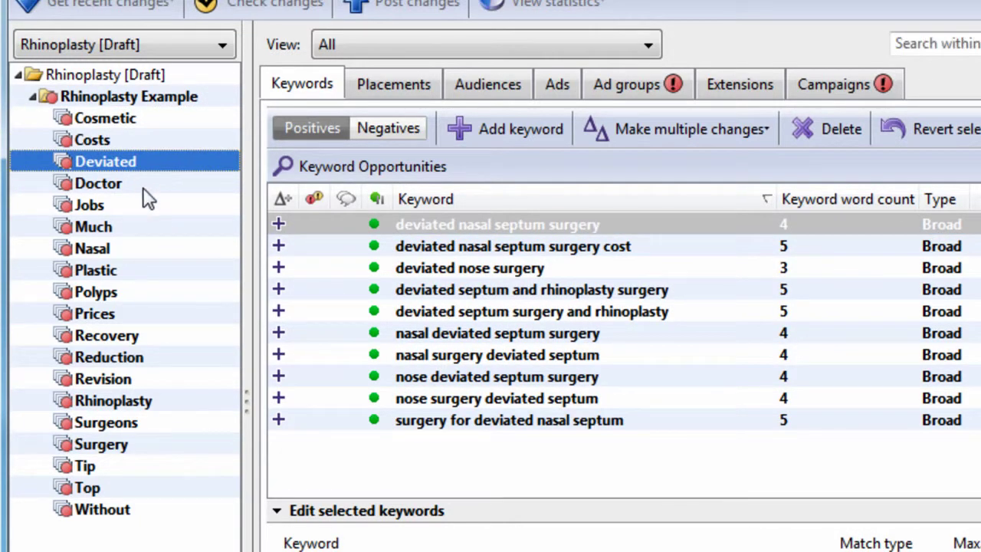
{"action": "left_click", "coordinate": [142, 186]}
{"action": "left_click", "coordinate": [148, 203]}
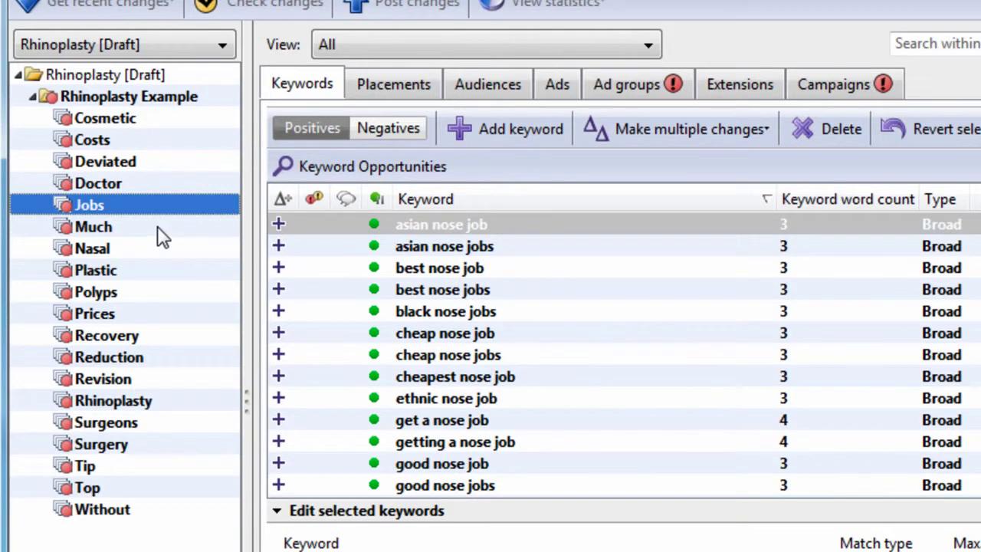
Rename the Much ad group to 'How Much'.
{"action": "left_click", "coordinate": [158, 229]}
{"action": "left_click", "coordinate": [627, 85]}
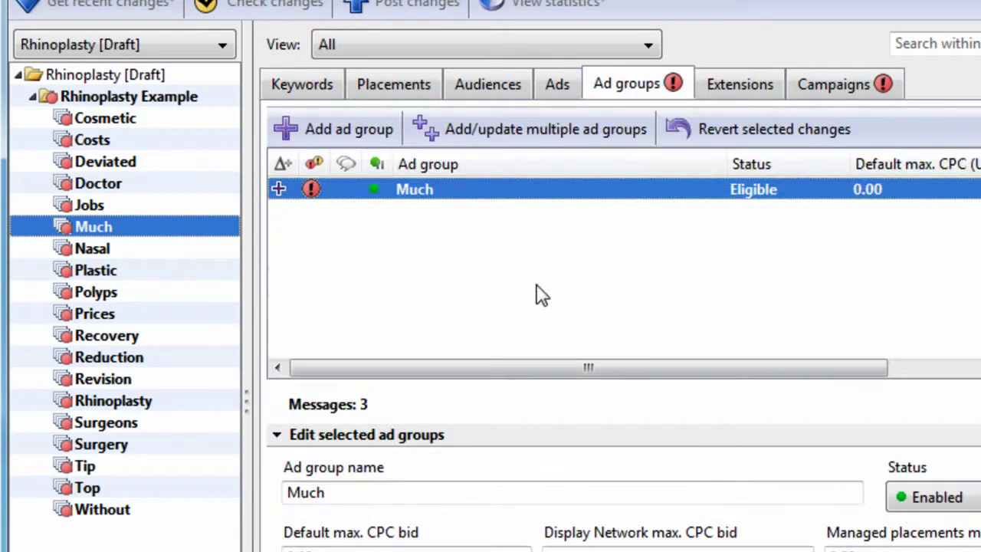
{"action": "left_click", "coordinate": [291, 492]}
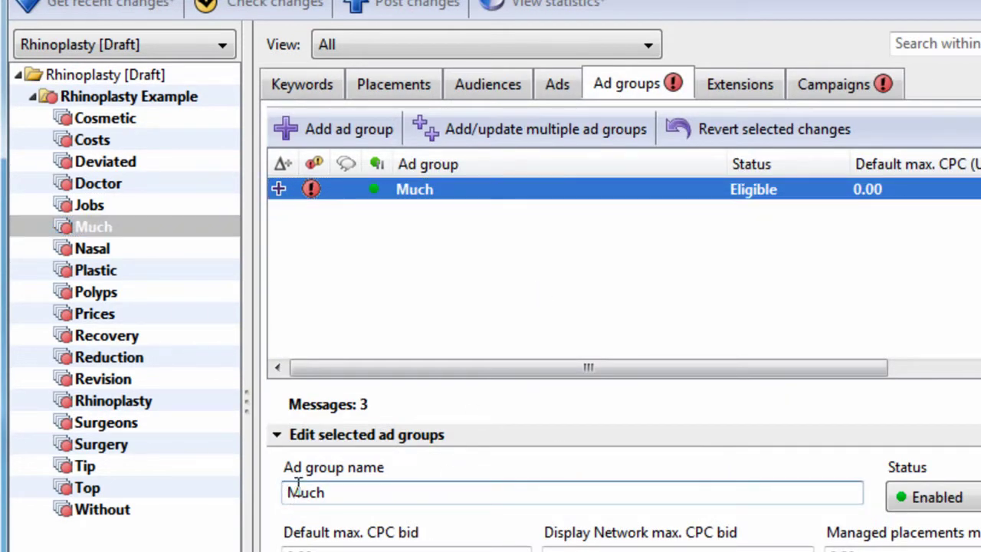
{"action": "type", "text": "How"}
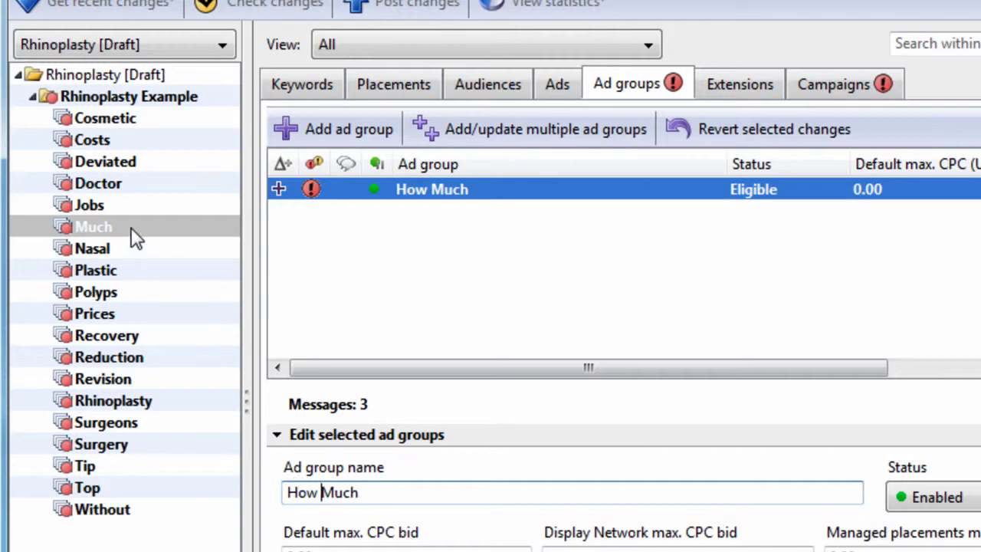
Review the Nasal and Polyps ad groups' keywords and widen the ad group tree panel.
{"action": "left_click", "coordinate": [141, 248]}
{"action": "left_click", "coordinate": [326, 92]}
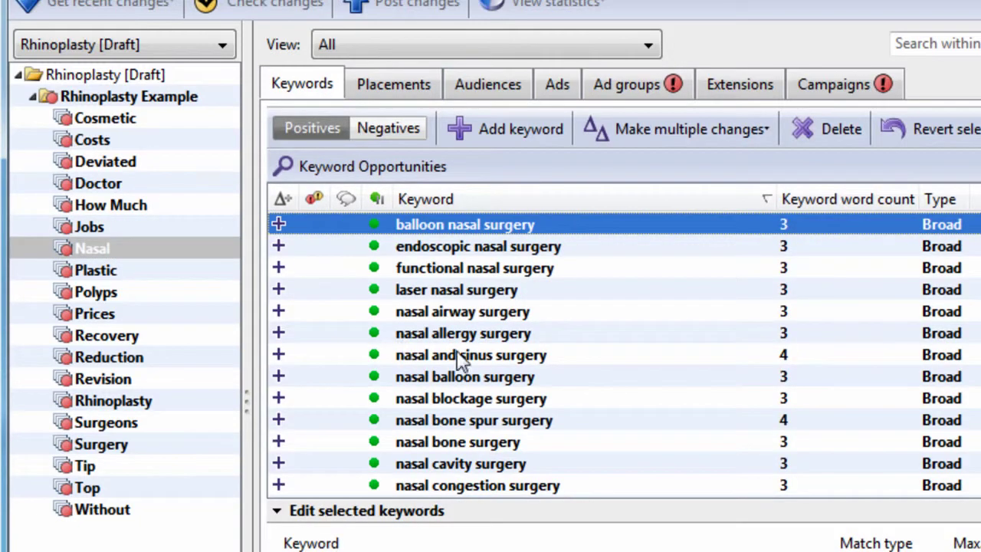
{"action": "left_click", "coordinate": [534, 357]}
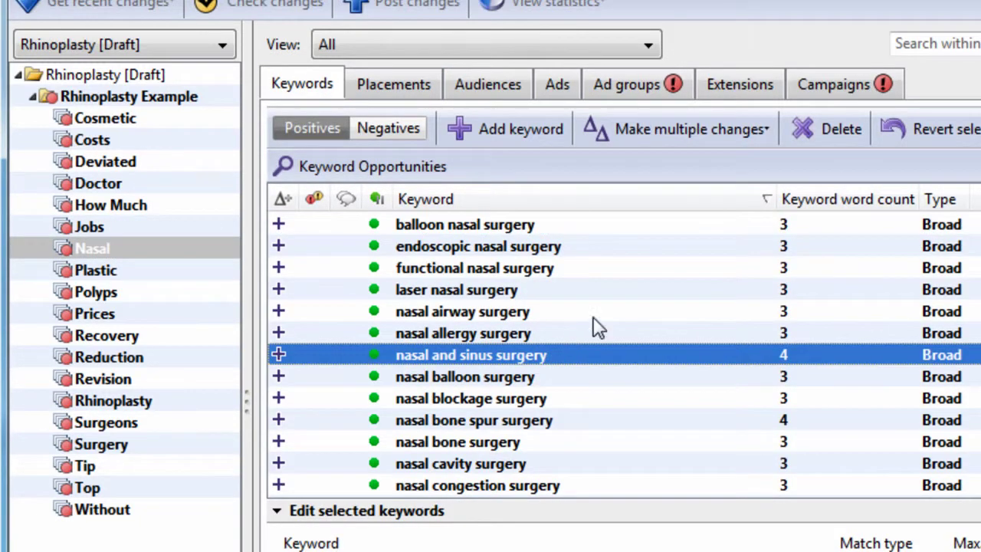
{"action": "left_click", "coordinate": [132, 288]}
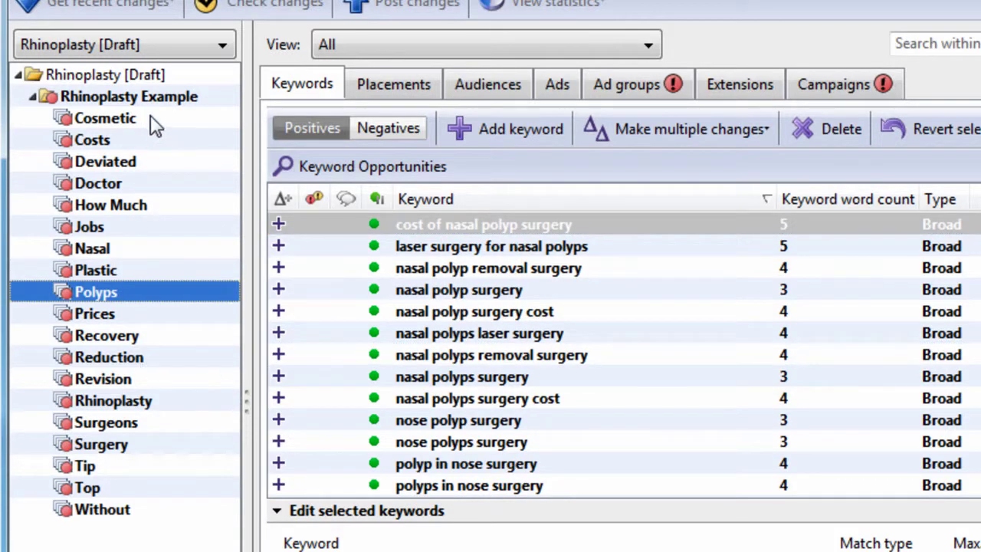
{"action": "left_click_drag", "start_coordinate": [281, 199], "coordinate": [328, 201]}
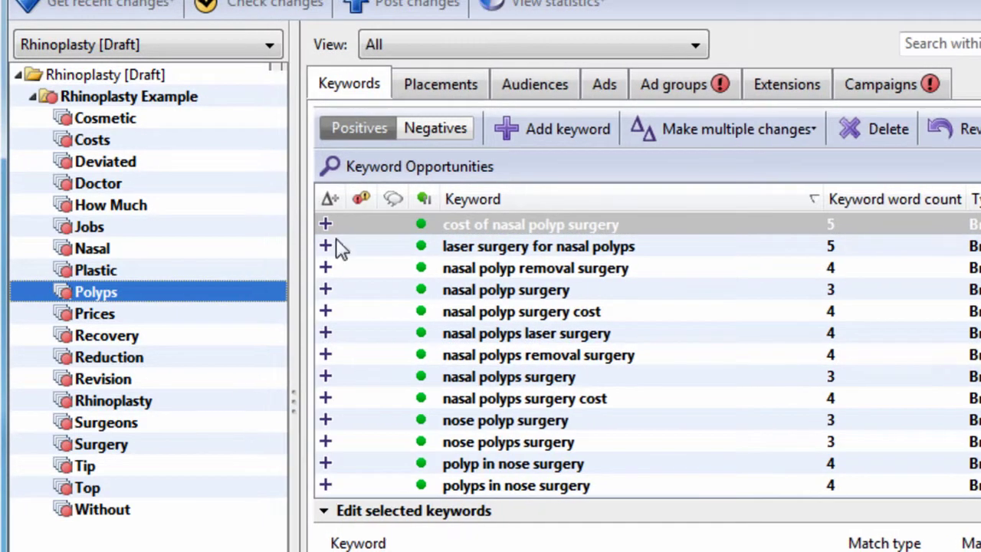
In Text ads, select Rhinoplasty Example, then step down to the Cosmetic ad group's empty list.
{"action": "left_click", "coordinate": [603, 88]}
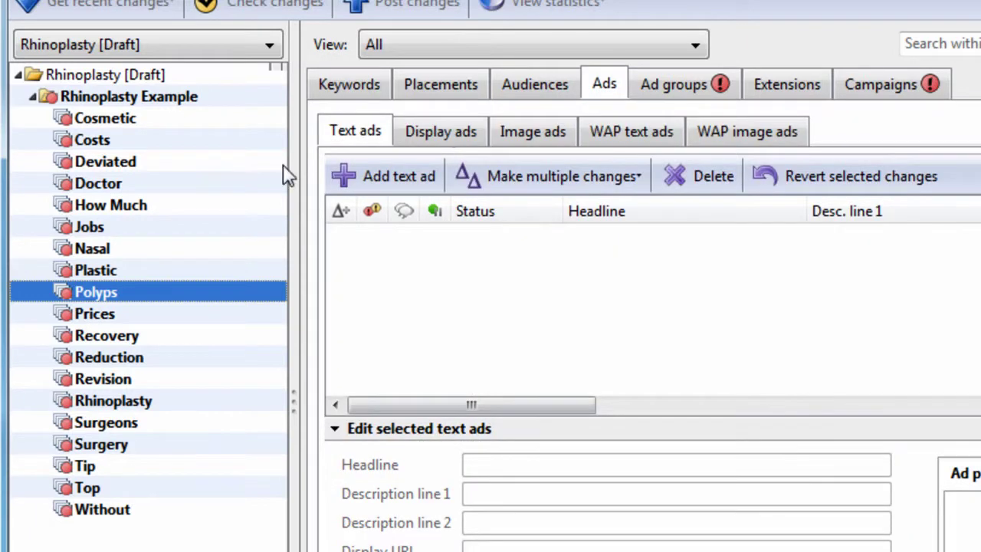
{"action": "left_click", "coordinate": [214, 100]}
{"action": "left_click", "coordinate": [422, 270]}
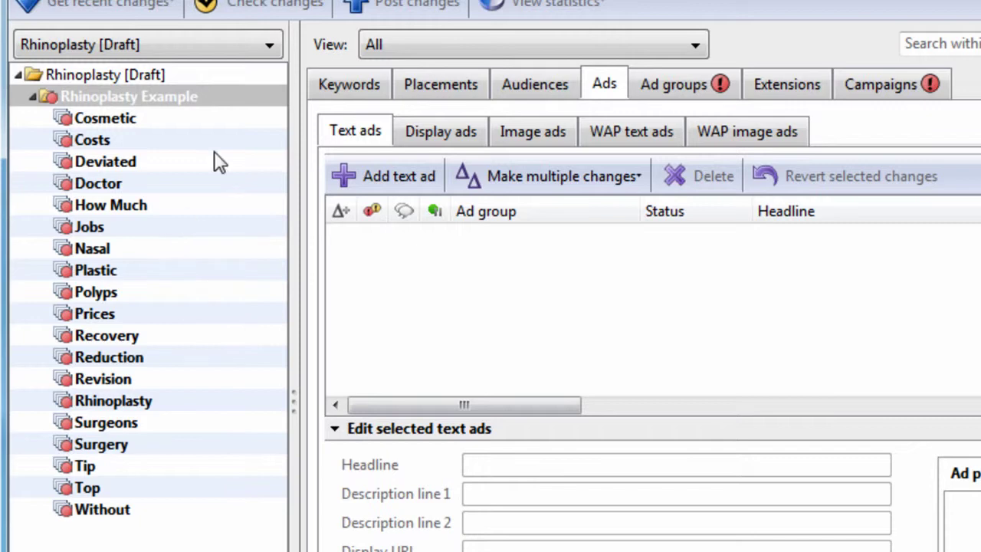
{"action": "left_click", "coordinate": [196, 92]}
{"action": "left_click", "coordinate": [431, 266]}
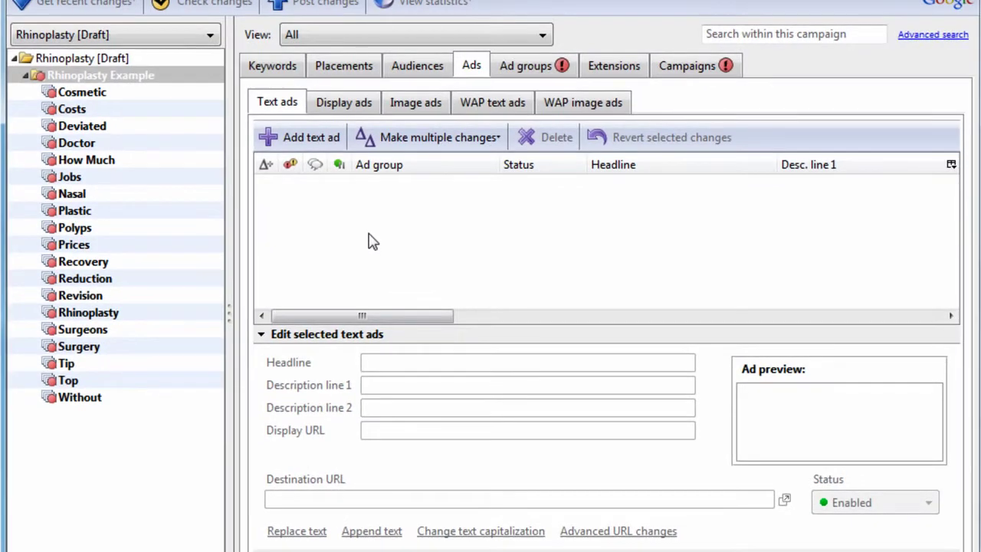
{"action": "key", "text": "Down"}
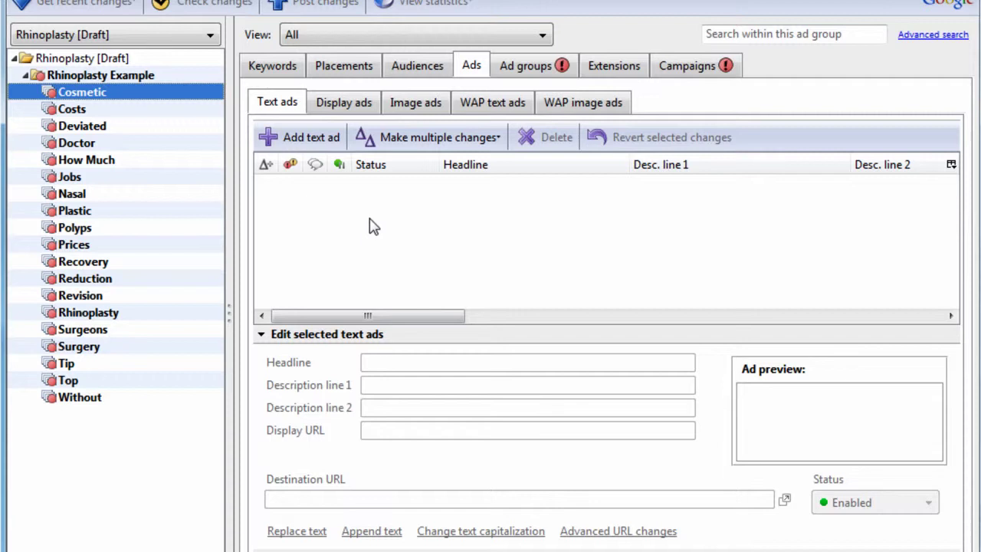
Add text ads to Cosmetic and type '10% Off Cosmetic Surgery' into both ads' description line 1.
{"action": "left_click", "coordinate": [321, 143]}
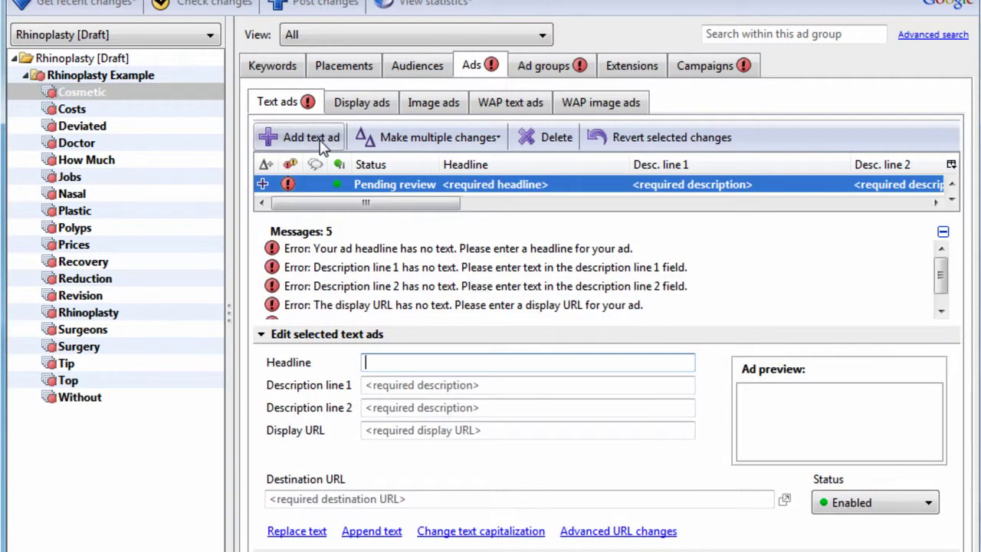
{"action": "left_click", "coordinate": [943, 233]}
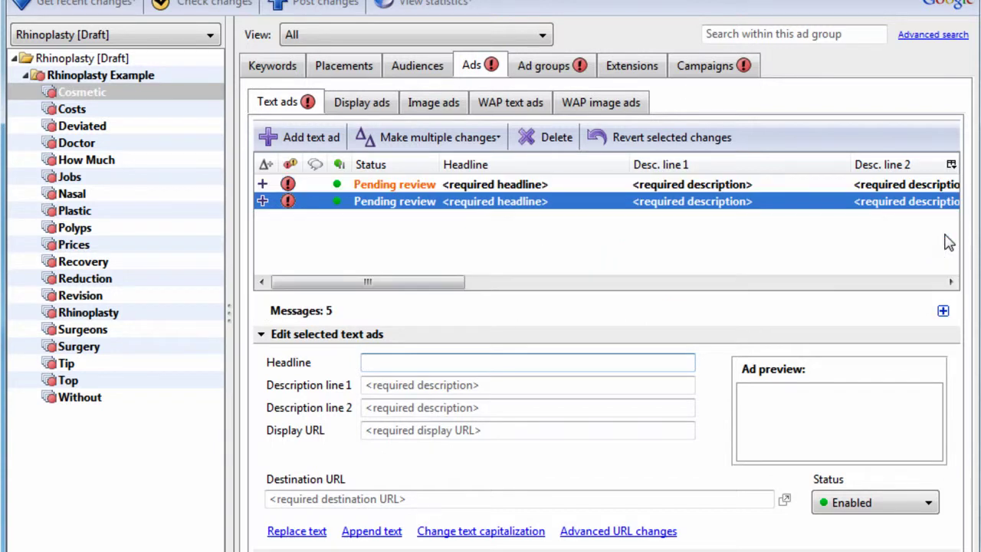
{"action": "left_click", "coordinate": [592, 228]}
{"action": "key", "text": "ctrl+a"}
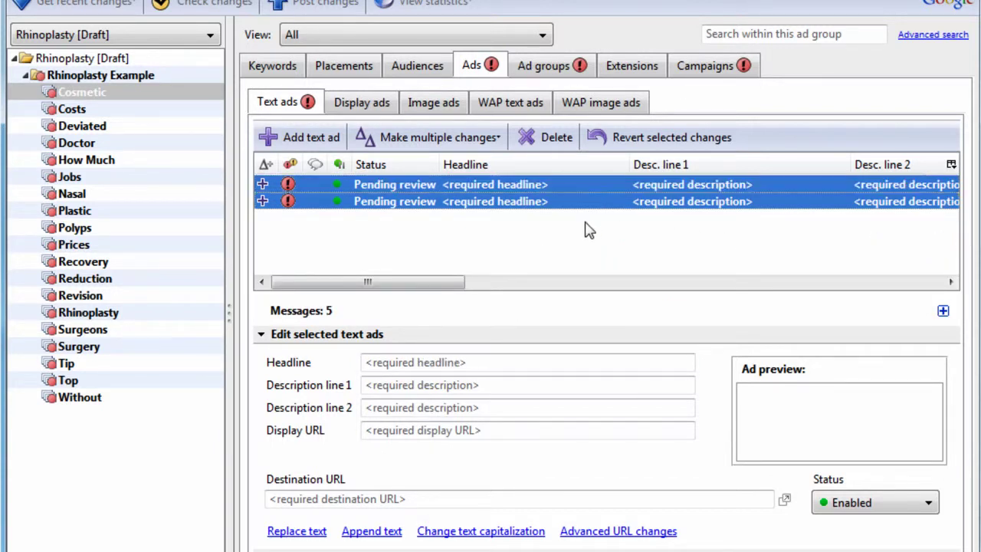
{"action": "left_click", "coordinate": [456, 383]}
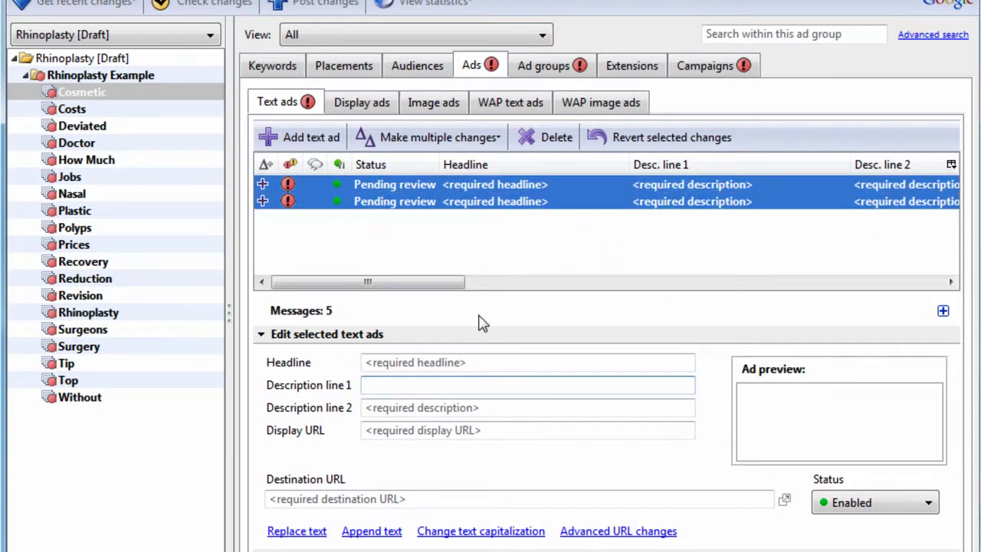
{"action": "left_click", "coordinate": [495, 241]}
{"action": "left_click", "coordinate": [437, 387]}
{"action": "left_click", "coordinate": [578, 205]}
{"action": "key", "text": "ctrl+a"}
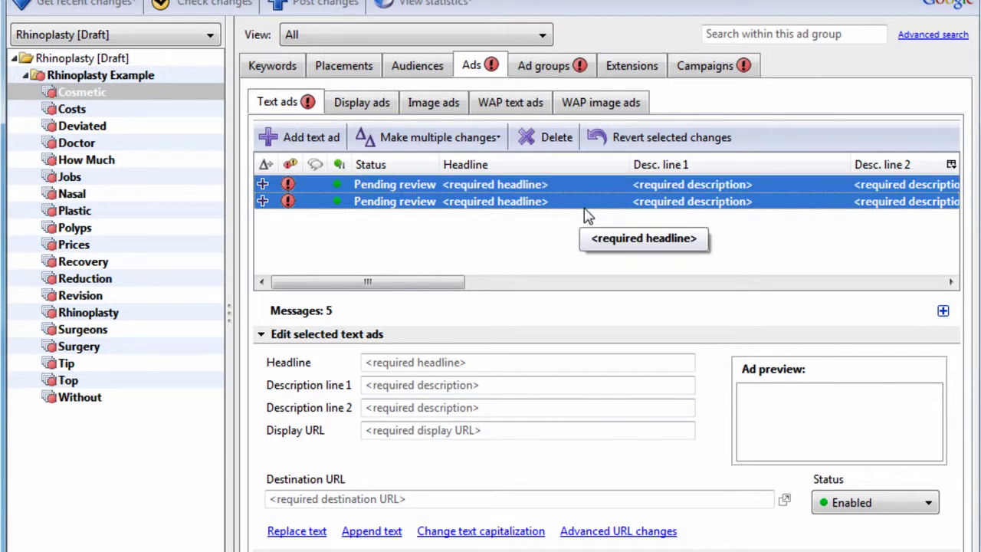
{"action": "left_click", "coordinate": [414, 380]}
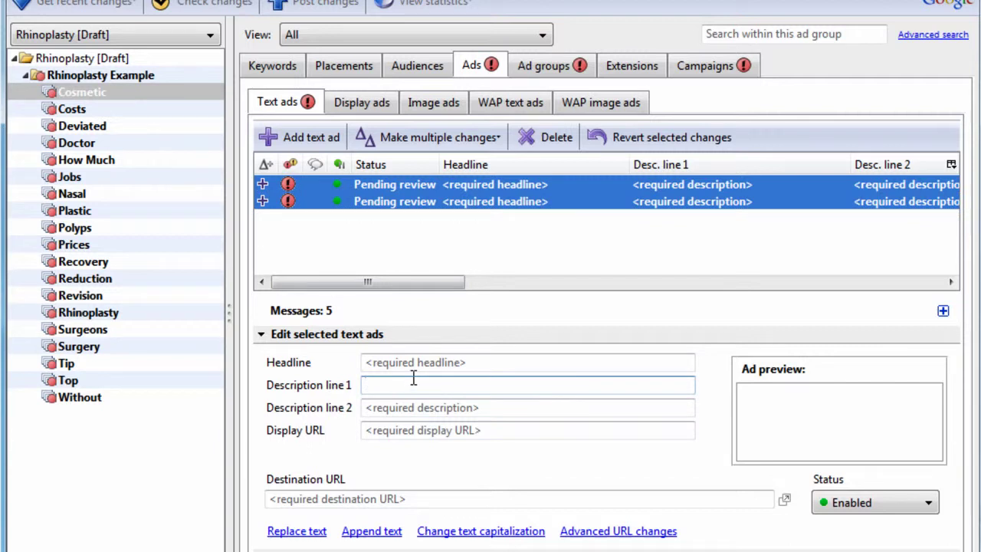
{"action": "type", "text": "10"}
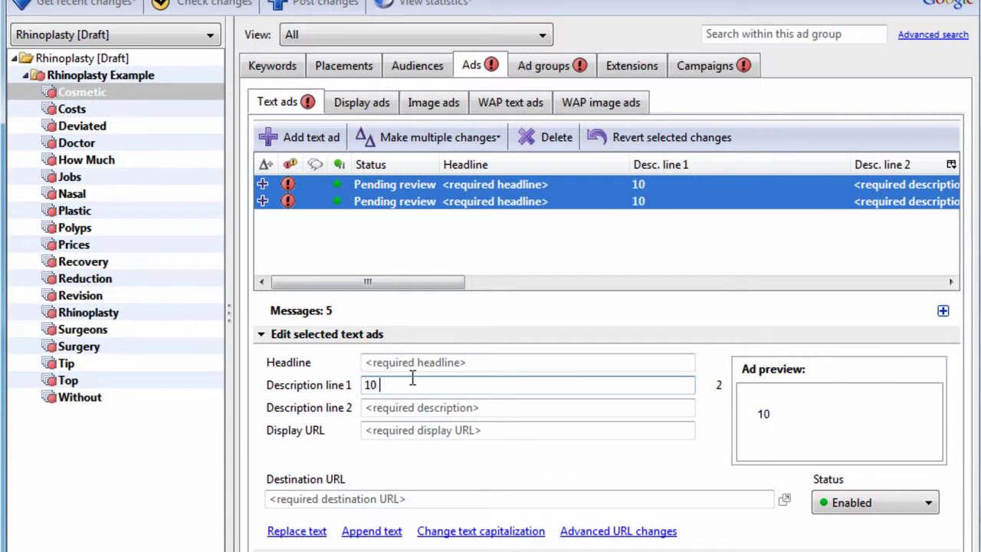
{"action": "type", "text": "% Off"}
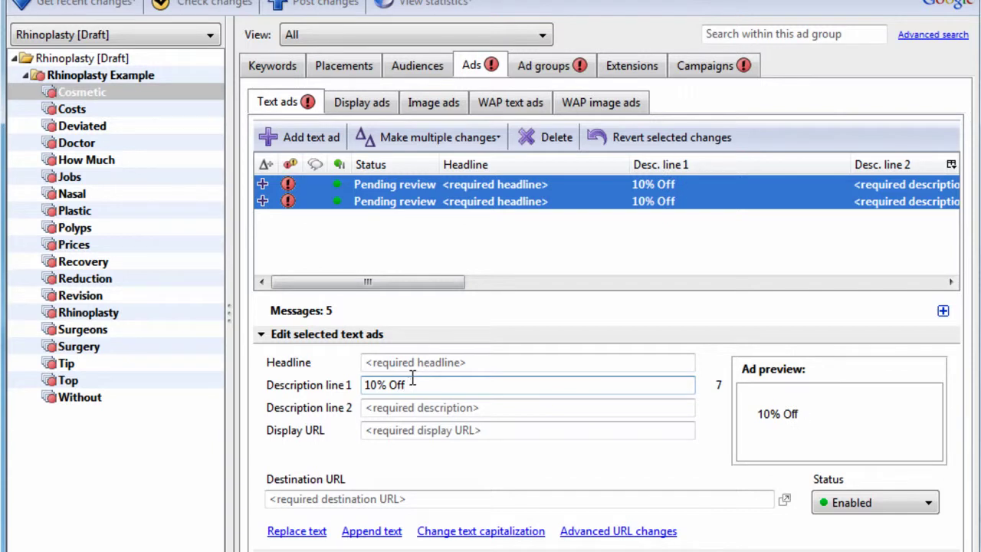
{"action": "type", "text": " Cosmetic "}
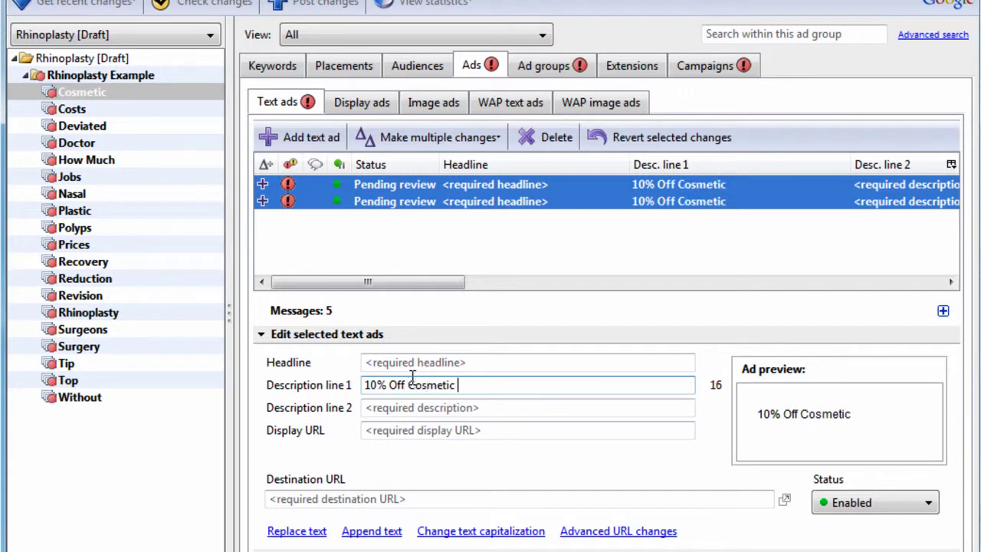
{"action": "type", "text": "Surgery."}
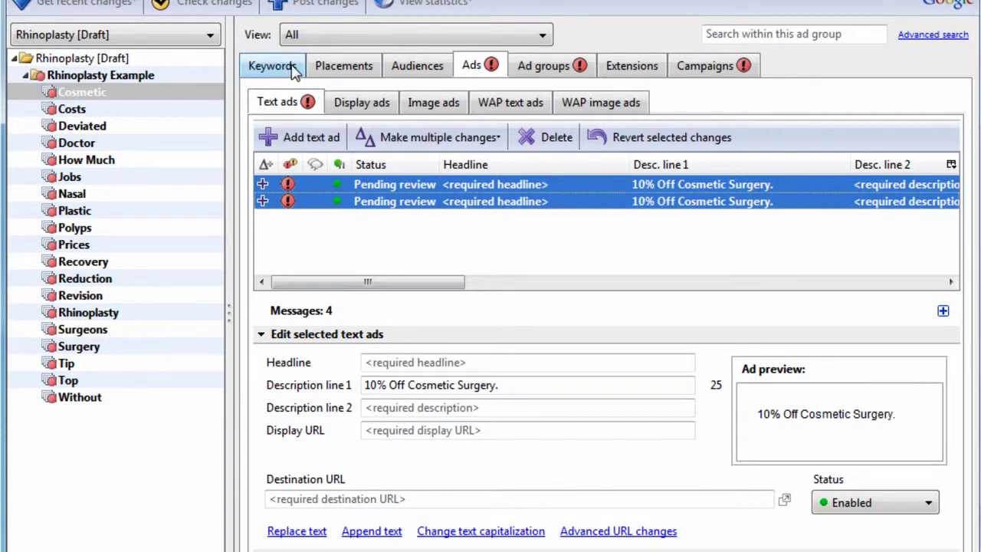
{"action": "left_click", "coordinate": [175, 95]}
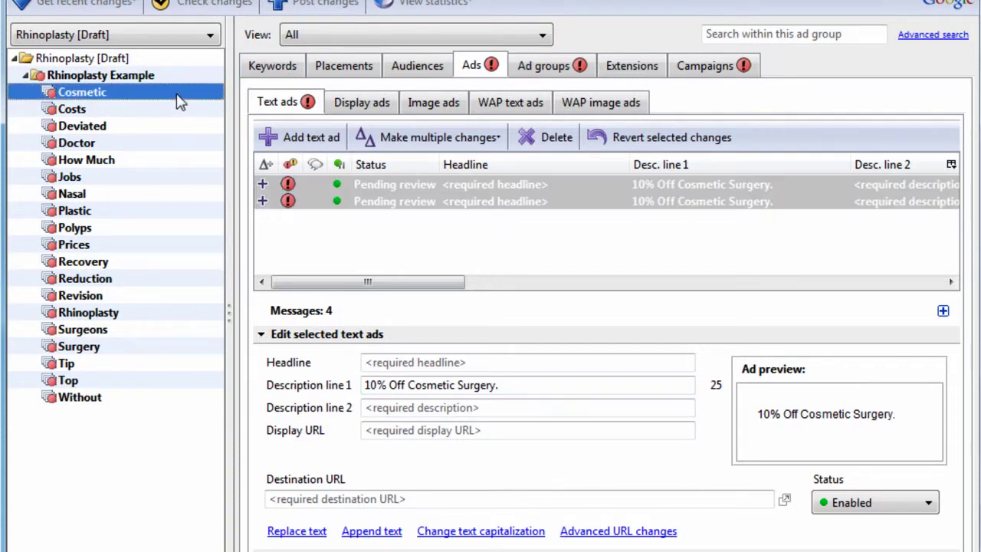
{"action": "left_click", "coordinate": [273, 66]}
{"action": "left_click", "coordinate": [468, 212]}
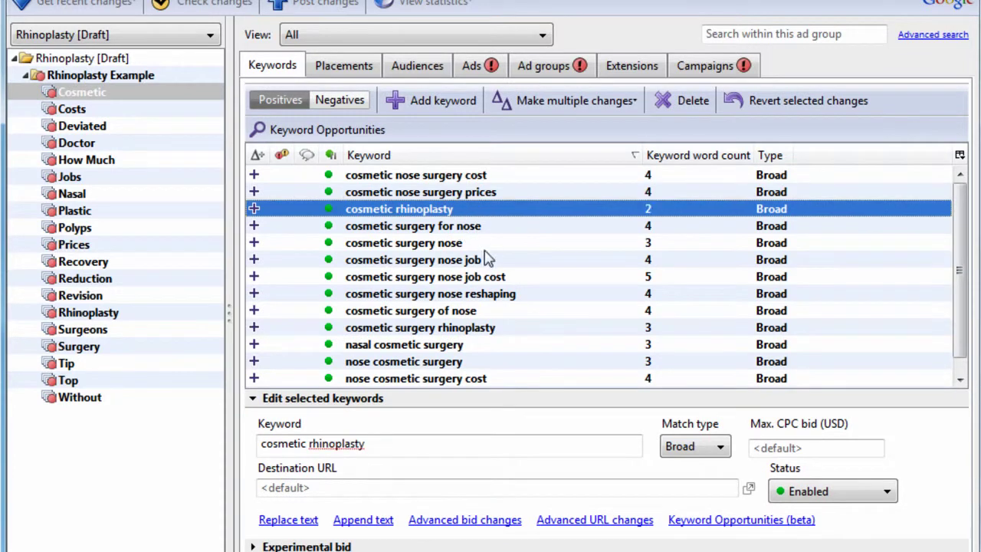
{"action": "left_click", "coordinate": [485, 242]}
{"action": "left_click", "coordinate": [475, 294]}
{"action": "left_click", "coordinate": [504, 242]}
{"action": "scroll", "coordinate": [506, 303], "scroll_direction": "down", "scroll_amount": 1}
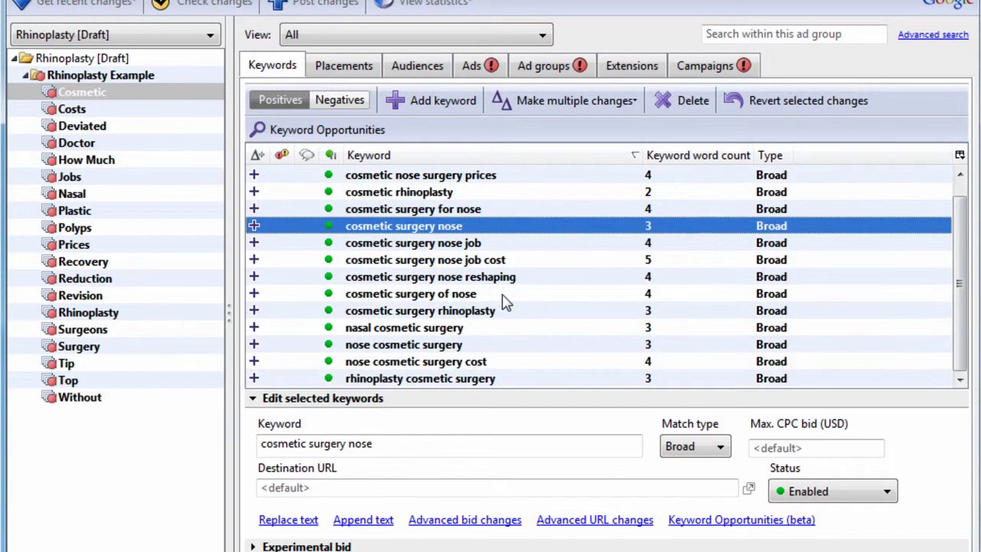
{"action": "left_click", "coordinate": [504, 295]}
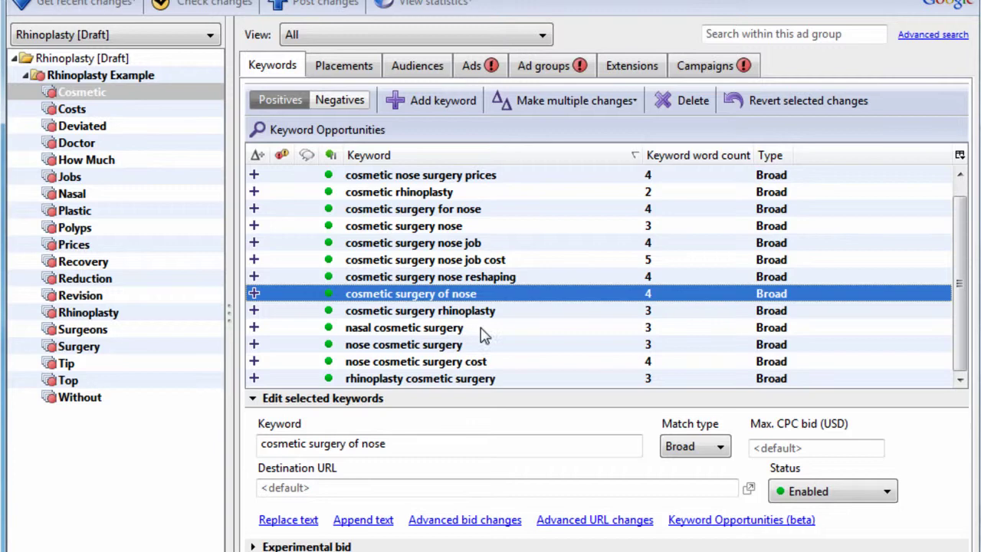
{"action": "scroll", "coordinate": [484, 328], "scroll_direction": "up", "scroll_amount": 1}
{"action": "left_click", "coordinate": [427, 345]}
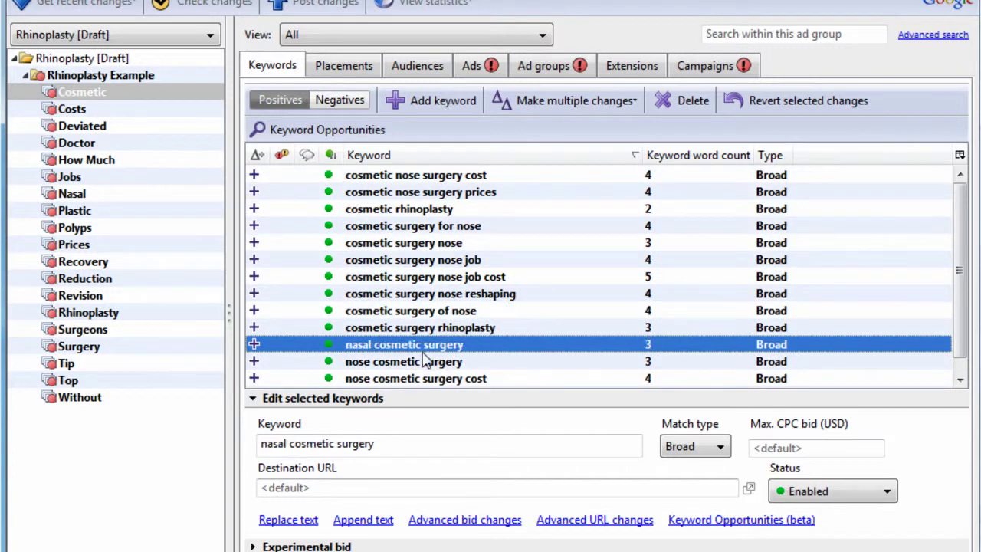
{"action": "left_click", "coordinate": [426, 362]}
{"action": "left_click", "coordinate": [465, 259]}
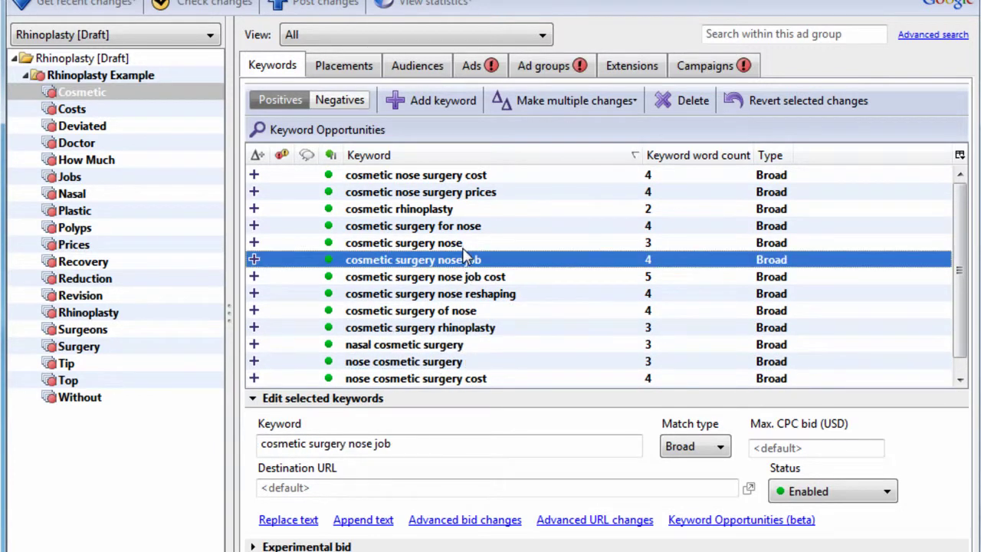
{"action": "left_click", "coordinate": [463, 195]}
Insert 'Nose' into both ads' description line 1 to read '10% Off Cosmetic Nose Surgery.'.
{"action": "left_click", "coordinate": [470, 67]}
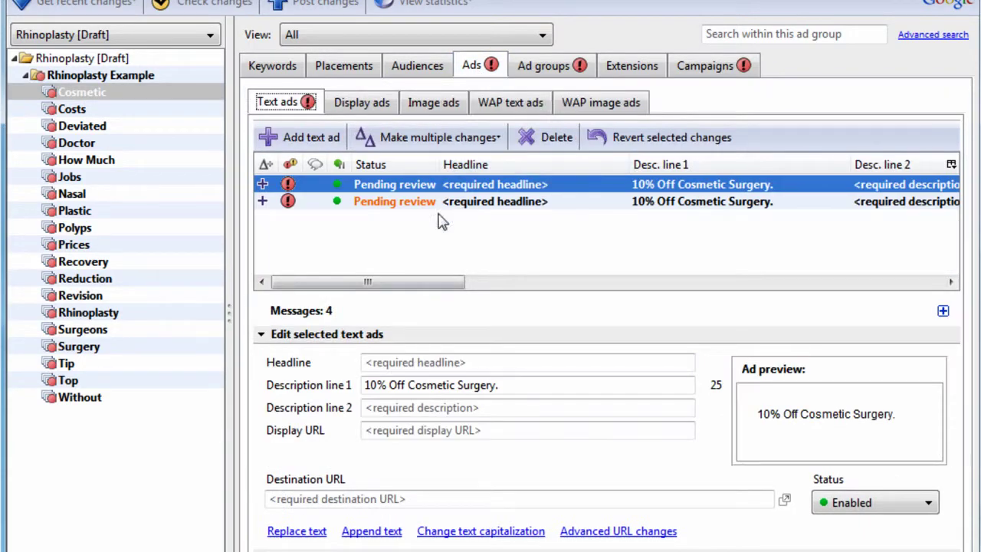
{"action": "left_click", "coordinate": [506, 213], "text": "shift"}
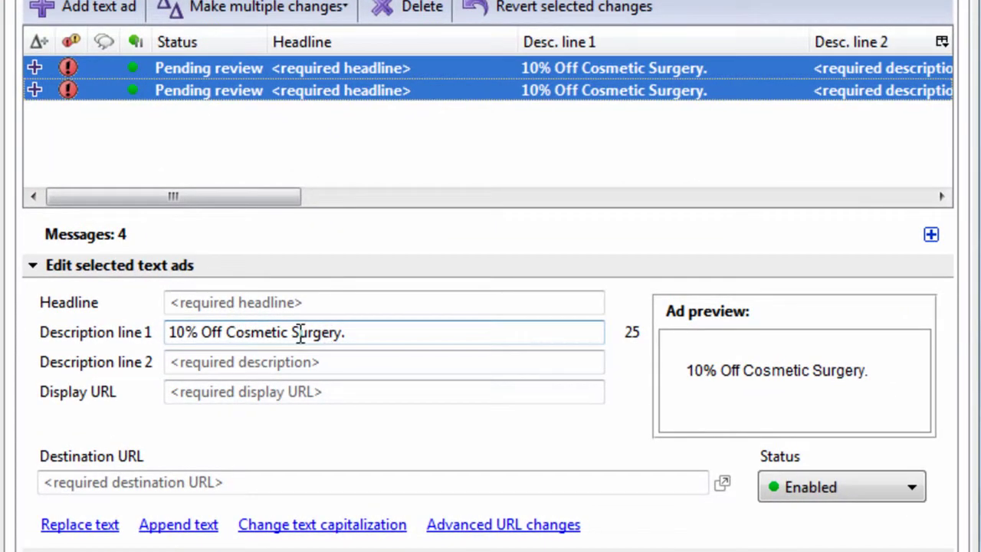
{"action": "left_click", "coordinate": [297, 332]}
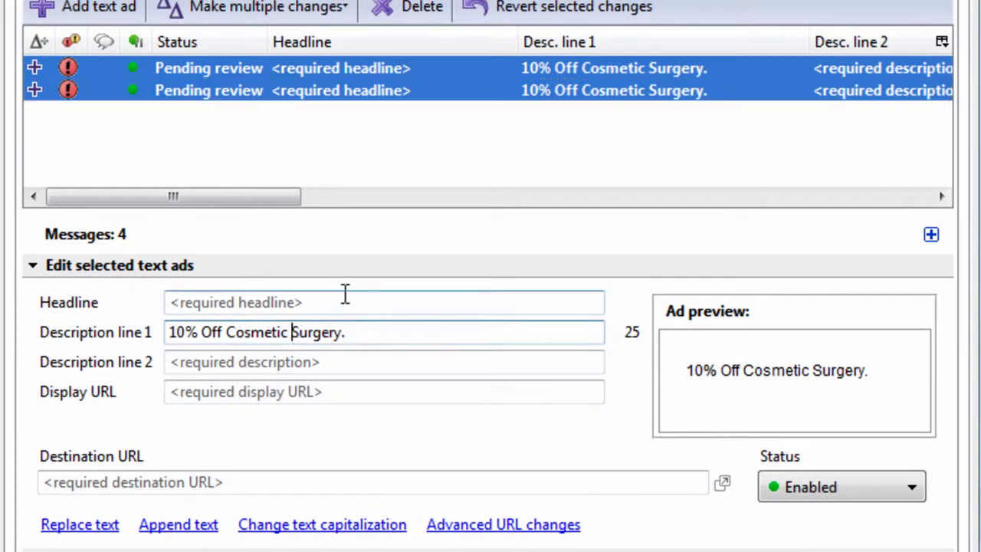
{"action": "type", "text": "Nose"}
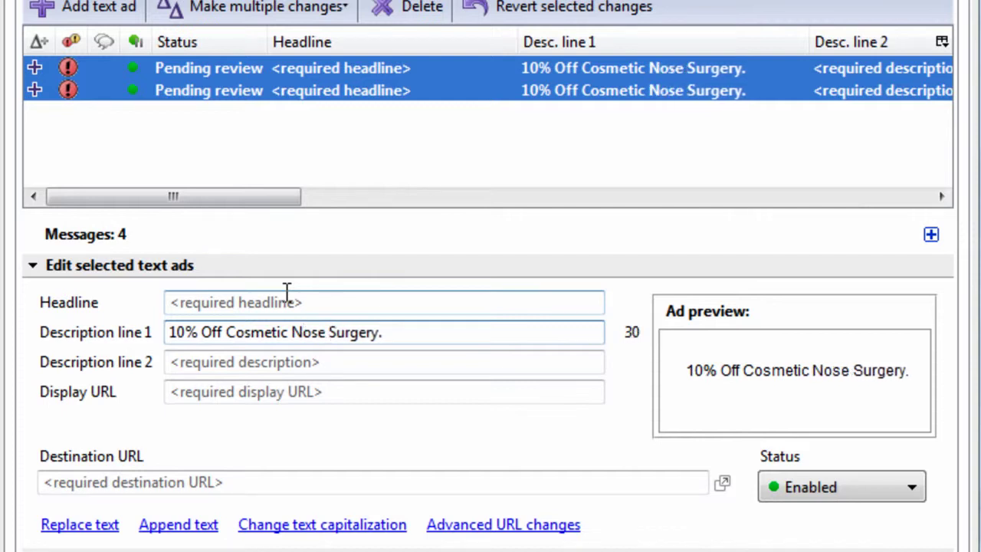
{"action": "left_click", "coordinate": [524, 134]}
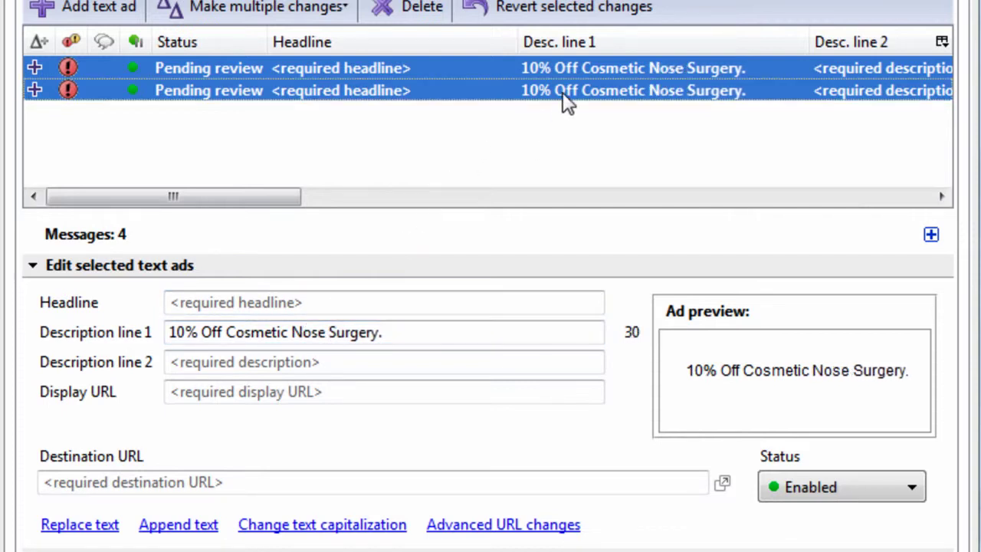
Set description line 2 of both ads to 'Free Consultation - Call Now!'.
{"action": "left_click", "coordinate": [273, 362]}
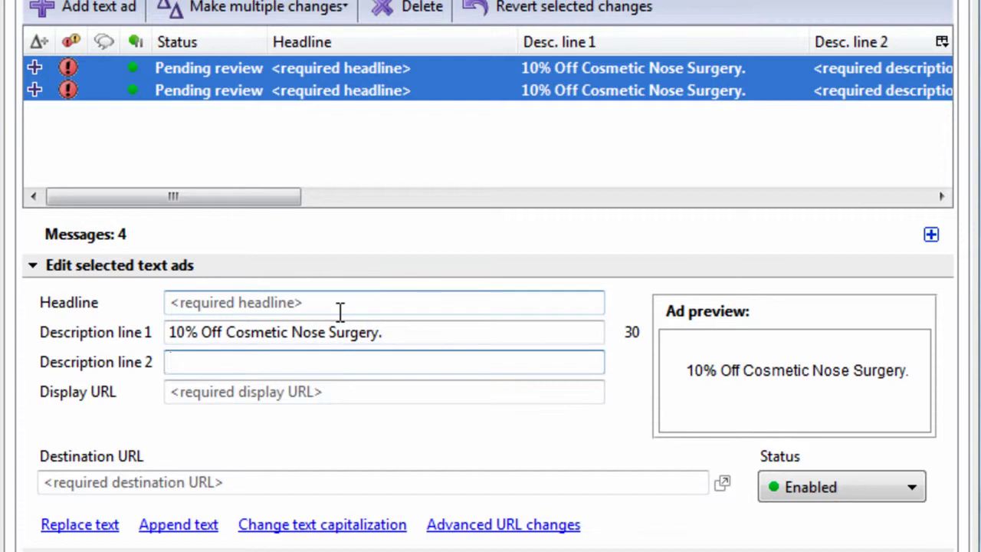
{"action": "type", "text": "Free Q"}
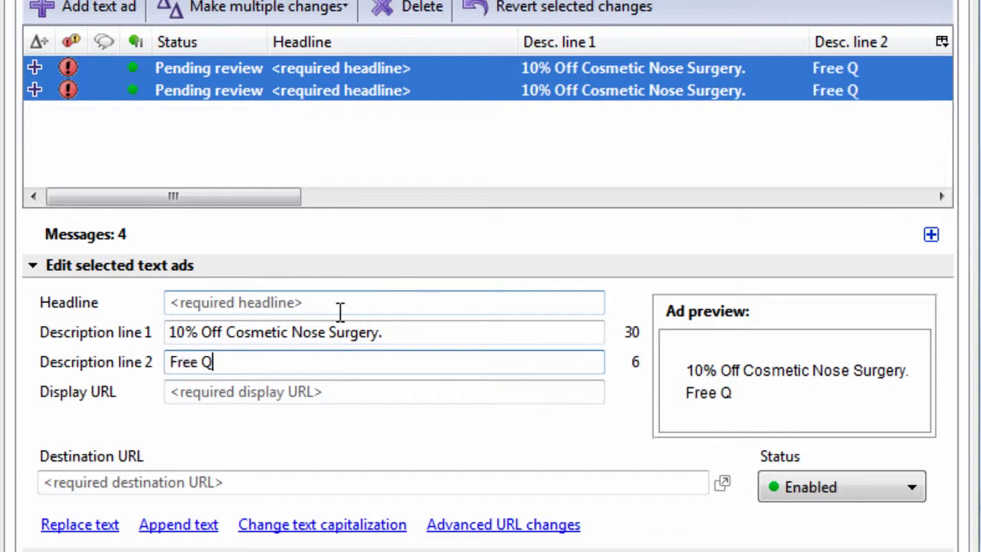
{"action": "key", "text": "BackSpace"}
{"action": "type", "text": "Consultation"}
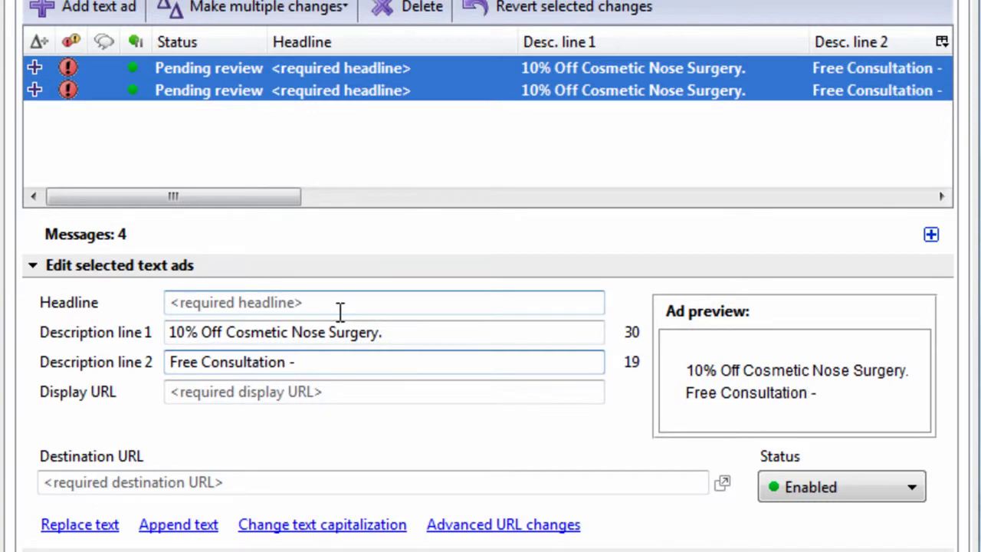
{"action": "type", "text": " - Get"}
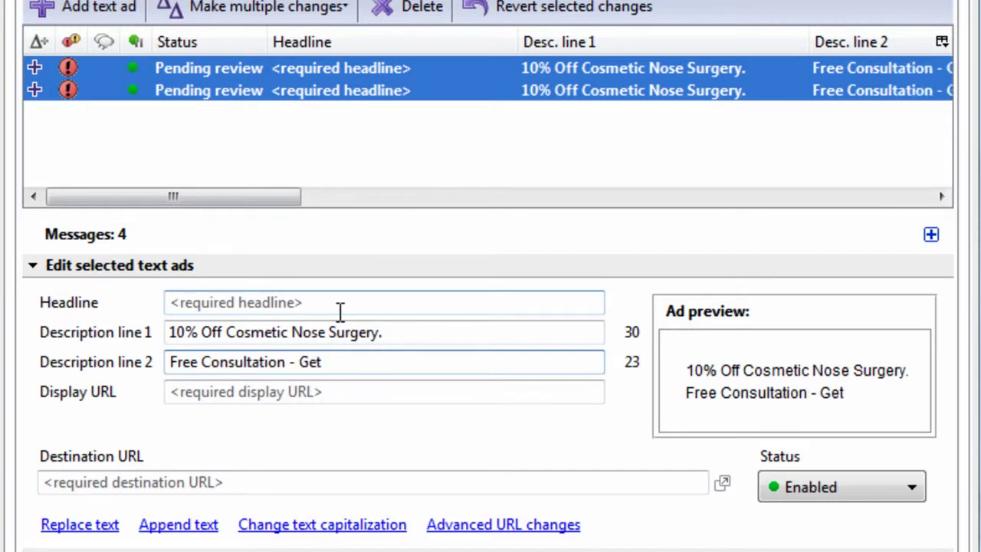
{"action": "key", "text": "BackSpace"}
{"action": "key", "text": "BackSpace"}
{"action": "key", "text": "BackSpace"}
{"action": "key", "text": "BackSpace"}
{"action": "type", "text": "C"}
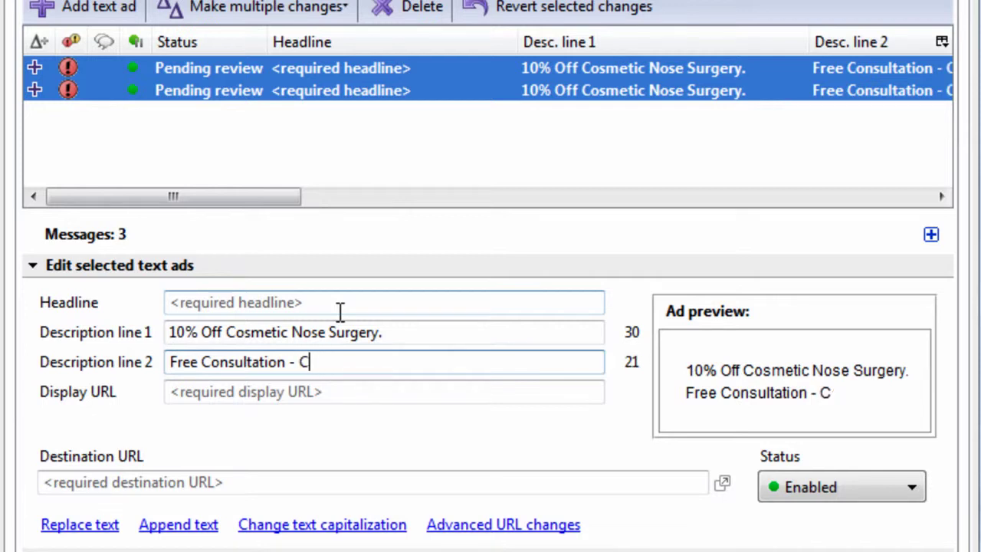
{"action": "type", "text": "all Now!"}
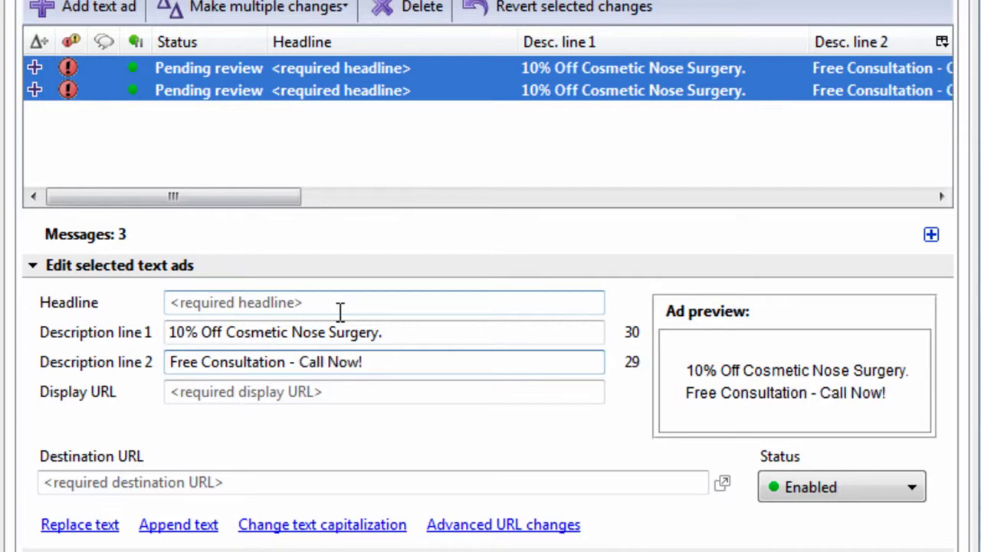
{"action": "key", "text": "Tab"}
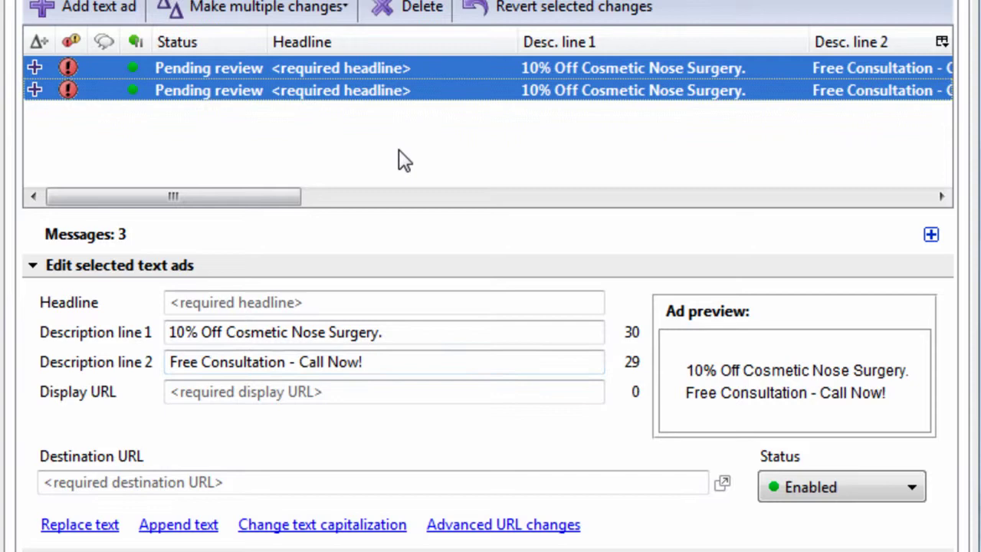
{"action": "left_click", "coordinate": [239, 391]}
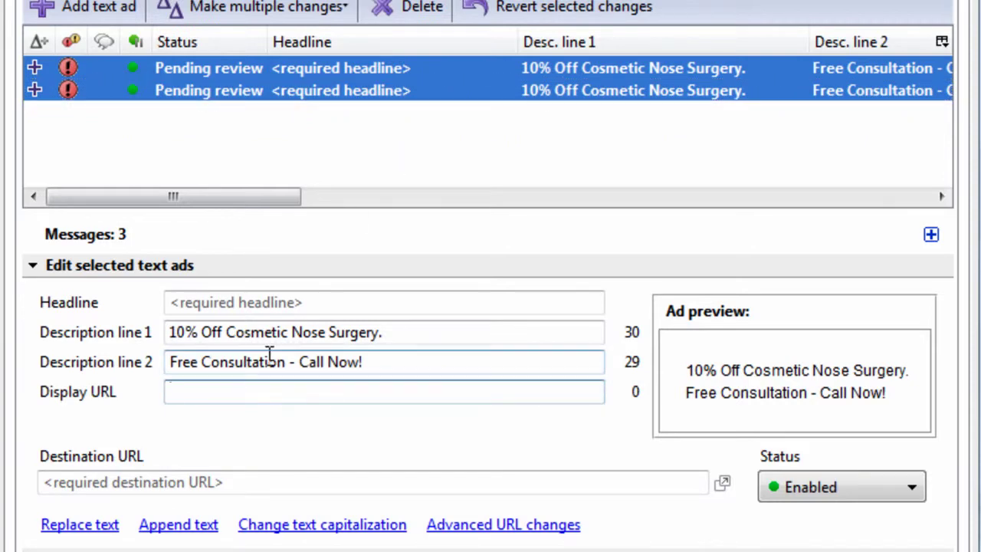
{"action": "type", "text": "www."}
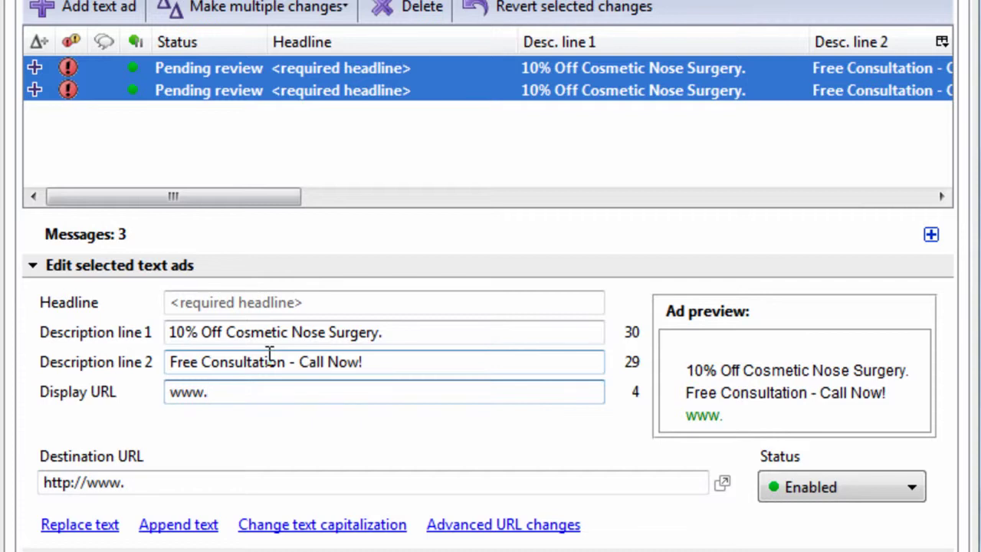
{"action": "type", "text": "nosesurger"}
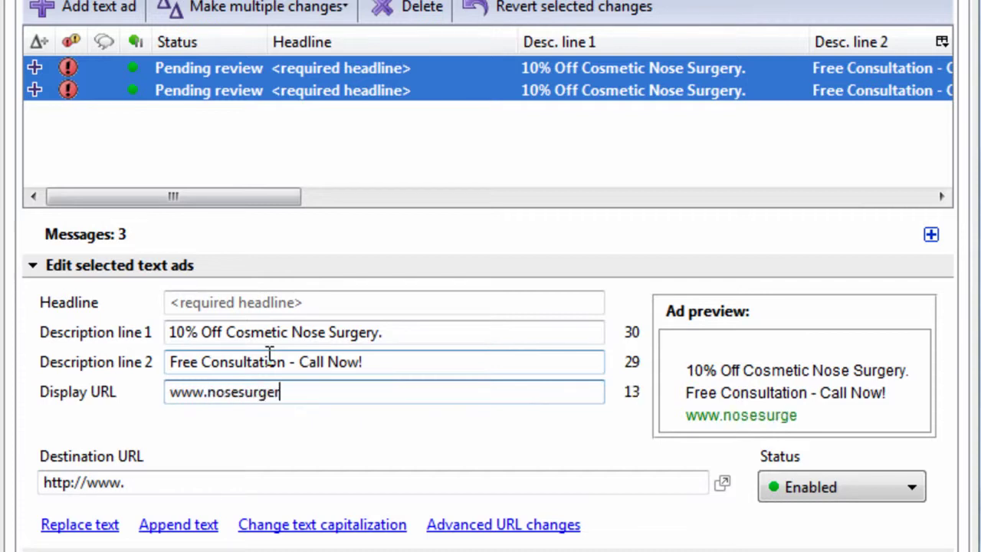
{"action": "type", "text": "y.com/"}
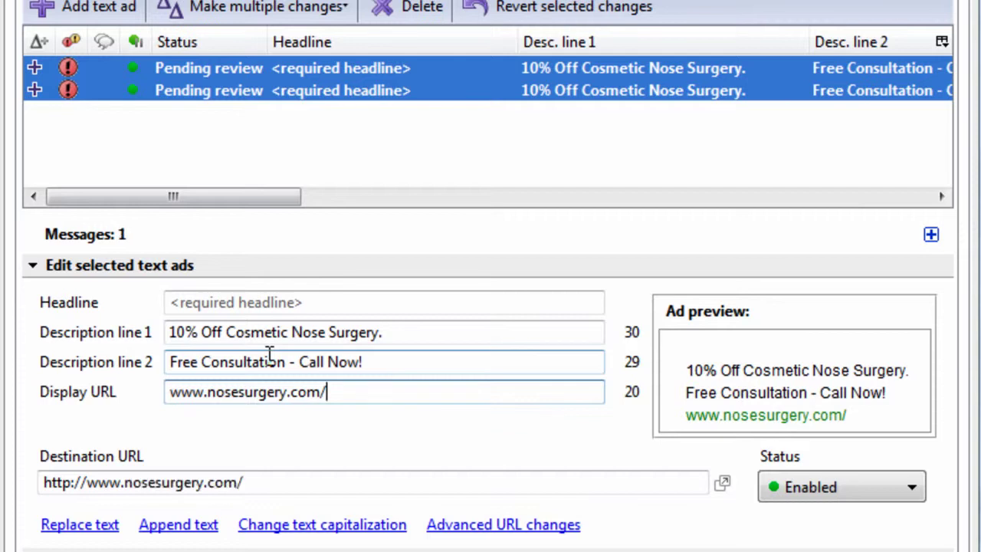
{"action": "type", "text": "Cosm"}
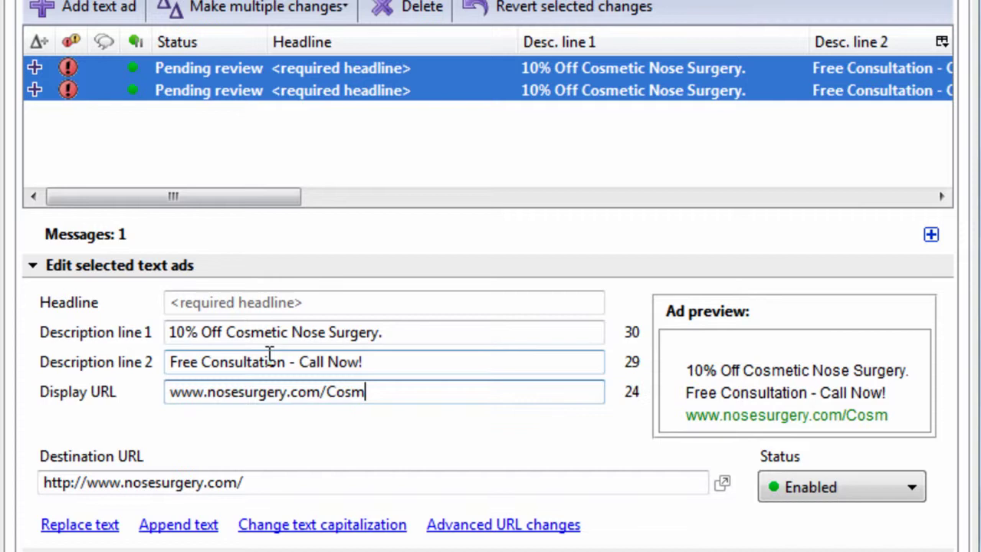
{"action": "type", "text": "etic-S"}
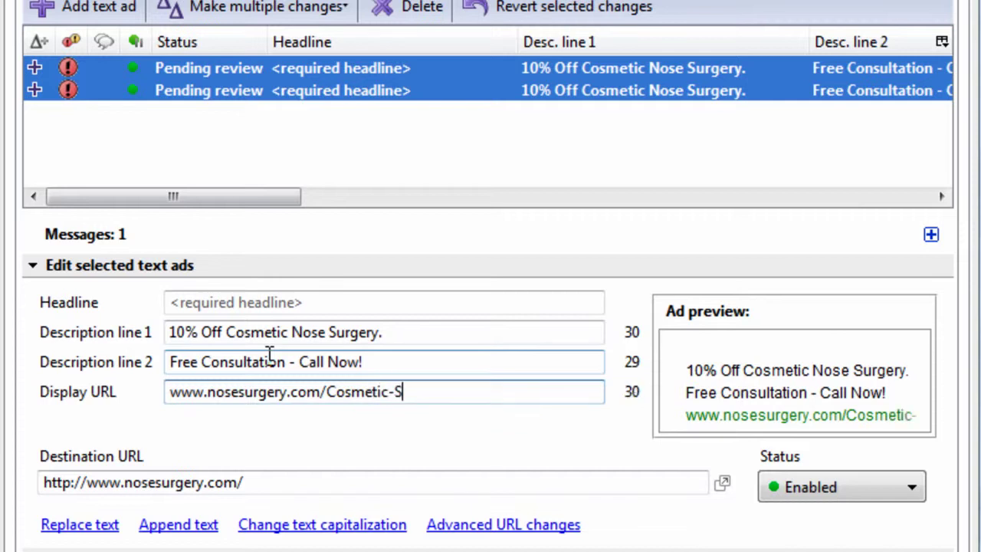
{"action": "type", "text": "urgery"}
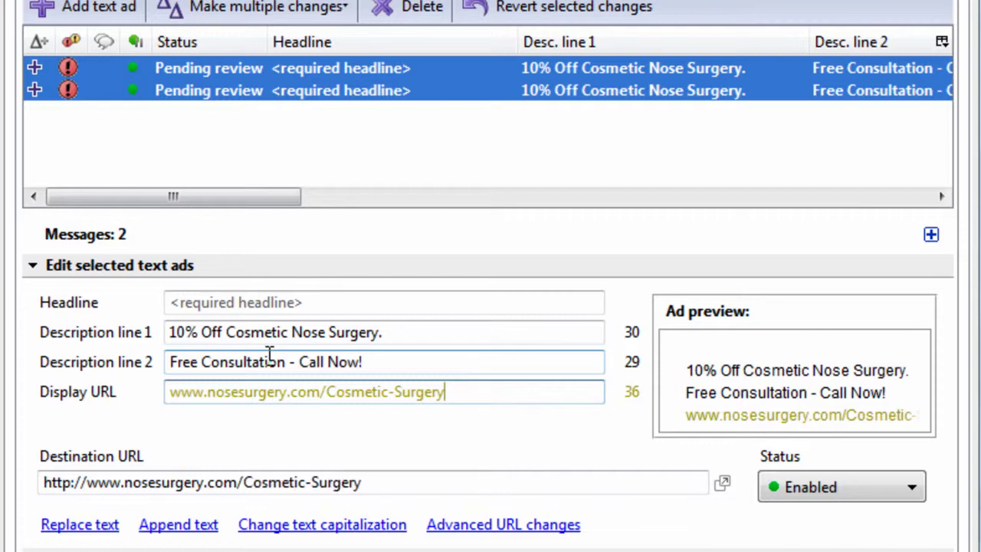
{"action": "left_click", "coordinate": [395, 392]}
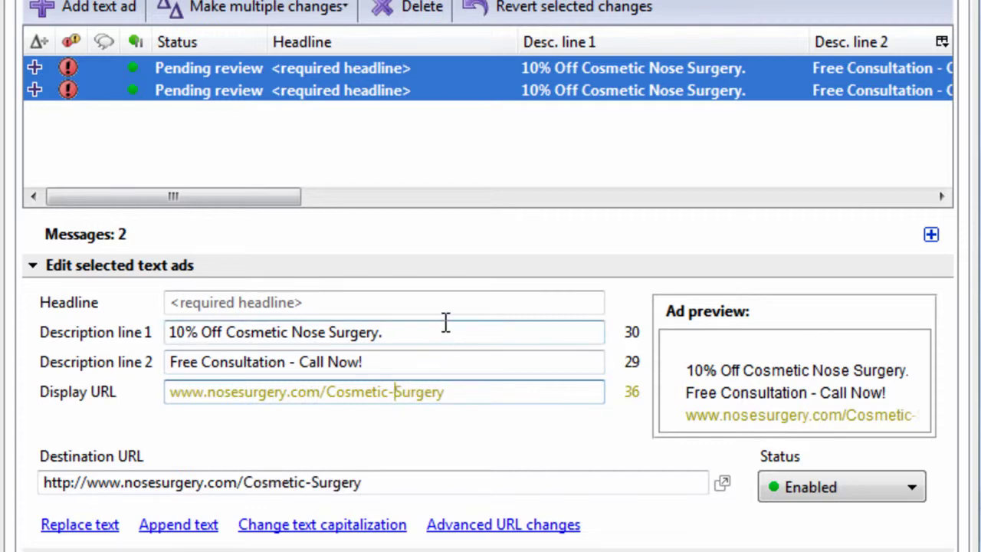
{"action": "key", "text": "BackSpace"}
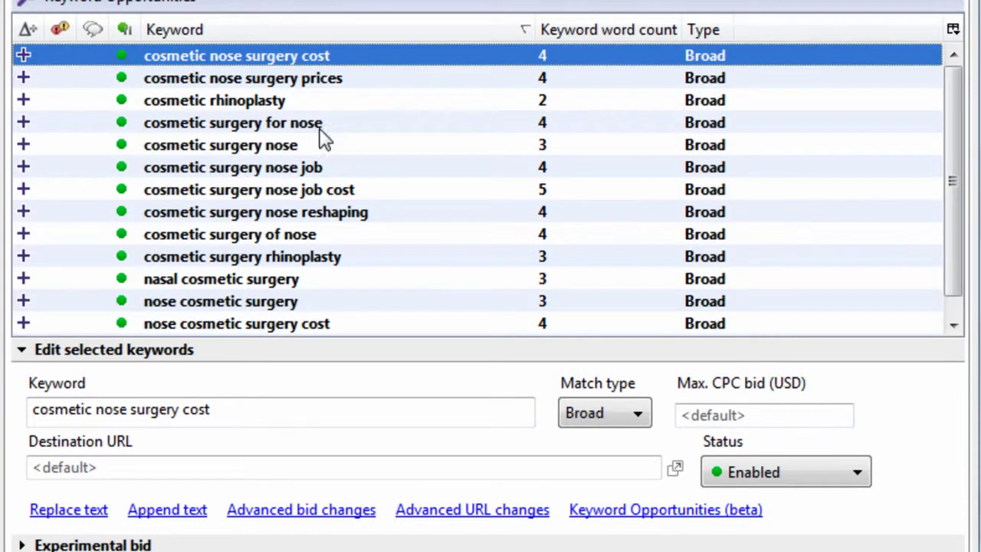
Check the 'cosmetic surgery nose job' keyword, then return to the text ads.
{"action": "left_click", "coordinate": [375, 167]}
{"action": "scroll", "coordinate": [375, 164], "scroll_direction": "down", "scroll_amount": 1}
{"action": "scroll", "coordinate": [376, 163], "scroll_direction": "up", "scroll_amount": 1}
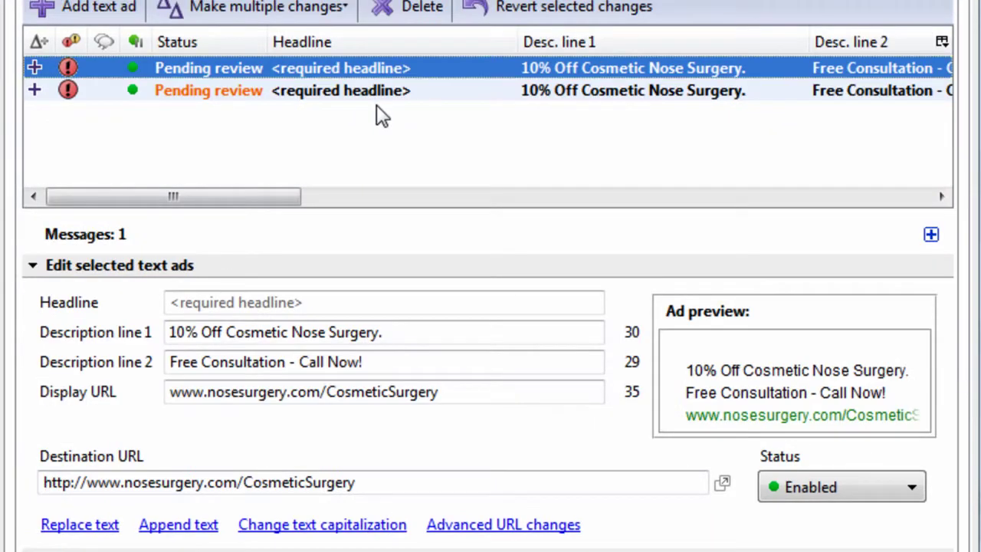
{"action": "left_click", "coordinate": [377, 100], "text": "shift"}
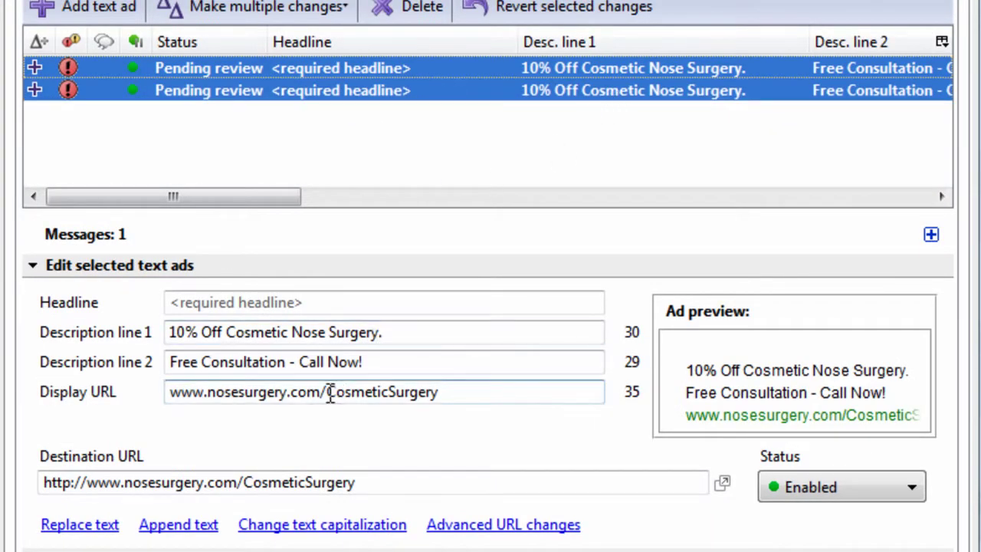
Review the CosmeticSurgery display URL path and reselect both text ads together.
{"action": "left_click_drag", "start_coordinate": [330, 393], "coordinate": [469, 400]}
{"action": "left_click", "coordinate": [469, 400]}
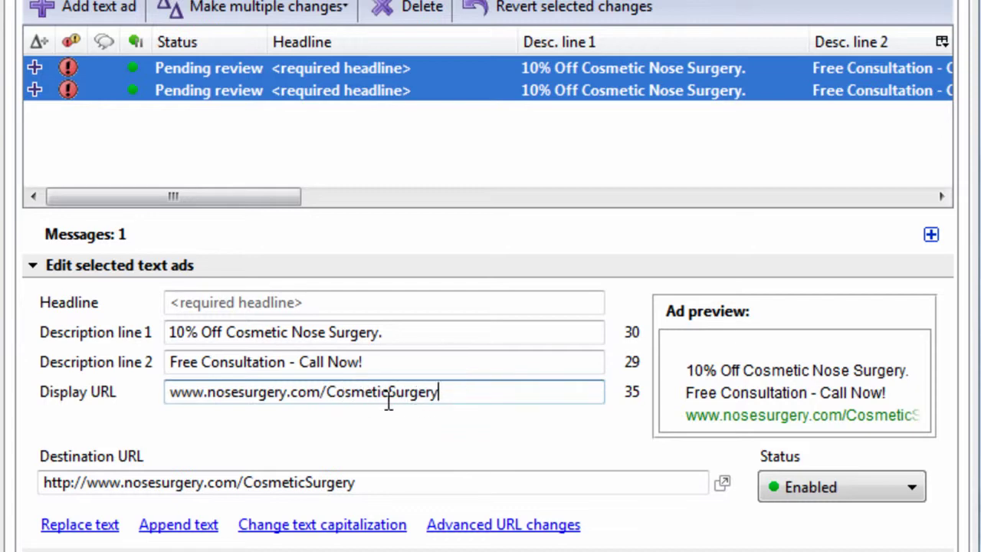
{"action": "left_click_drag", "start_coordinate": [389, 396], "coordinate": [336, 398]}
{"action": "left_click", "coordinate": [363, 395]}
{"action": "left_click_drag", "start_coordinate": [438, 393], "coordinate": [396, 393]}
{"action": "left_click", "coordinate": [449, 391]}
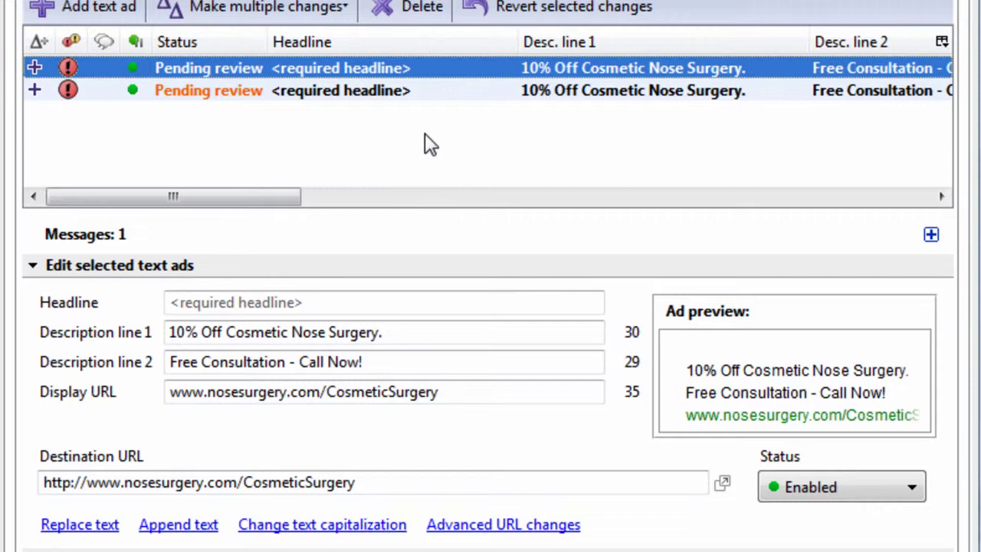
{"action": "key", "text": "ctrl+a"}
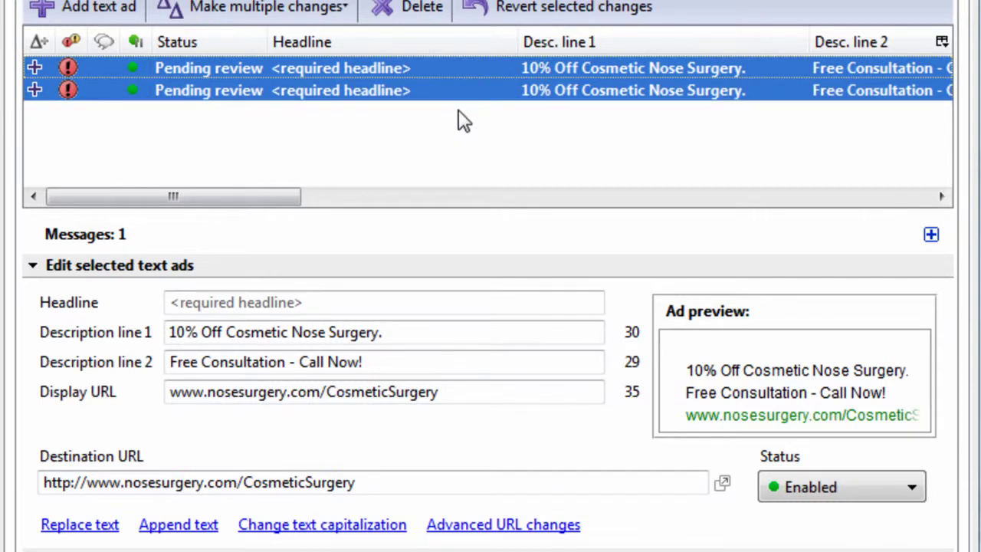
{"action": "left_click", "coordinate": [457, 90]}
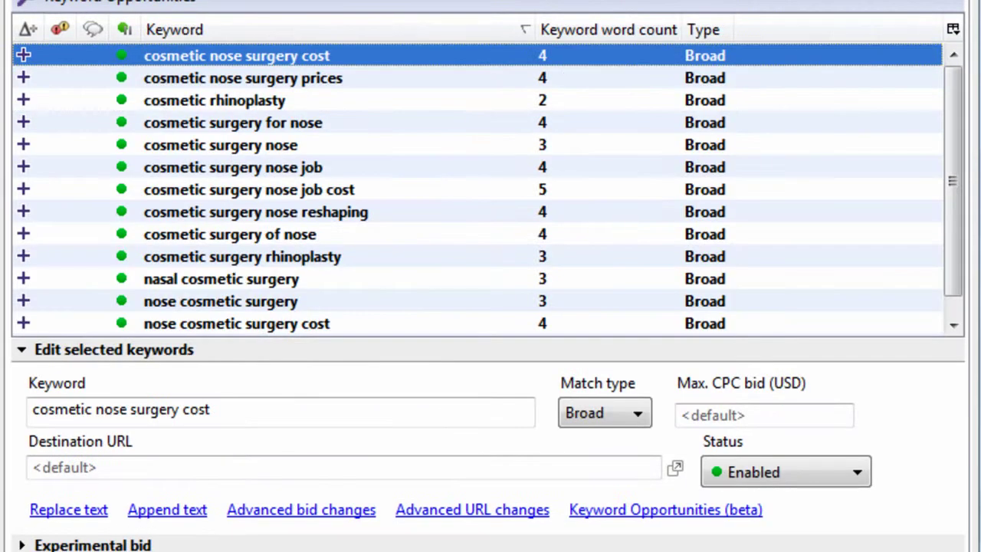
{"action": "left_click_drag", "start_coordinate": [955, 126], "coordinate": [949, 183]}
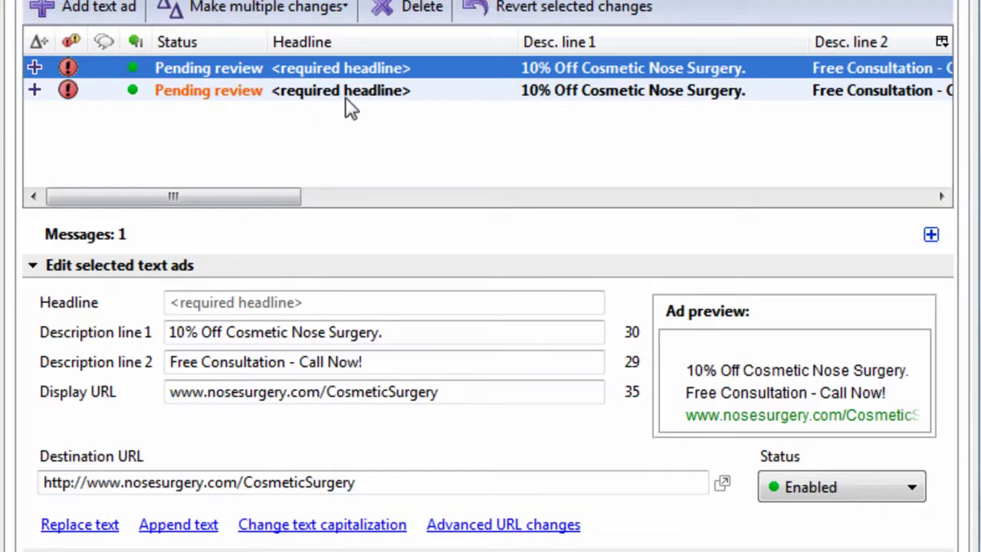
{"action": "left_click", "coordinate": [357, 92]}
{"action": "left_click", "coordinate": [359, 92], "text": "shift"}
Give both ads the headline 'Cosmetic Nose Surgery', wrapping the second as {KeyWord:Cosmetic Nose Surgery}.
{"action": "left_click", "coordinate": [294, 300]}
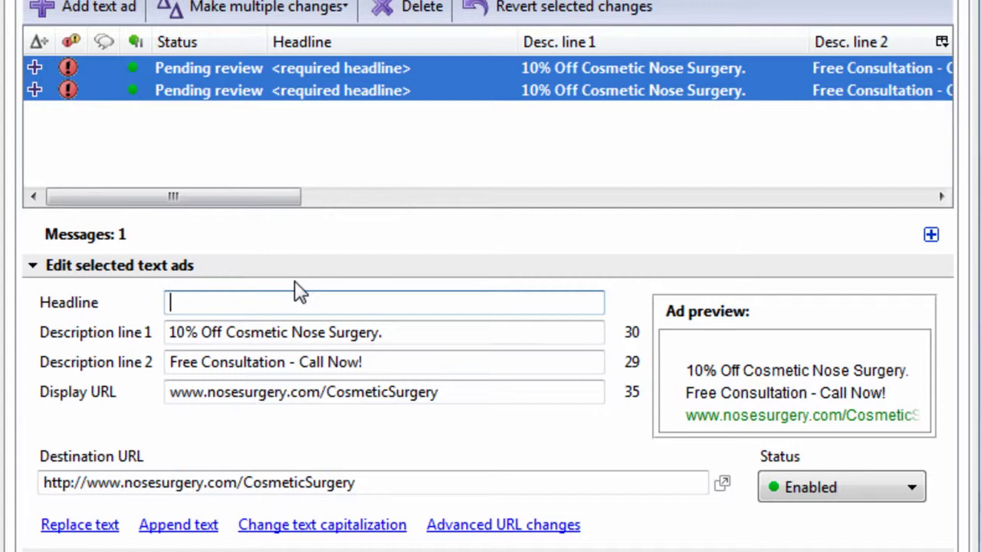
{"action": "type", "text": "Cosmetic "}
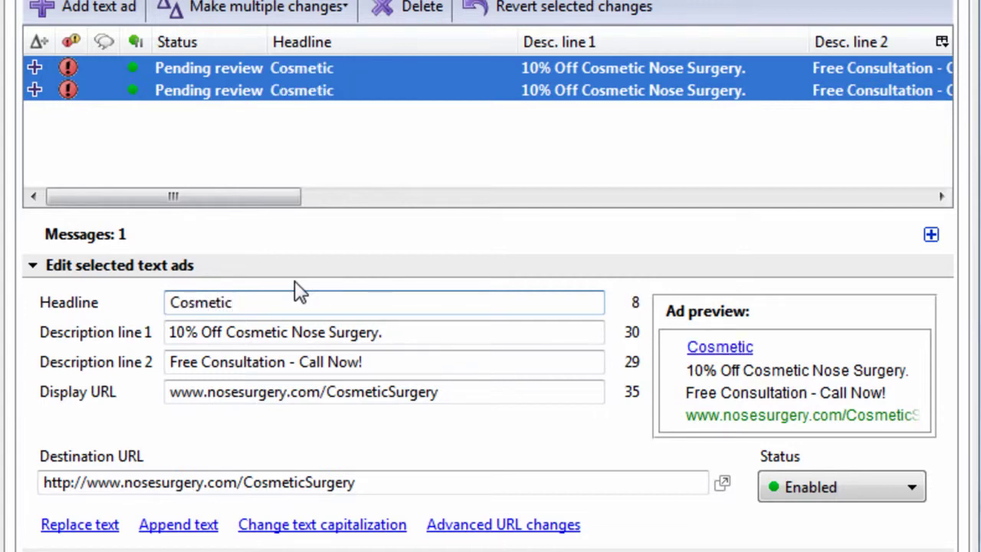
{"action": "type", "text": "Nose Surgery"}
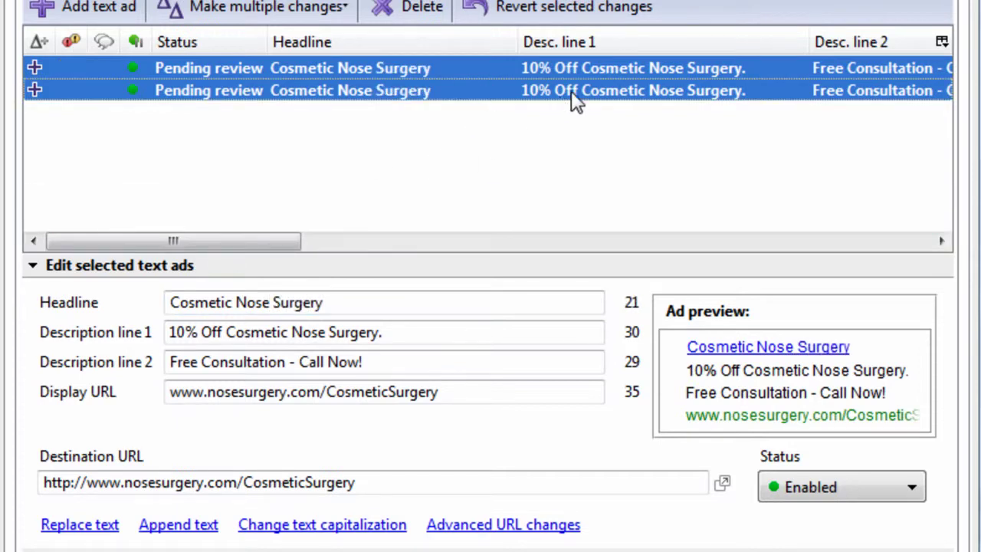
{"action": "left_click", "coordinate": [571, 93]}
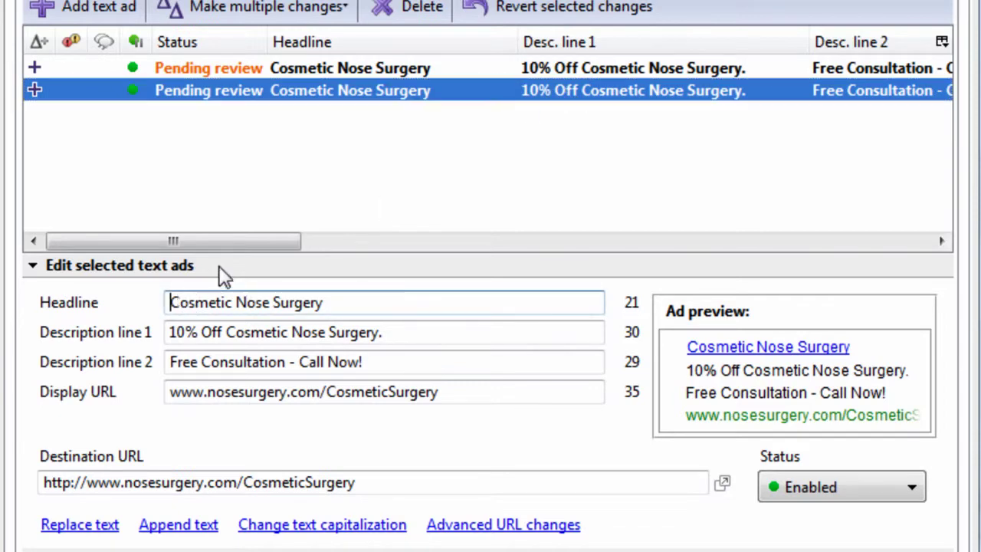
{"action": "type", "text": "{K"}
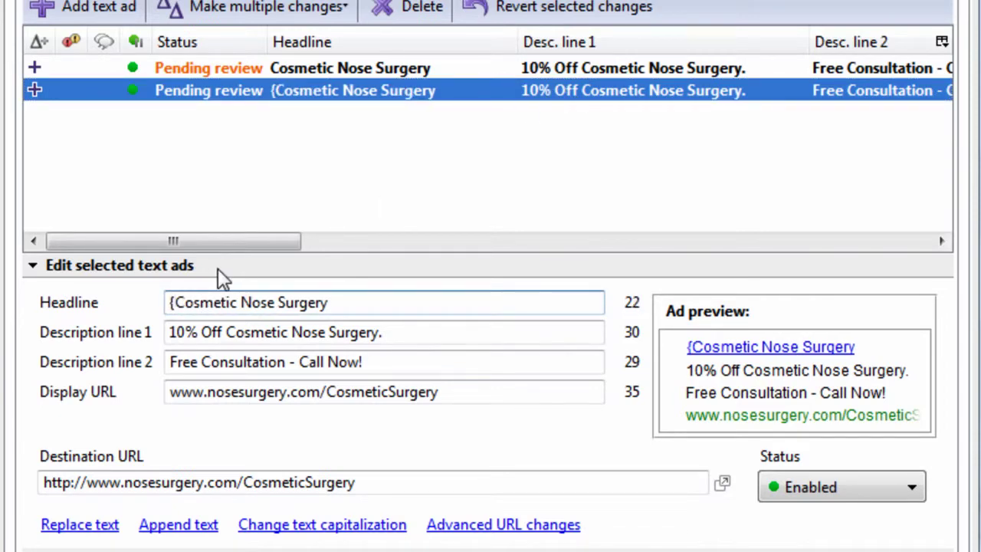
{"action": "type", "text": "eyWord:"}
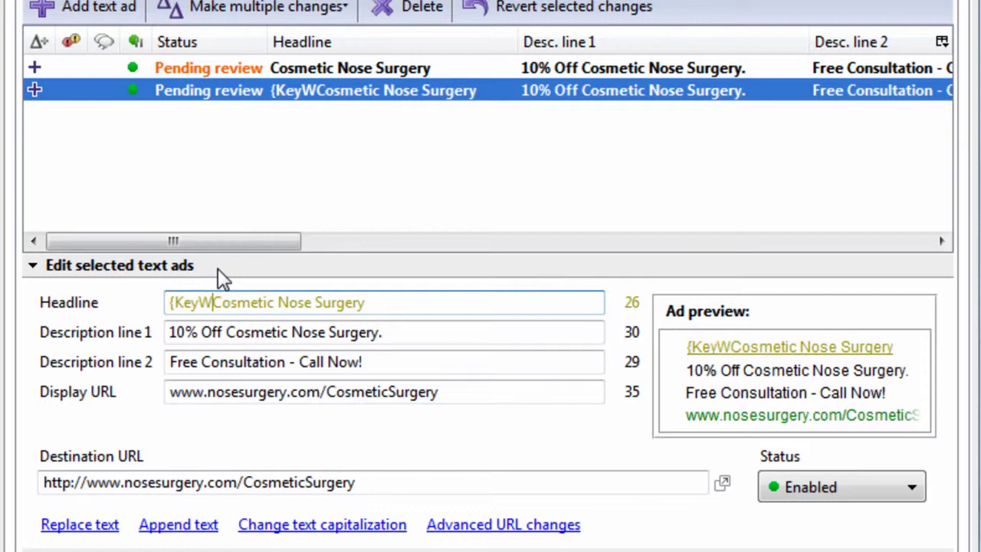
{"action": "key", "text": "End"}
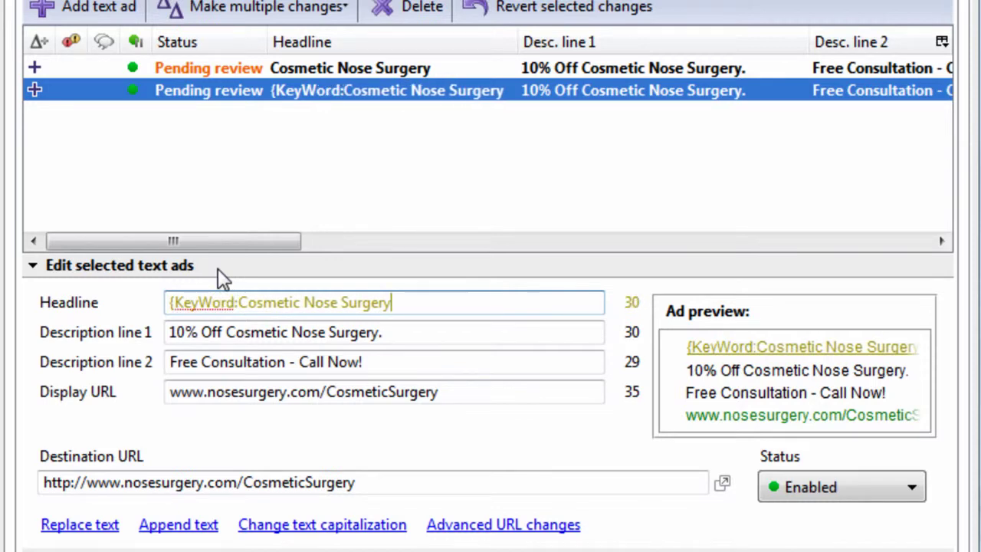
{"action": "type", "text": "}"}
Check the plain and keyword-insertion Cosmetic Nose Surgery ads against each other.
{"action": "left_click", "coordinate": [462, 73]}
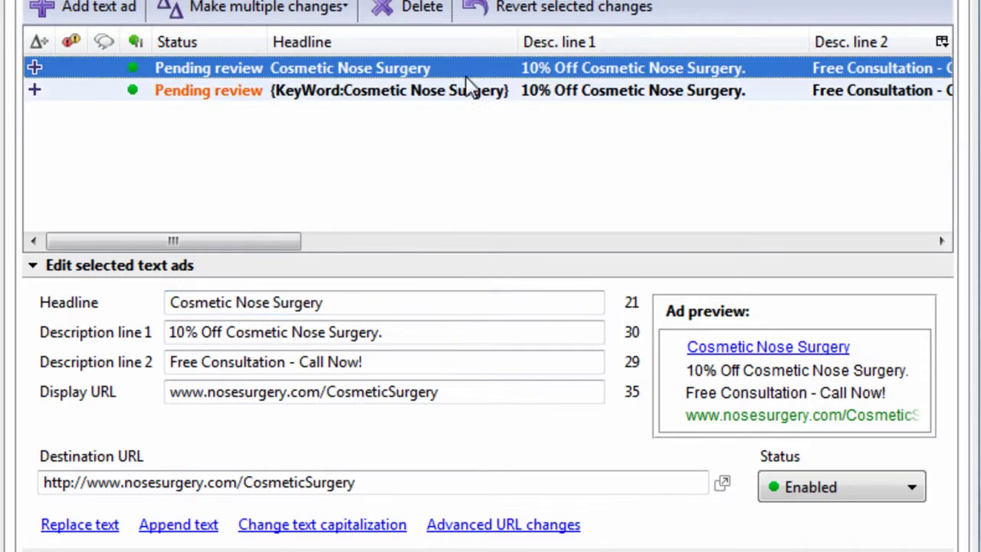
{"action": "left_click", "coordinate": [479, 89]}
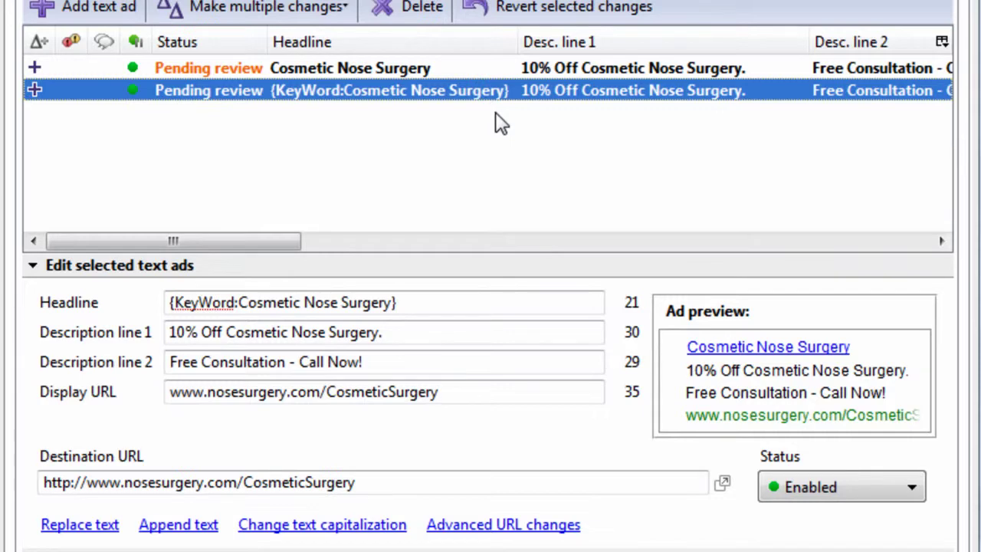
{"action": "left_click", "coordinate": [532, 79]}
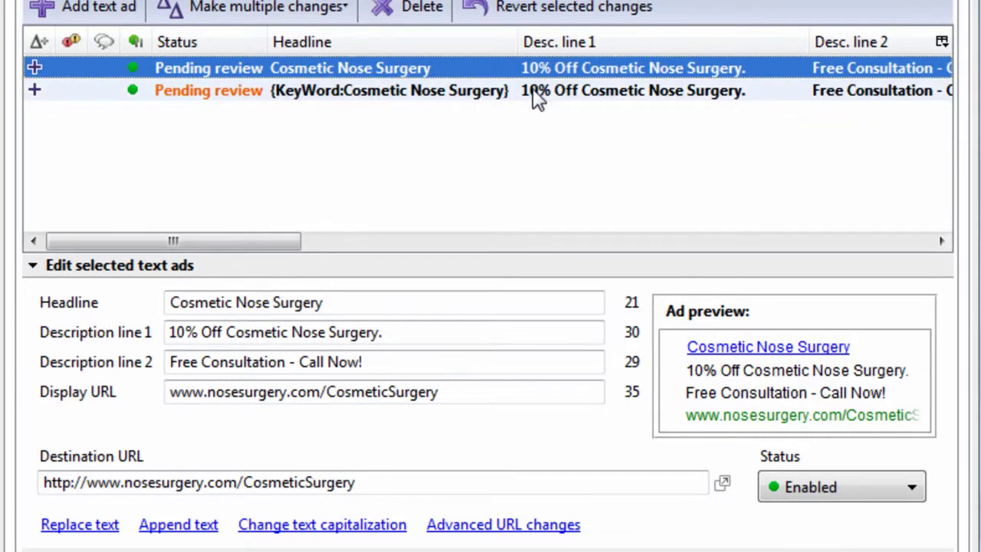
{"action": "left_click", "coordinate": [537, 95]}
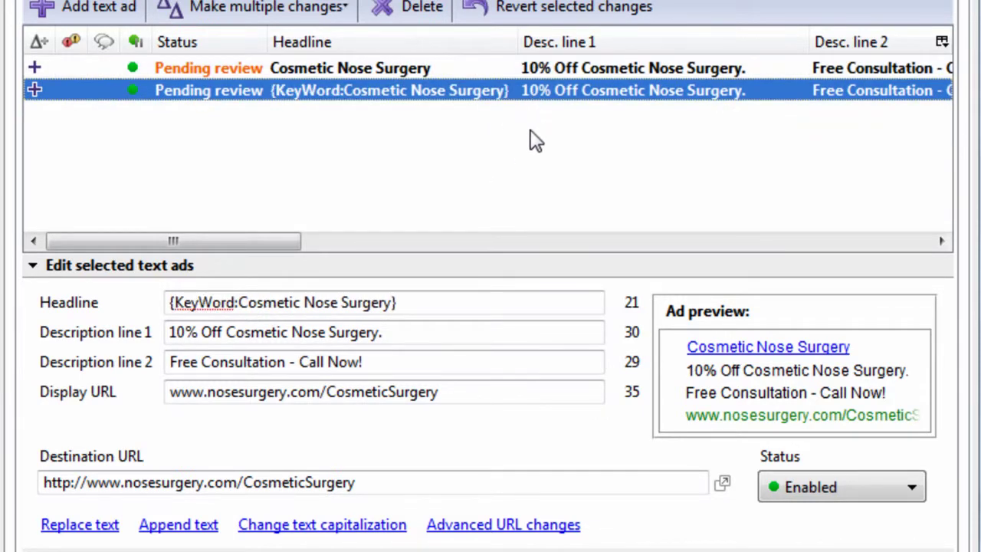
{"action": "left_click", "coordinate": [546, 77]}
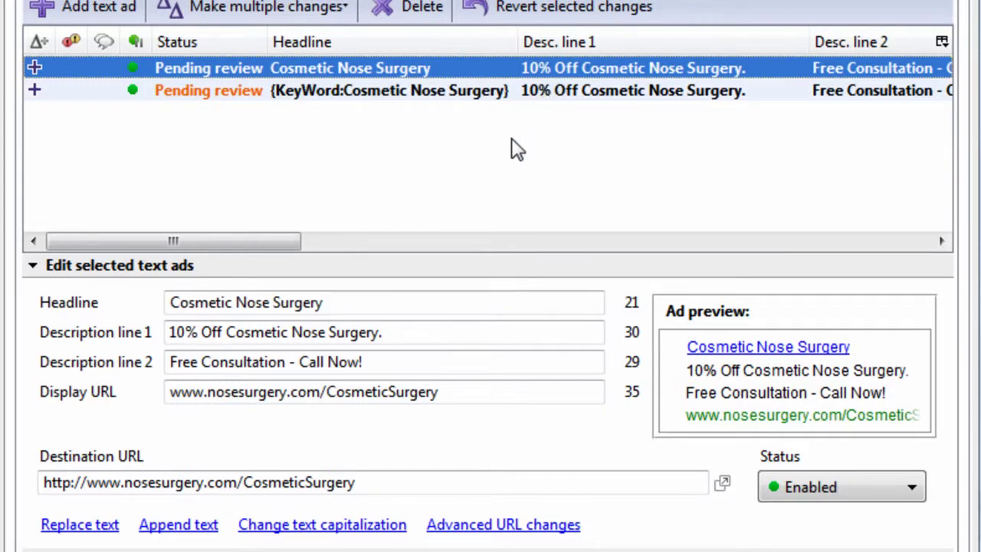
{"action": "left_click", "coordinate": [502, 90]}
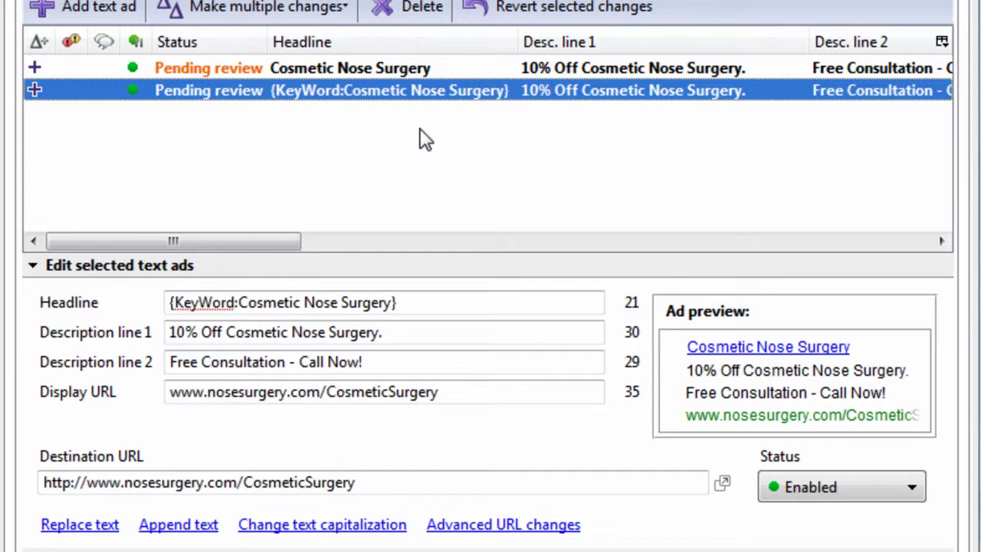
Bulk-add both Cosmetic text ads to every Rhinoplasty Example ad group except Cosmetic.
{"action": "key", "text": "ctrl+a"}
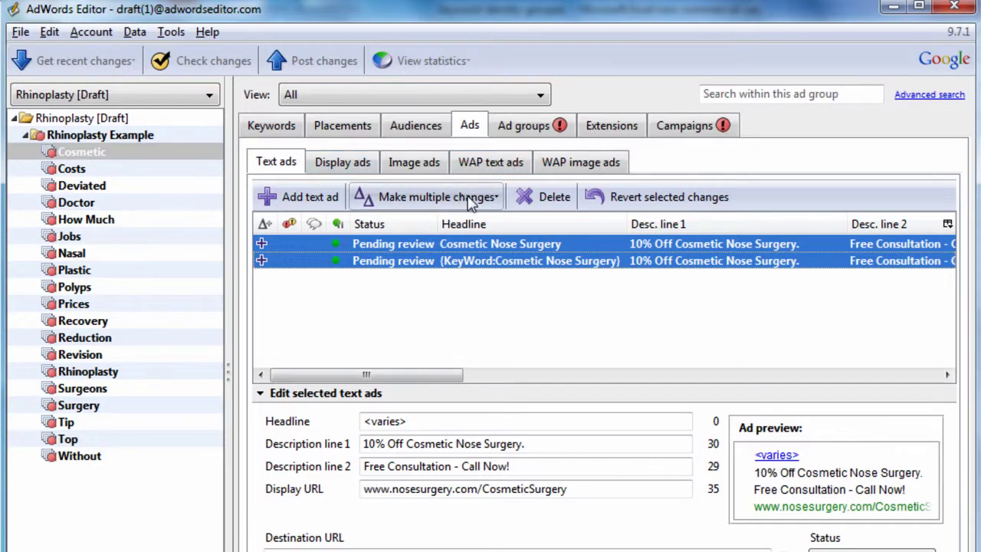
{"action": "left_click", "coordinate": [486, 197]}
{"action": "left_click", "coordinate": [496, 225]}
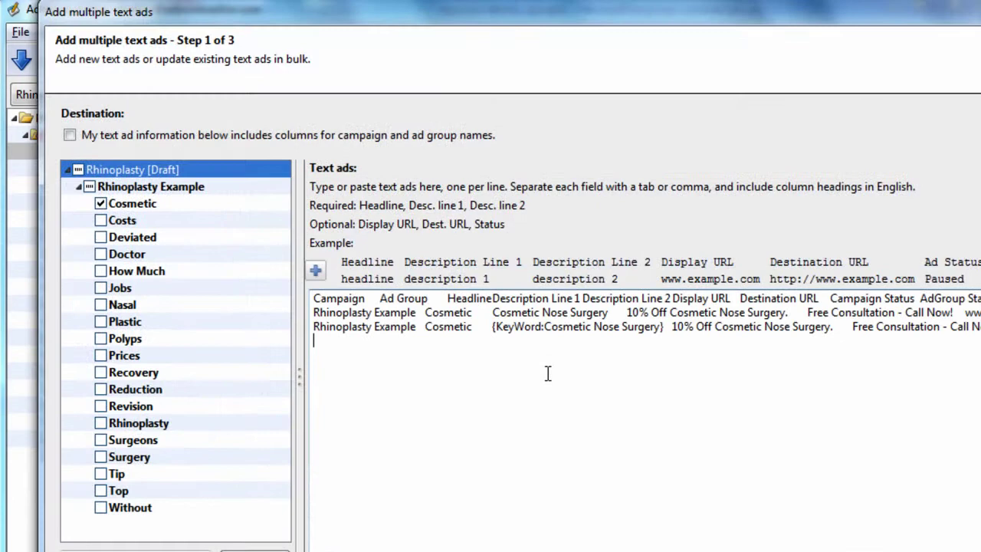
{"action": "left_click", "coordinate": [89, 187]}
{"action": "left_click", "coordinate": [102, 205]}
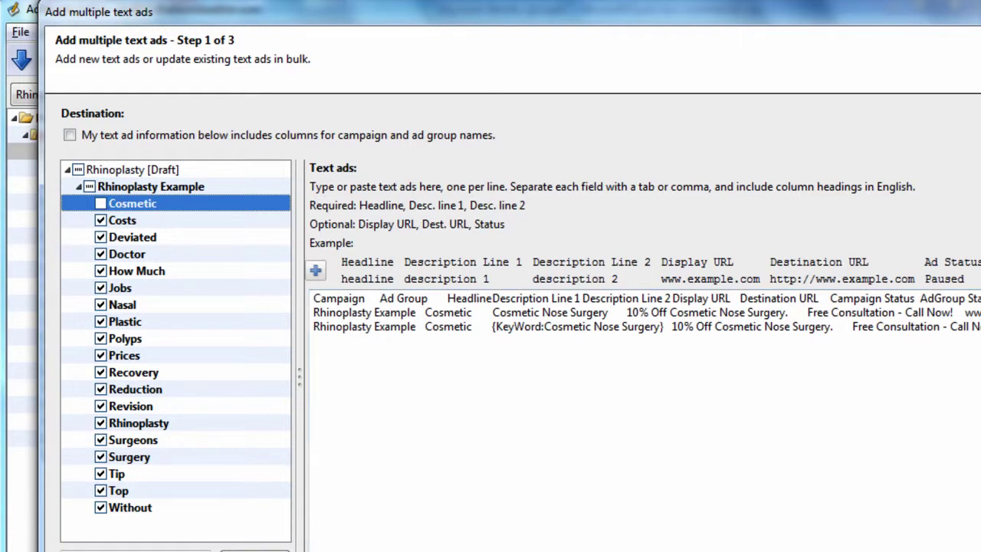
{"action": "key", "text": "Return"}
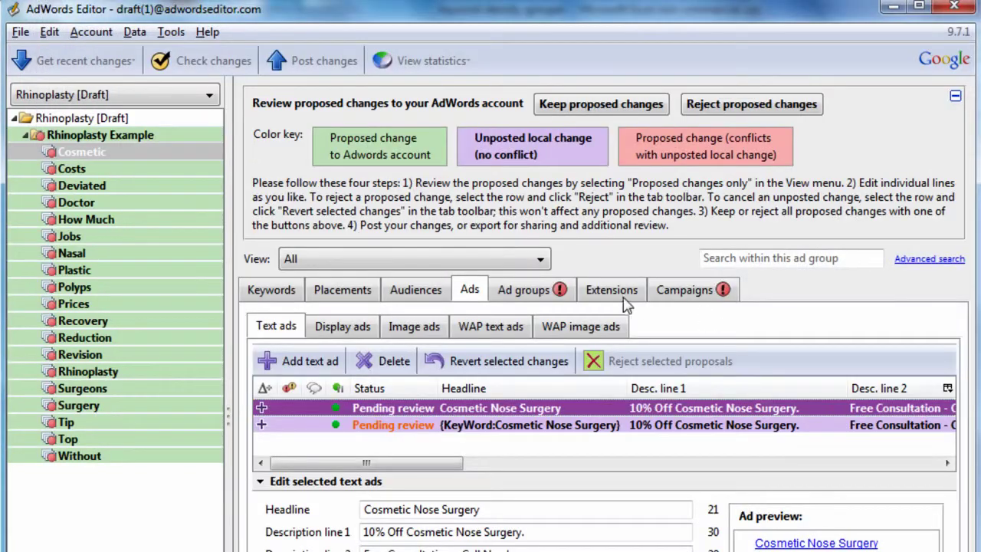
Keep the proposed ad additions and inspect the Costs ad group's two copied ads.
{"action": "left_click", "coordinate": [597, 107]}
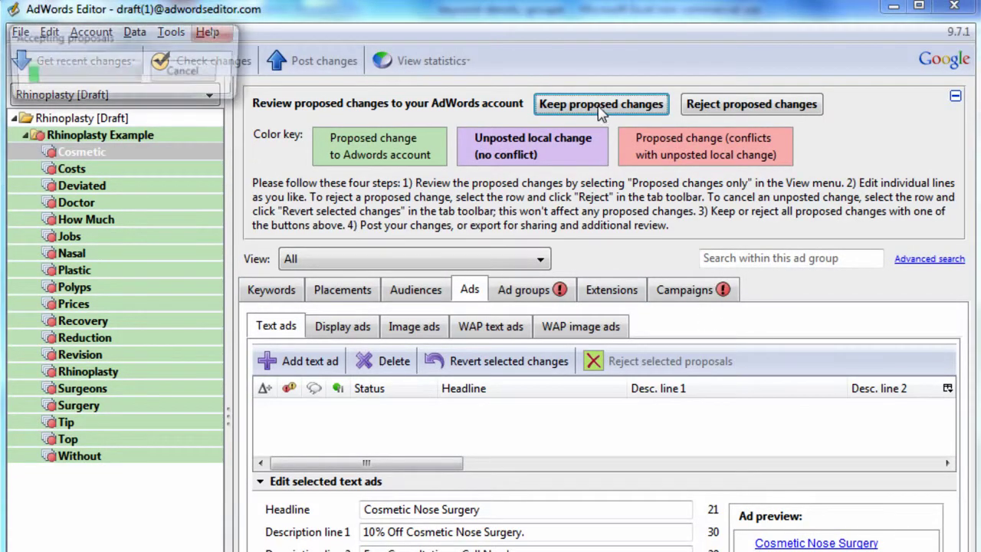
{"action": "left_click", "coordinate": [108, 170]}
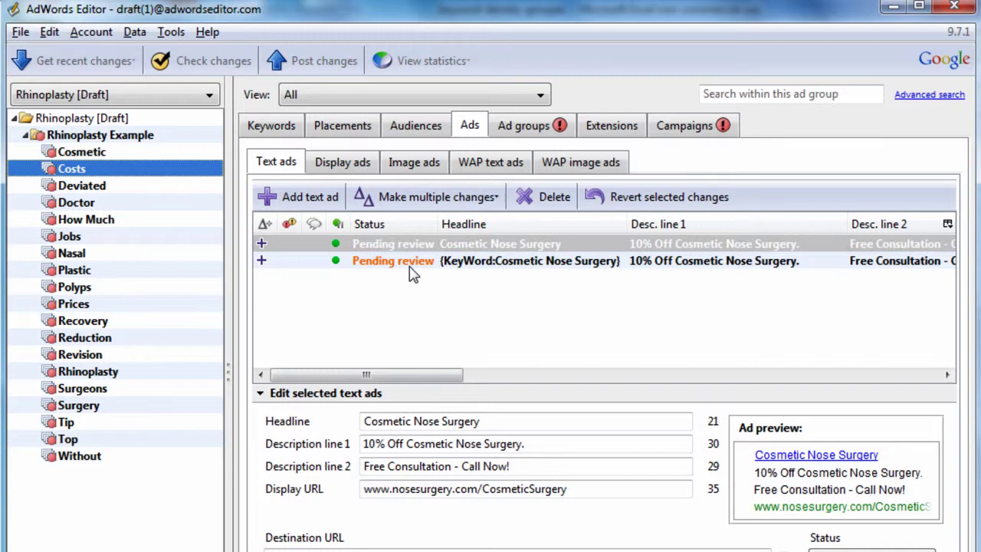
{"action": "left_click", "coordinate": [659, 262]}
{"action": "left_click", "coordinate": [664, 245]}
{"action": "left_click", "coordinate": [657, 267]}
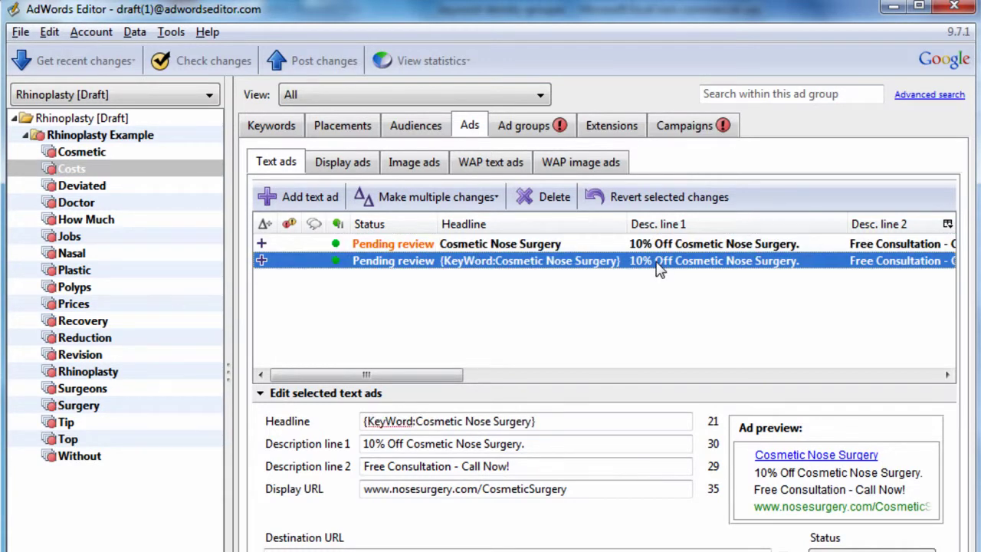
{"action": "left_click", "coordinate": [615, 247]}
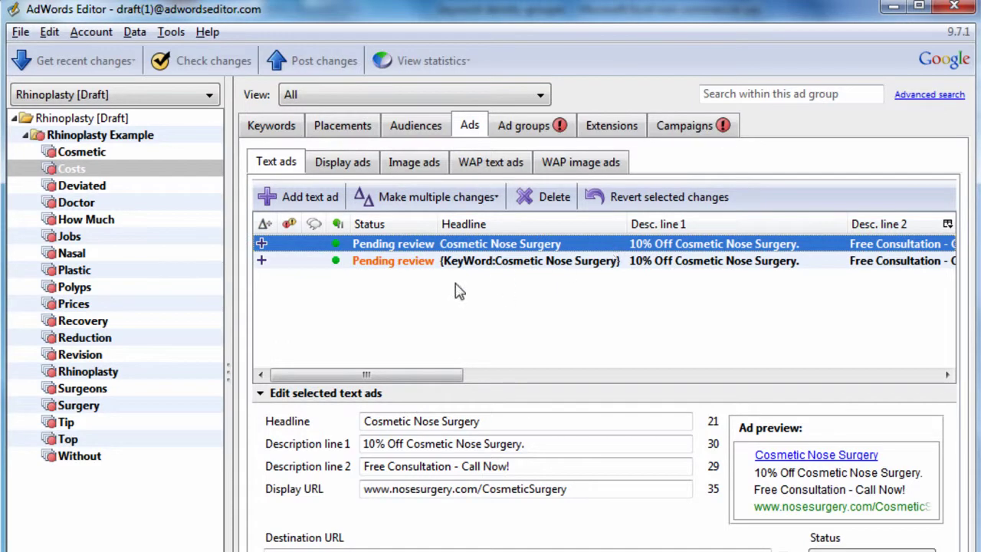
Compare the Cosmetic ad group's two ads, then return to the Costs ad group.
{"action": "left_click", "coordinate": [147, 154]}
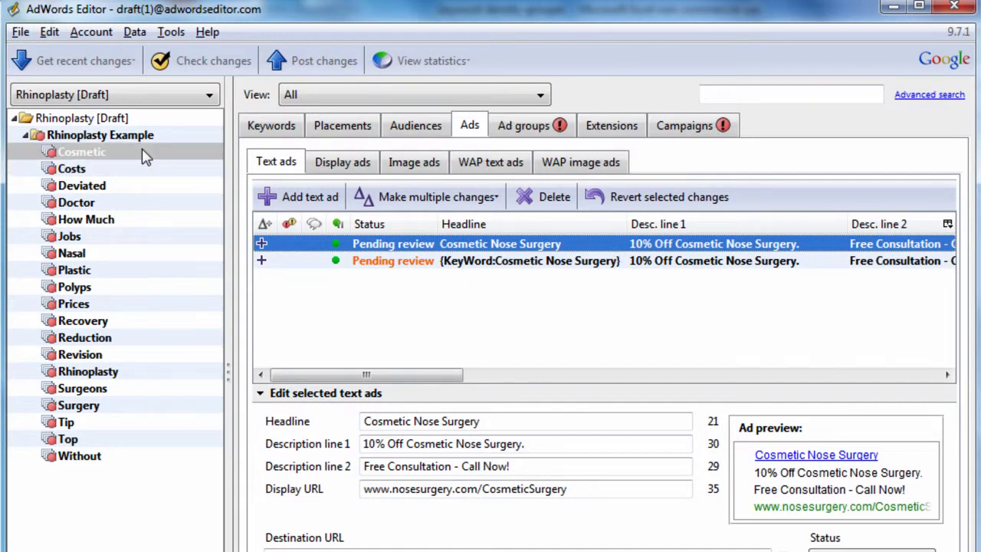
{"action": "left_click", "coordinate": [477, 265]}
{"action": "left_click", "coordinate": [503, 249]}
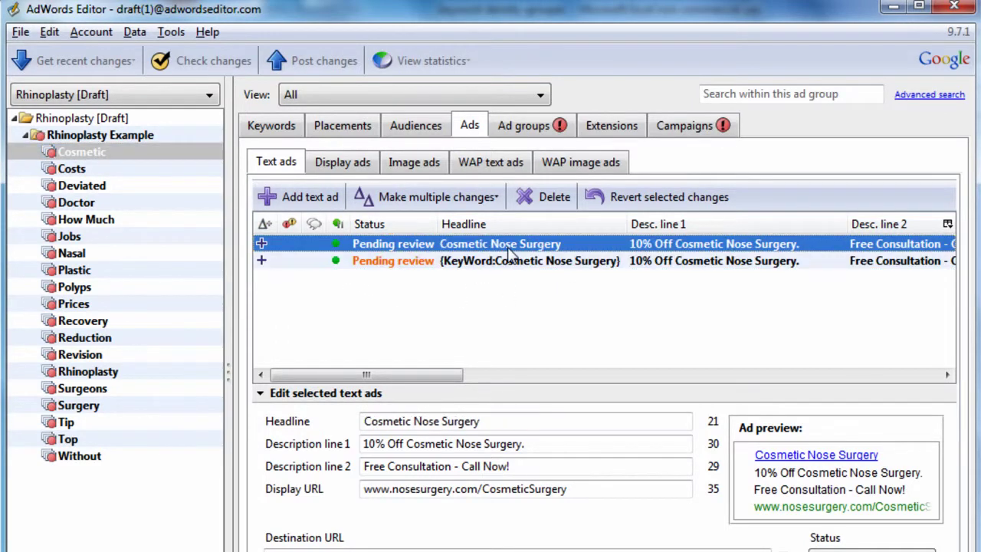
{"action": "left_click", "coordinate": [122, 173]}
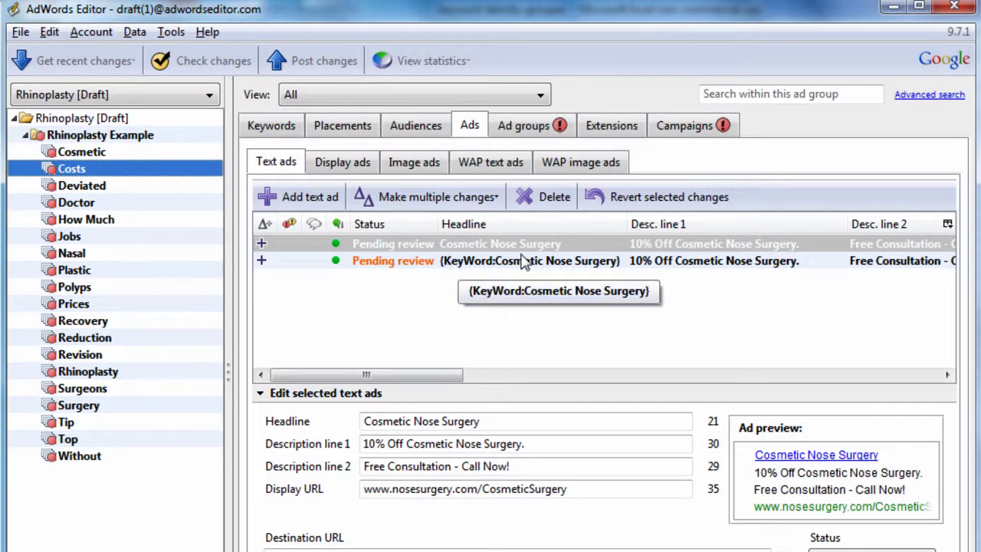
Browse the campaign's ads across the Cosmetic, Costs and Deviated ad groups, ending on Cosmetic.
{"action": "left_click", "coordinate": [99, 135]}
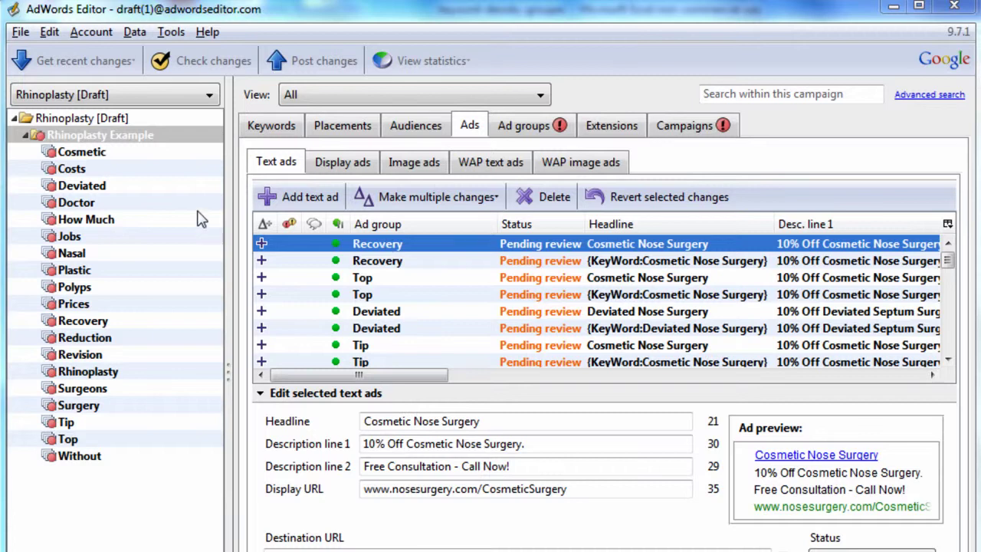
{"action": "left_click", "coordinate": [127, 157]}
{"action": "left_click", "coordinate": [125, 170]}
{"action": "left_click", "coordinate": [126, 186]}
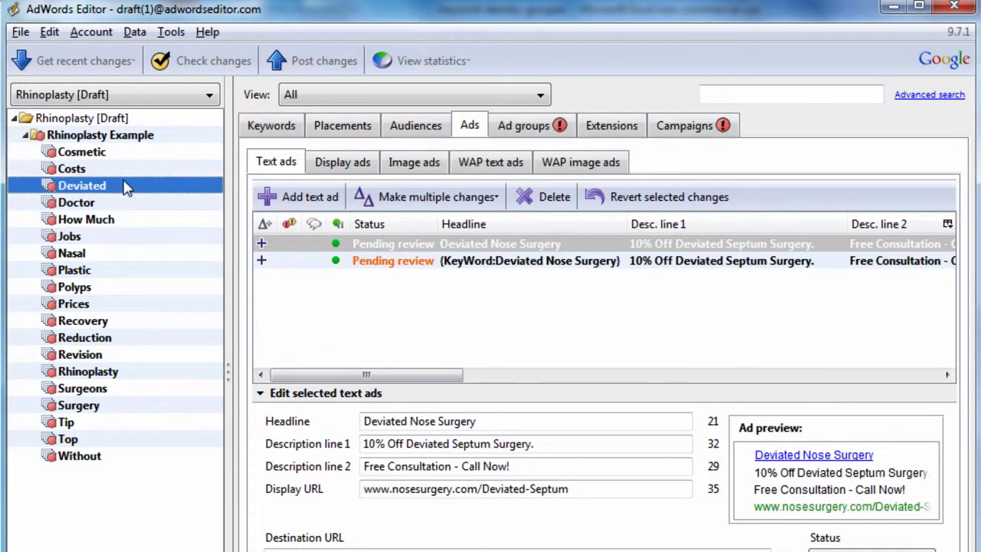
{"action": "left_click", "coordinate": [129, 156]}
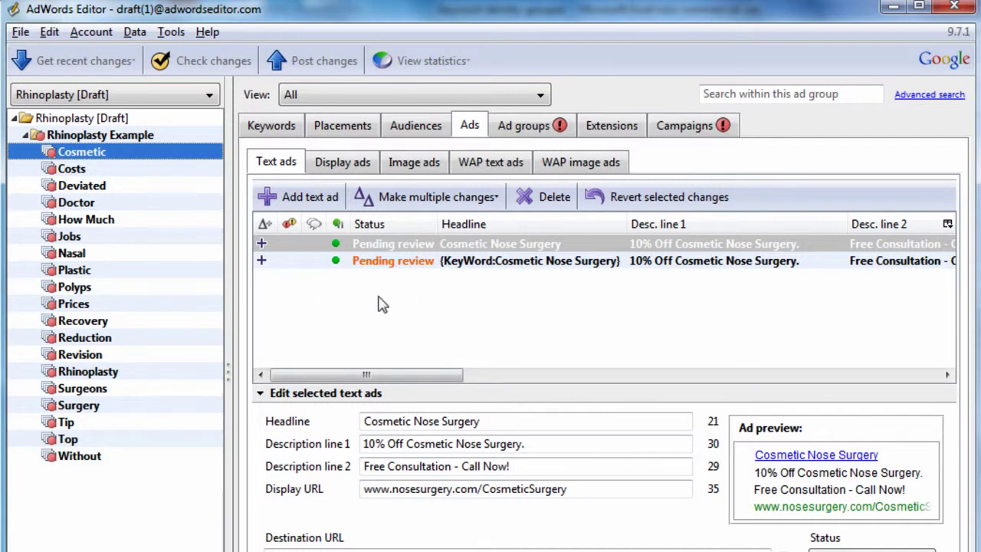
Review the Cosmetic ad group's keywords, including cosmetic surgery nose, and its settings.
{"action": "left_click", "coordinate": [290, 126]}
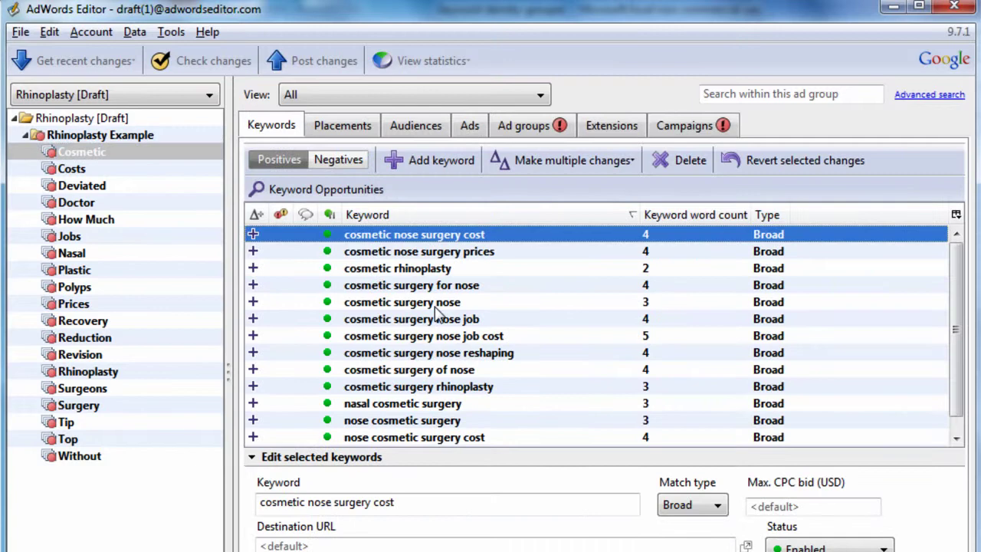
{"action": "left_click", "coordinate": [469, 305]}
{"action": "scroll", "coordinate": [466, 324], "scroll_direction": "down", "scroll_amount": 1}
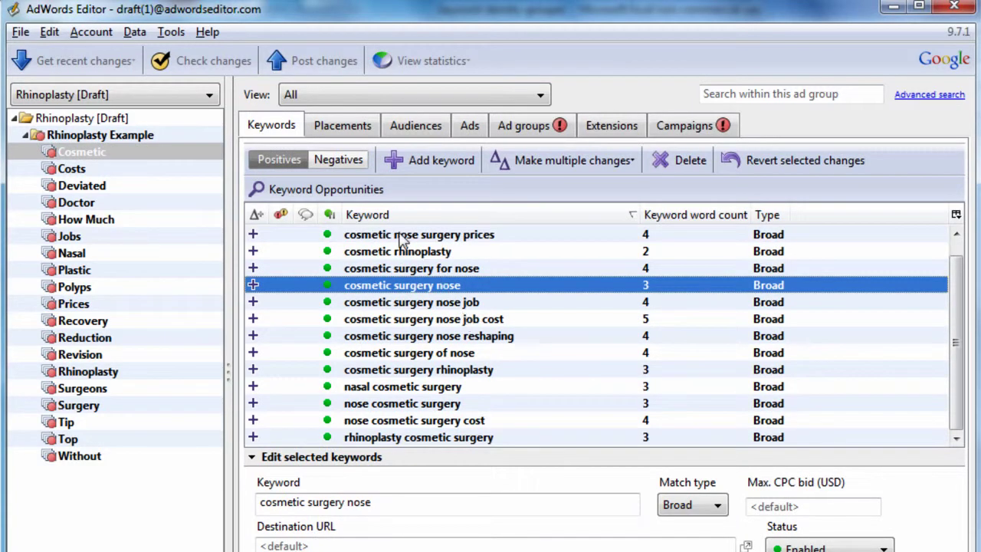
{"action": "left_click", "coordinate": [506, 127]}
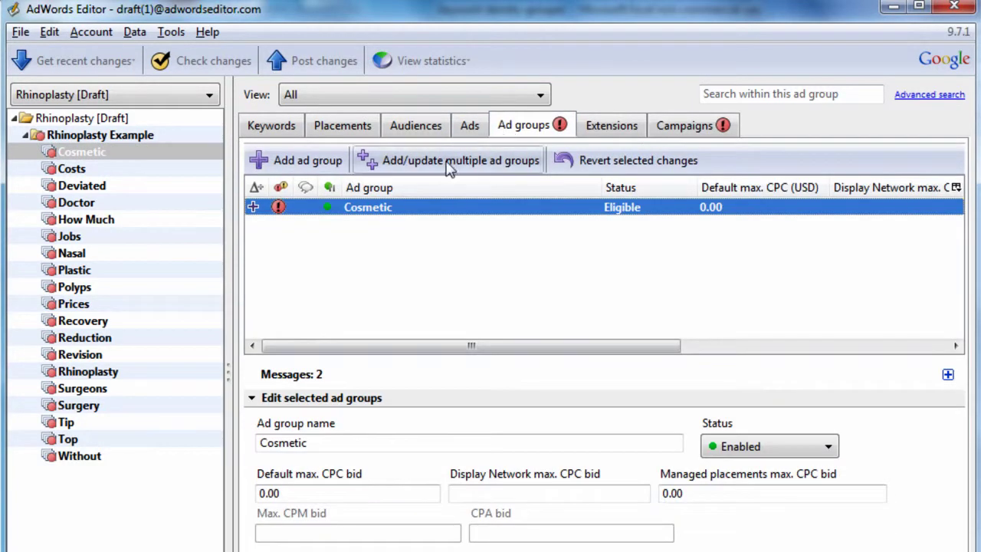
Inspect the Cosmetic ad group's two text ads and the CosmeticSurgery display URL path.
{"action": "left_click", "coordinate": [469, 125]}
{"action": "left_click", "coordinate": [486, 261]}
{"action": "left_click", "coordinate": [498, 246]}
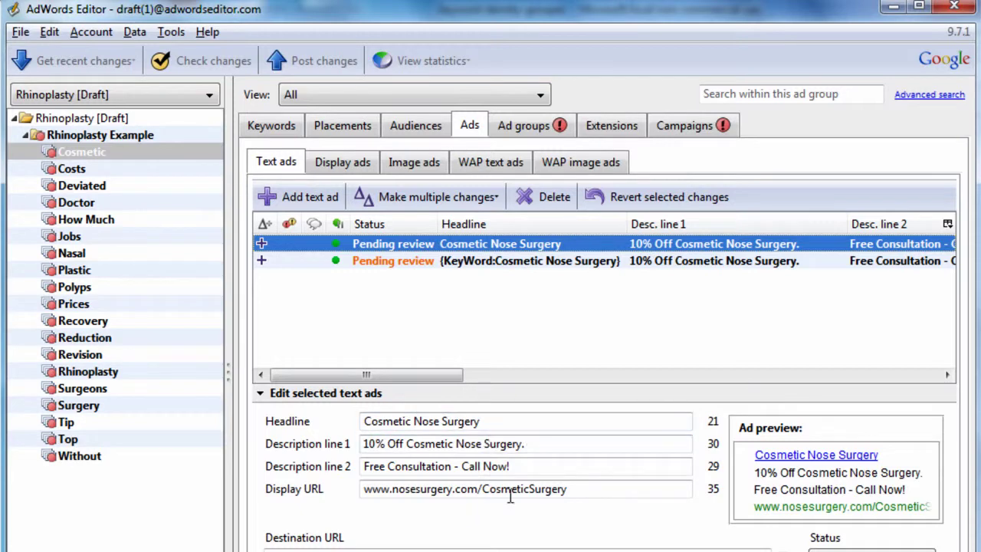
{"action": "left_click_drag", "start_coordinate": [572, 491], "coordinate": [477, 492]}
{"action": "left_click", "coordinate": [488, 491]}
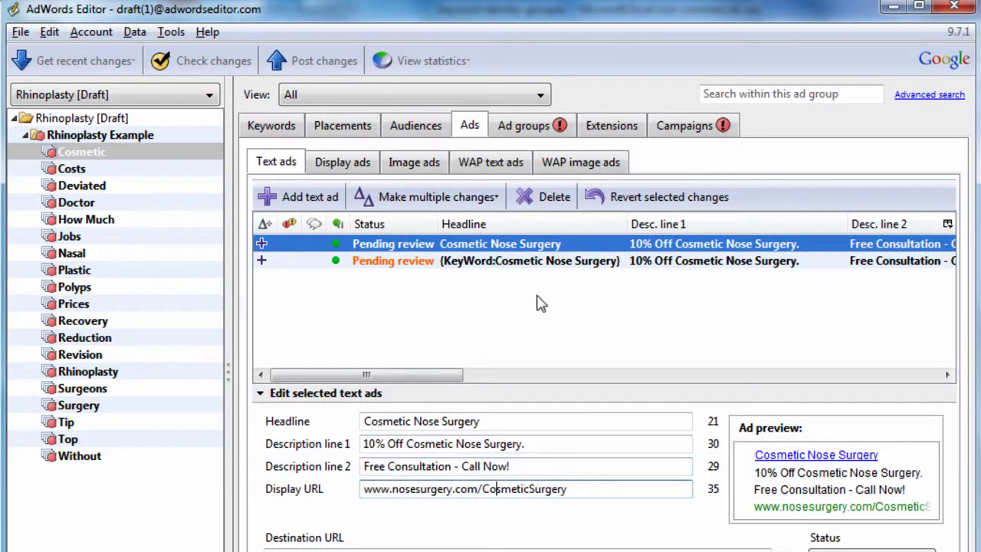
{"action": "left_click", "coordinate": [509, 262]}
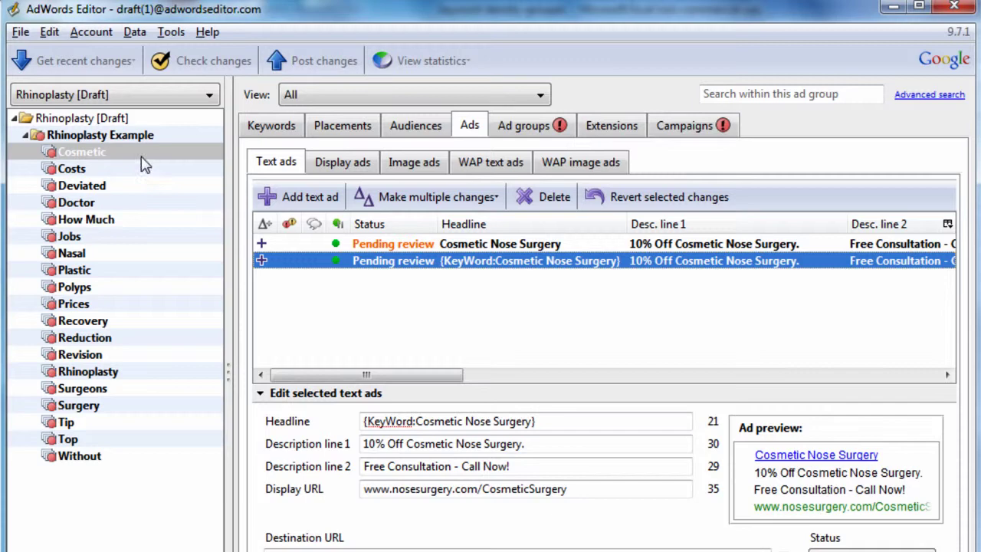
Show the Costs ad group's first ad and review its keyword list.
{"action": "left_click", "coordinate": [73, 169]}
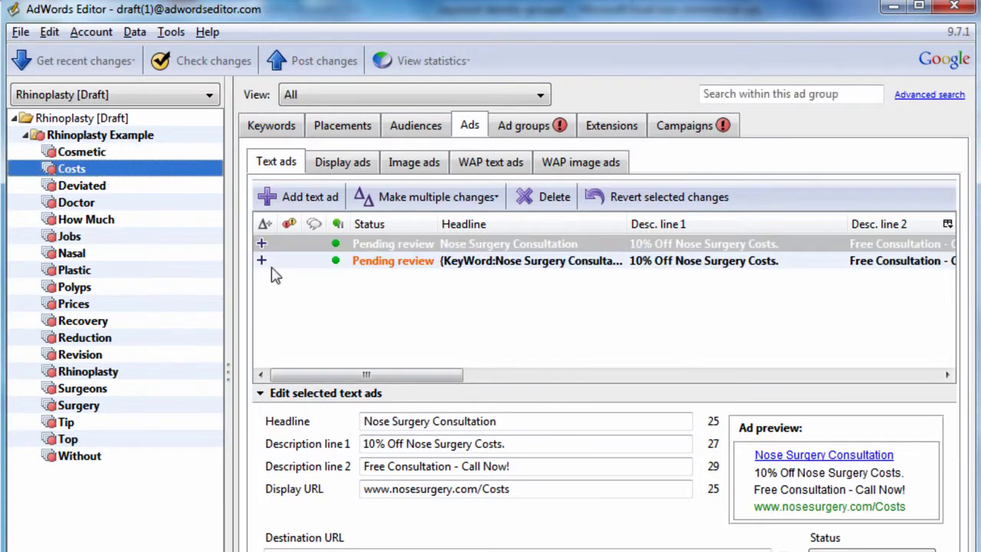
{"action": "left_click", "coordinate": [387, 332]}
{"action": "left_click", "coordinate": [273, 127]}
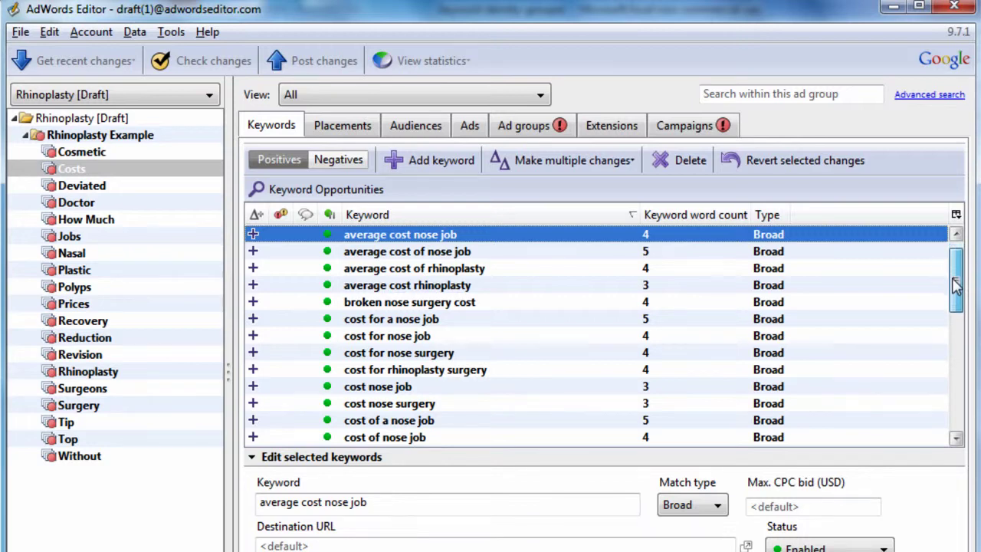
{"action": "left_click_drag", "start_coordinate": [956, 280], "coordinate": [777, 201]}
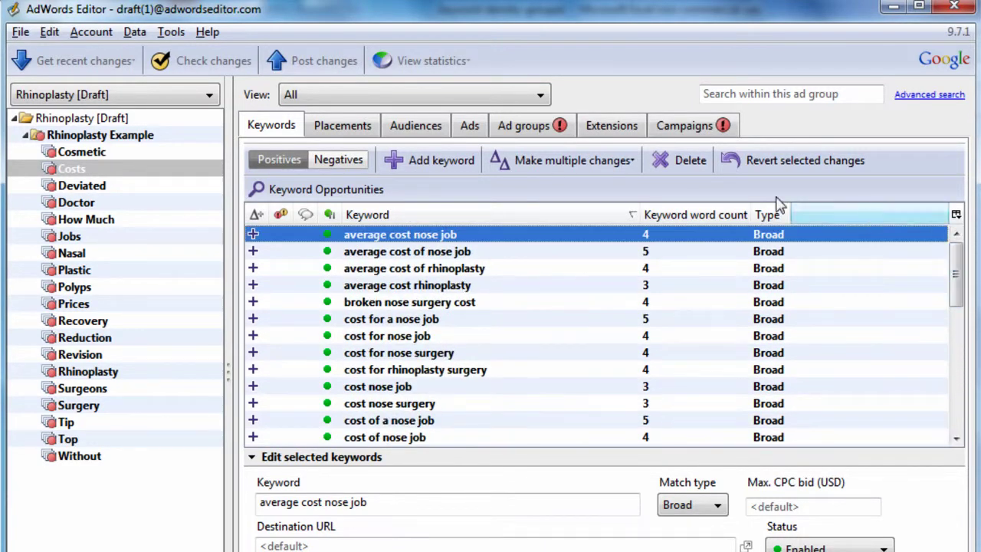
Compare the Costs ad group's two ads, checking the Costs display URL path.
{"action": "left_click", "coordinate": [482, 128]}
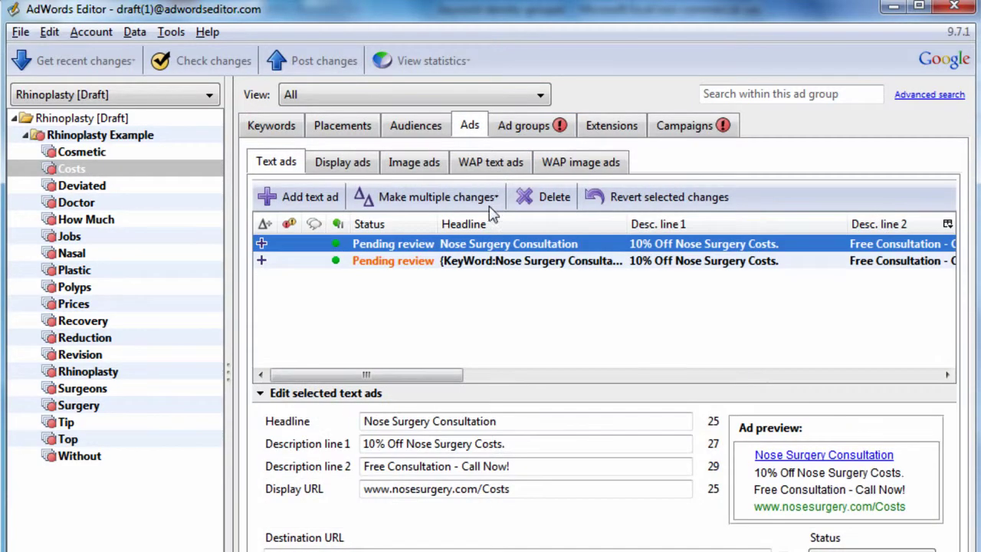
{"action": "left_click", "coordinate": [633, 262]}
{"action": "left_click", "coordinate": [640, 242]}
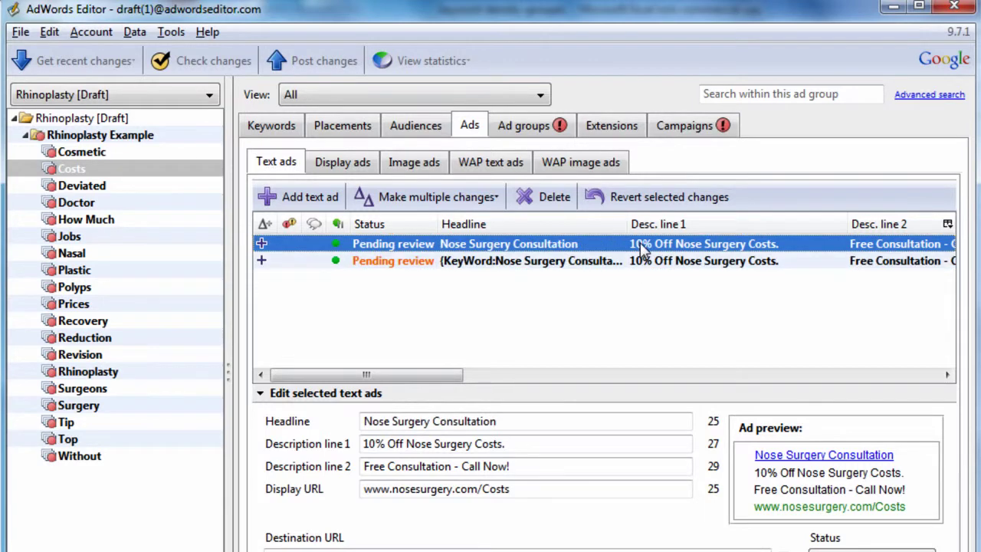
{"action": "left_click", "coordinate": [647, 260]}
{"action": "left_click", "coordinate": [660, 246]}
{"action": "left_click_drag", "start_coordinate": [512, 489], "coordinate": [497, 492]}
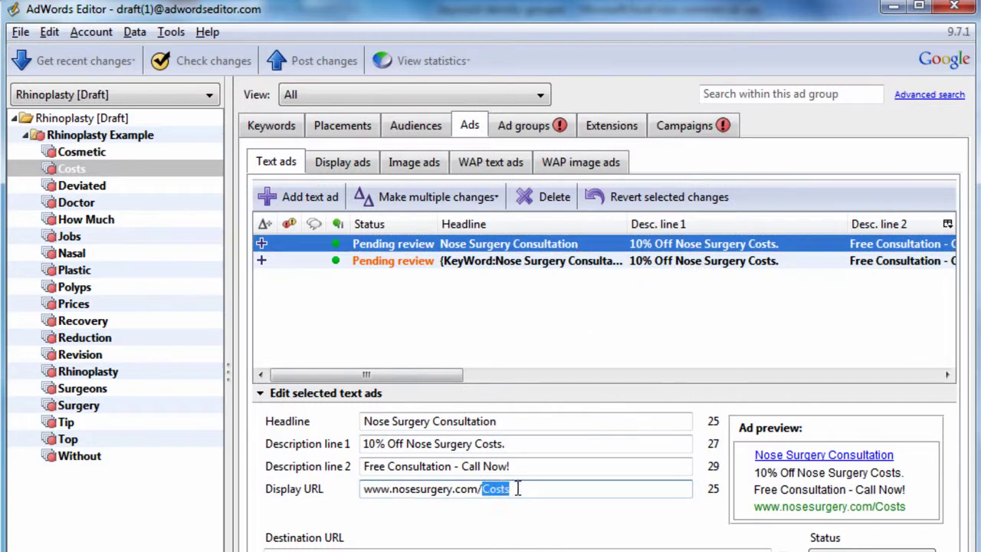
Examine the keyword-insertion headline against the Nose Surgery Consultation ad.
{"action": "left_click", "coordinate": [665, 265]}
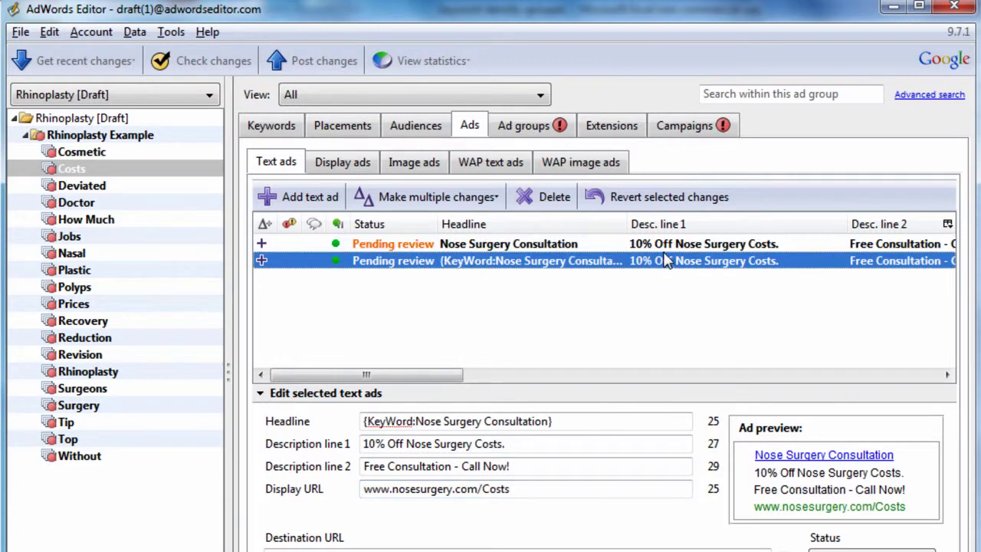
{"action": "left_click", "coordinate": [657, 245]}
{"action": "left_click", "coordinate": [615, 260]}
{"action": "left_click_drag", "start_coordinate": [555, 421], "coordinate": [325, 416]}
{"action": "left_click", "coordinate": [475, 331]}
{"action": "left_click", "coordinate": [557, 246]}
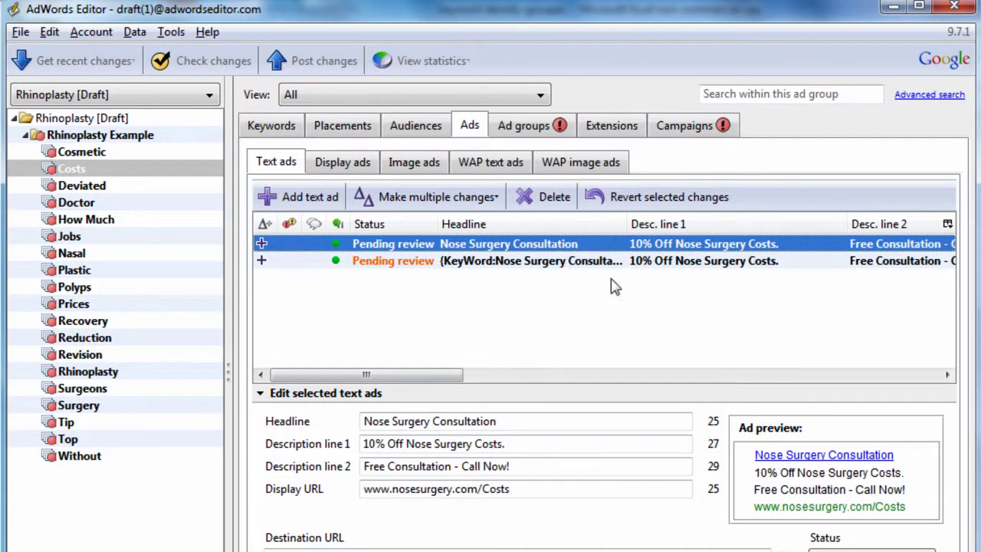
{"action": "left_click", "coordinate": [633, 261]}
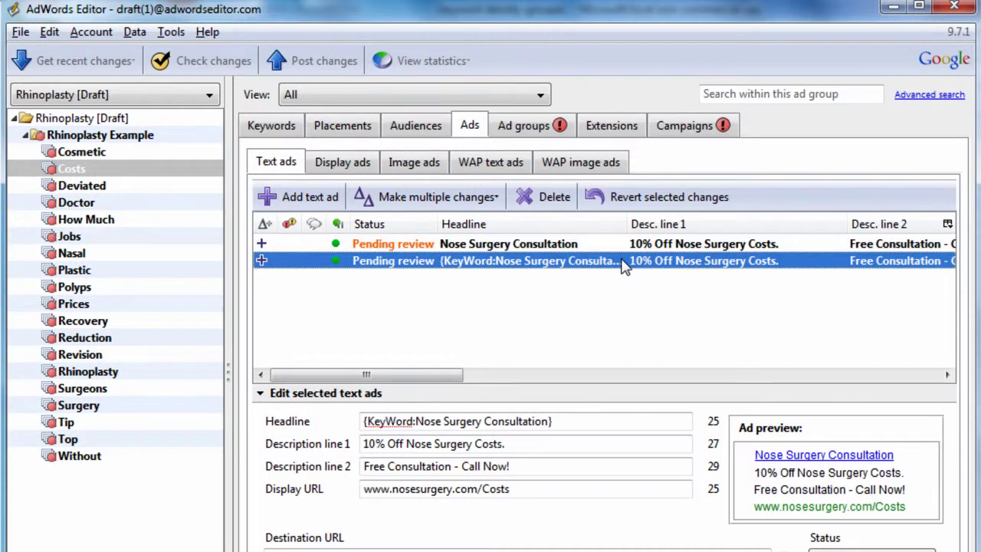
{"action": "left_click", "coordinate": [604, 248]}
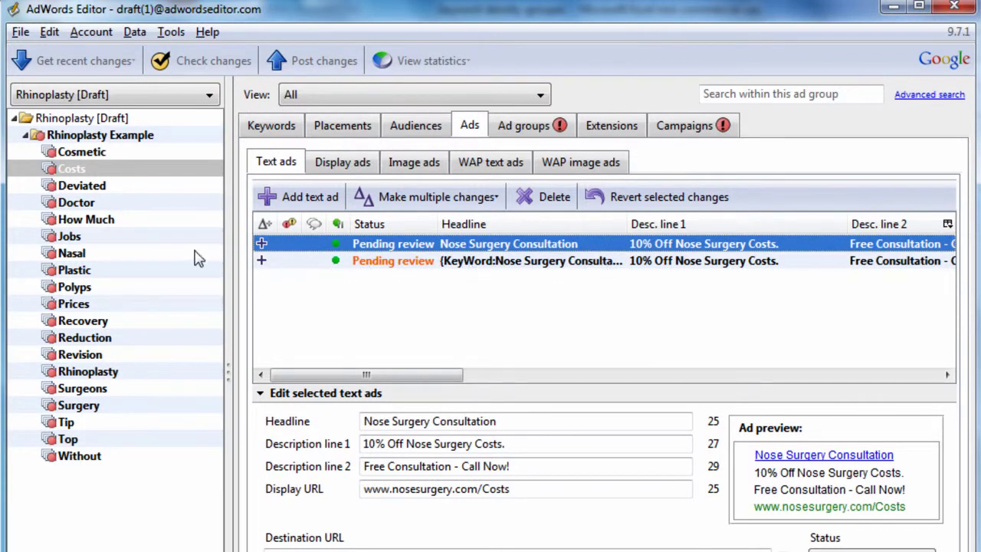
Inspect the Deviated ad group's two ads and its Deviated-Septum display URL path.
{"action": "left_click", "coordinate": [143, 188]}
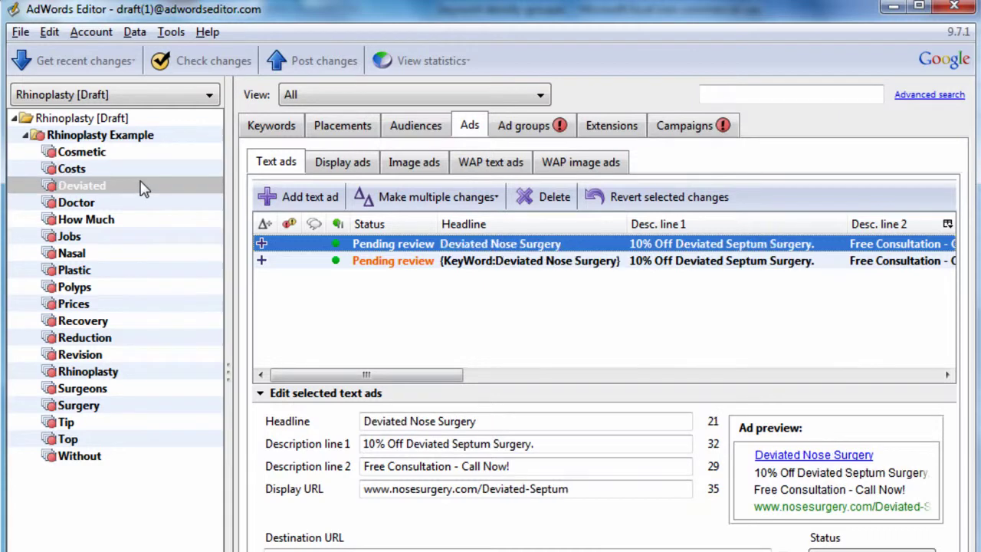
{"action": "left_click", "coordinate": [534, 262]}
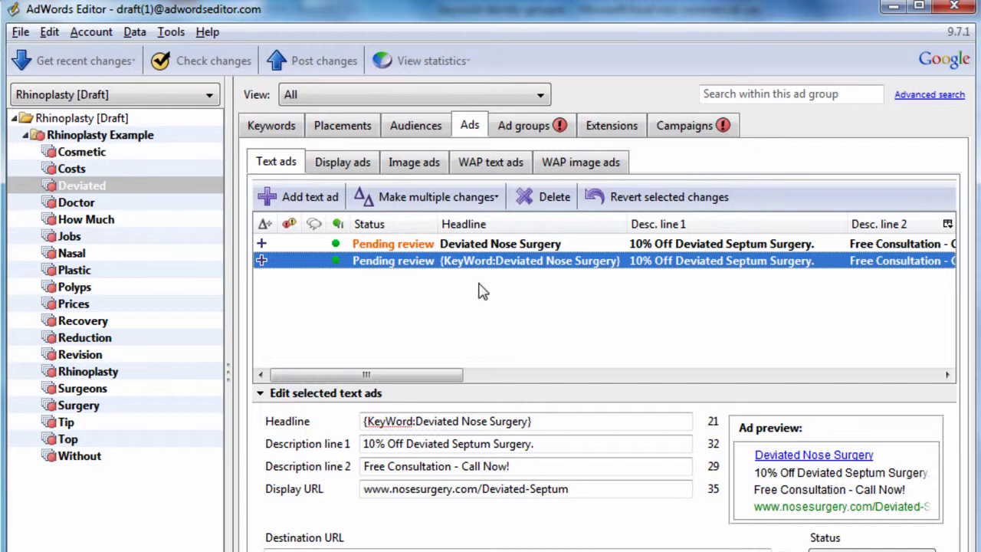
{"action": "left_click", "coordinate": [533, 249]}
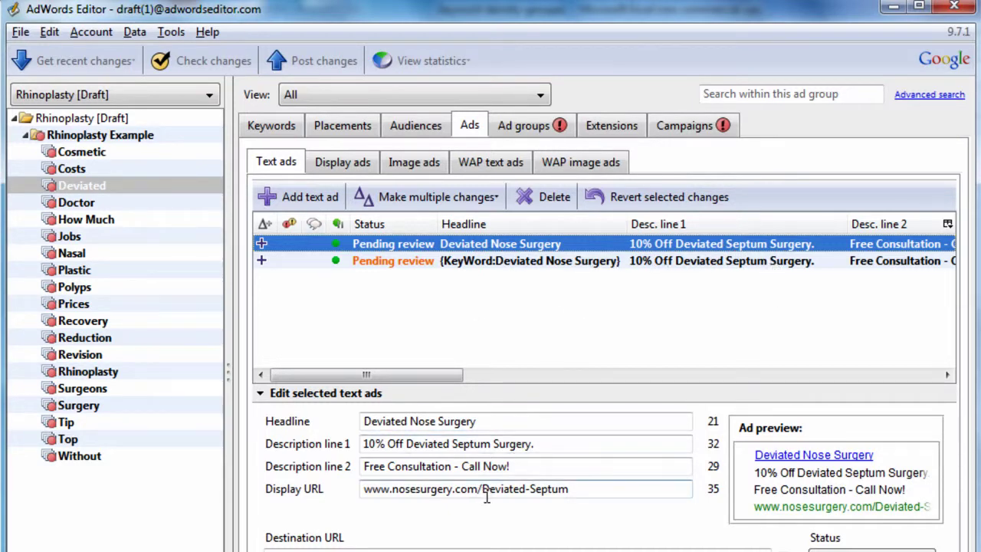
{"action": "left_click_drag", "start_coordinate": [486, 496], "coordinate": [589, 496]}
Review the Doctor ad group's keywords: nose job doctors, best rhinoplasty doctors, nose doctor, rhinoplasty doctor.
{"action": "left_click", "coordinate": [141, 203]}
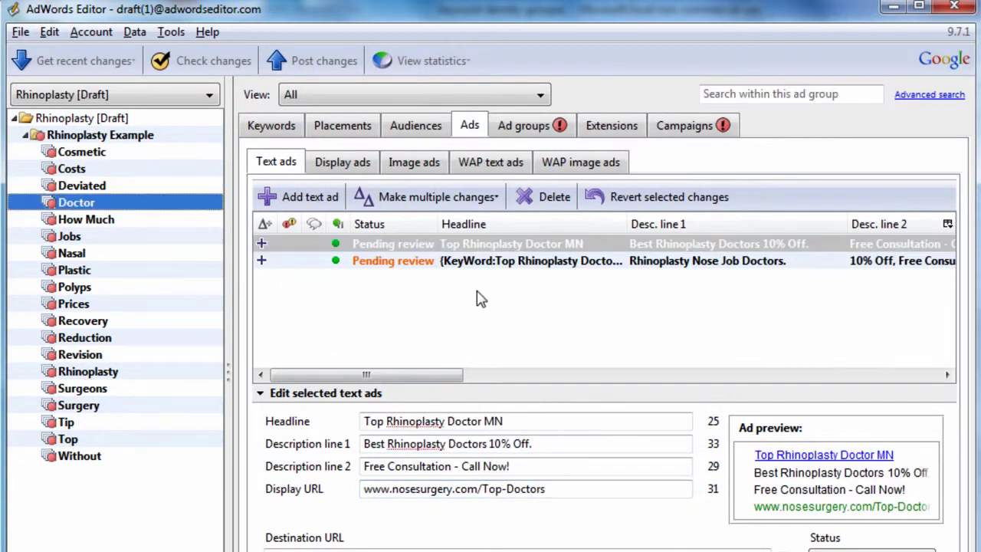
{"action": "left_click", "coordinate": [271, 125]}
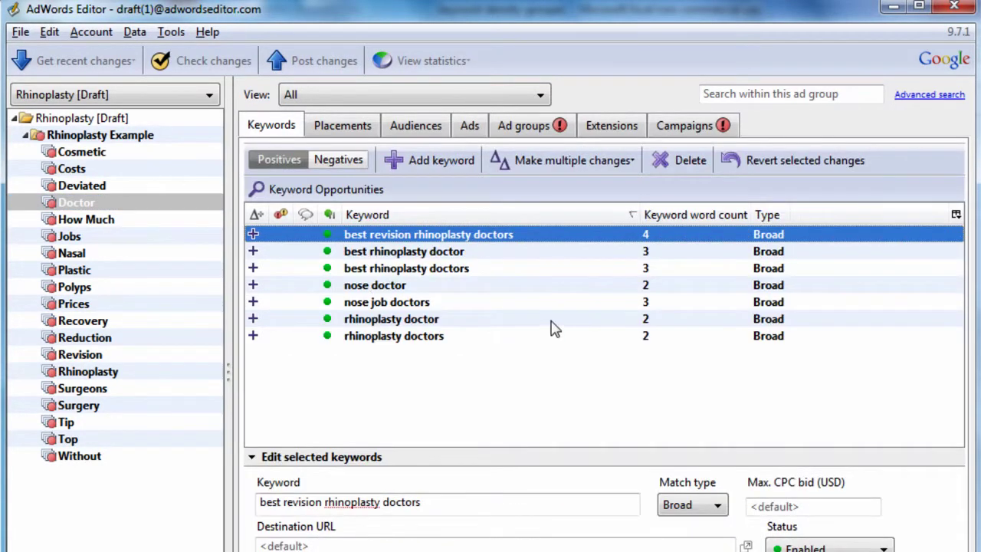
{"action": "left_click", "coordinate": [535, 301]}
{"action": "left_click", "coordinate": [480, 274]}
{"action": "left_click", "coordinate": [465, 291]}
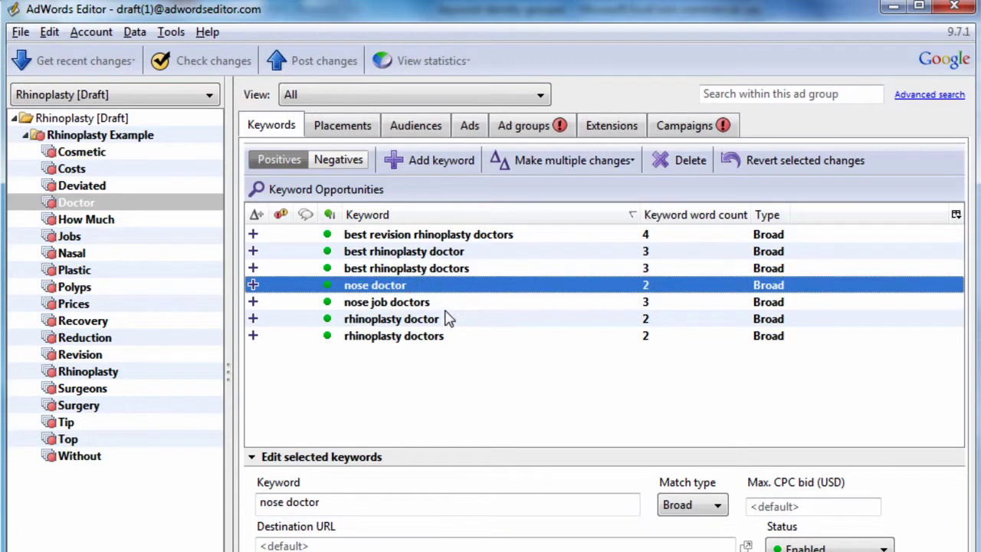
{"action": "left_click", "coordinate": [442, 321]}
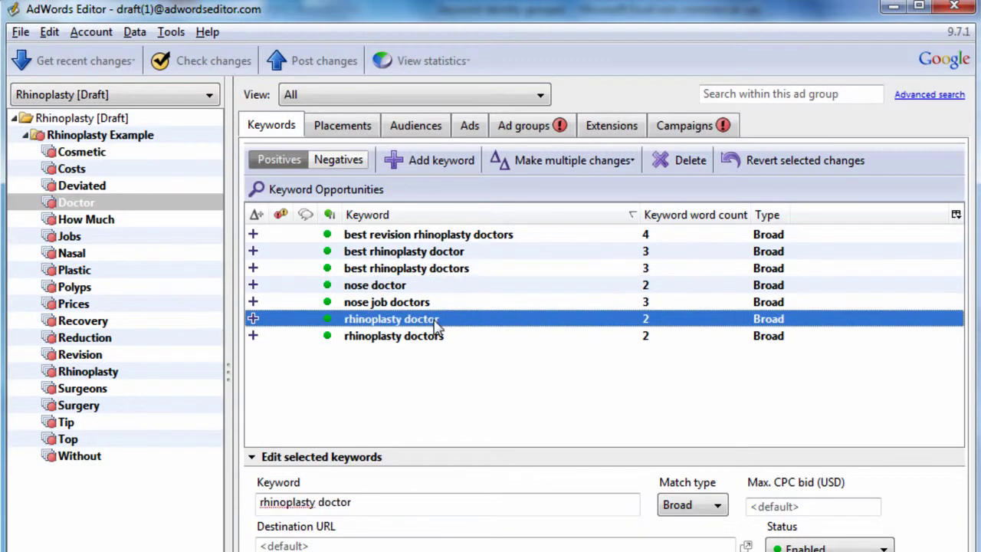
Inspect the Doctor ads, including the Top Rhinoplasty Doctor MN headline and descriptions.
{"action": "left_click", "coordinate": [469, 126]}
{"action": "left_click", "coordinate": [549, 265]}
{"action": "left_click", "coordinate": [539, 245]}
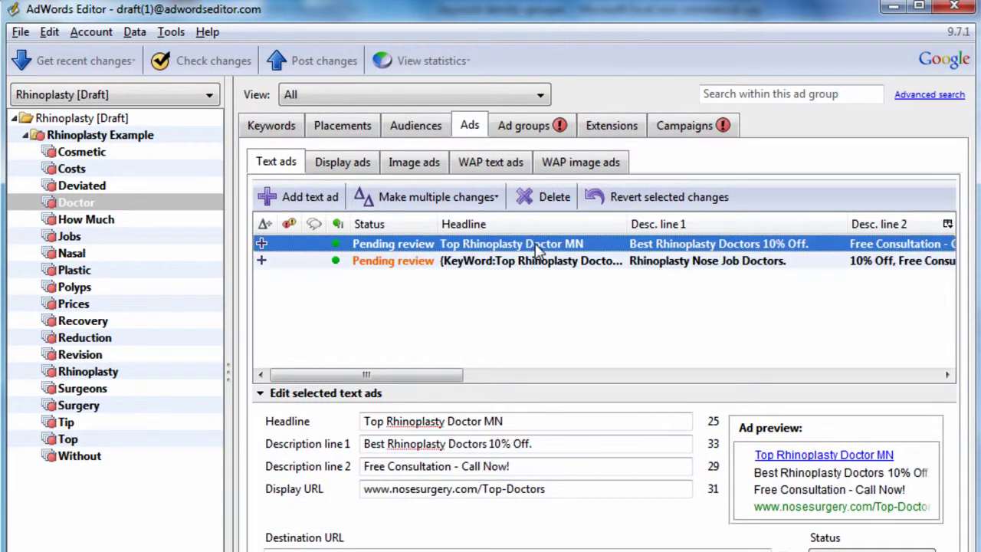
{"action": "left_click", "coordinate": [503, 420]}
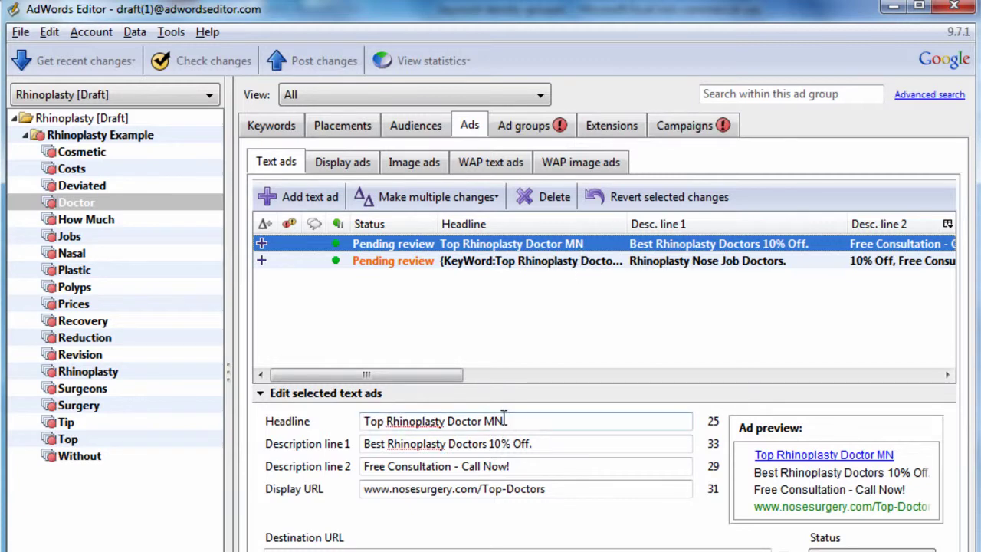
{"action": "left_click_drag", "start_coordinate": [503, 421], "coordinate": [496, 419]}
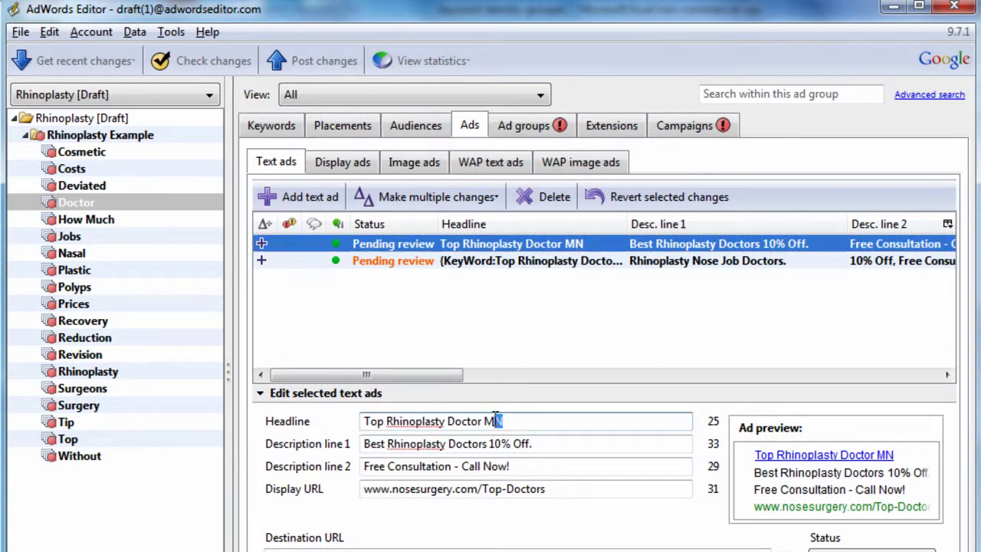
{"action": "left_click", "coordinate": [654, 263]}
{"action": "left_click", "coordinate": [681, 247]}
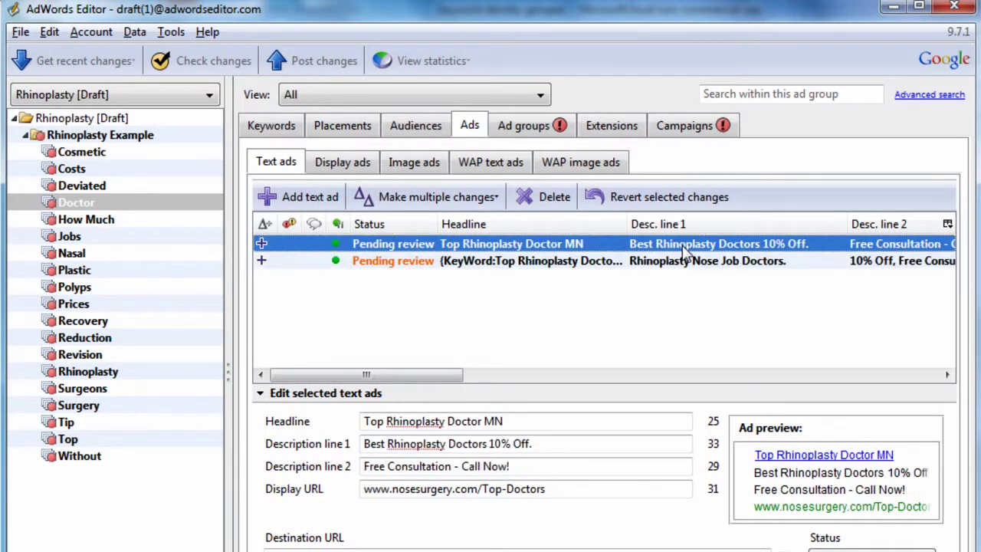
{"action": "left_click", "coordinate": [733, 266]}
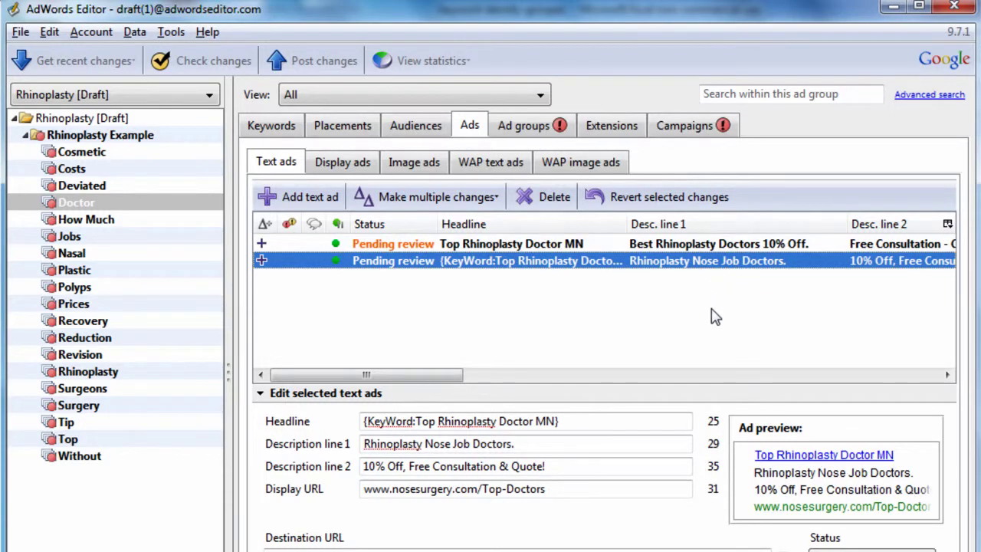
{"action": "left_click", "coordinate": [411, 467]}
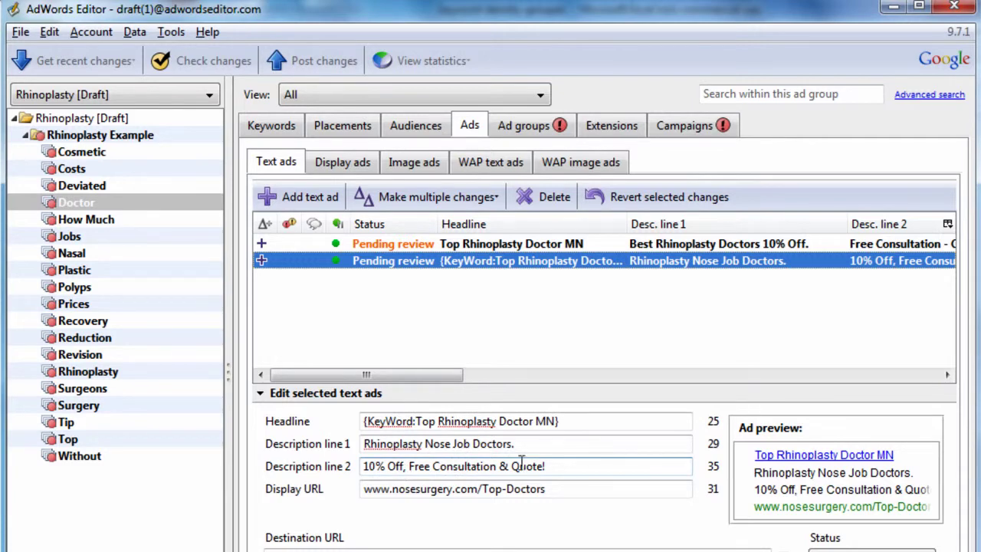
{"action": "left_click", "coordinate": [141, 219]}
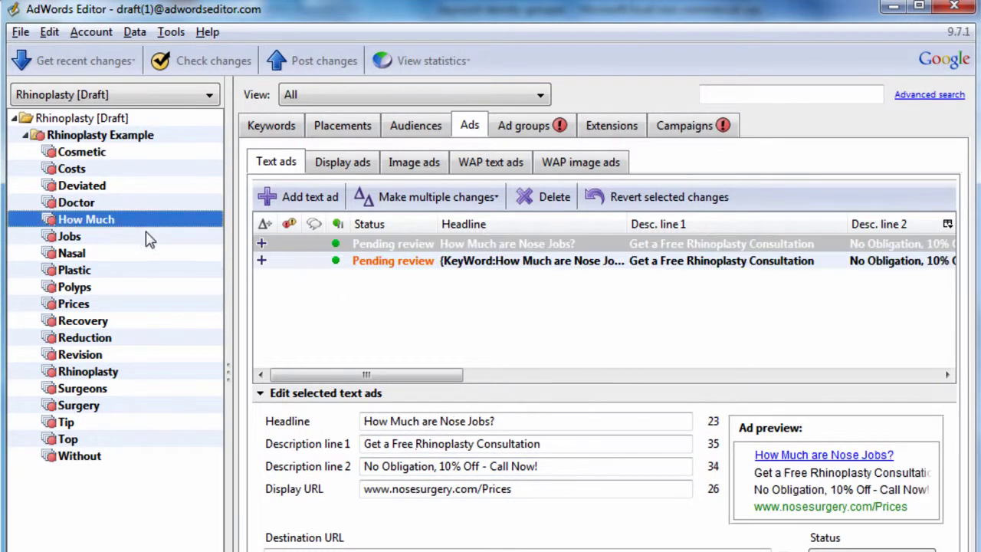
{"action": "left_click", "coordinate": [508, 257]}
{"action": "left_click", "coordinate": [513, 245]}
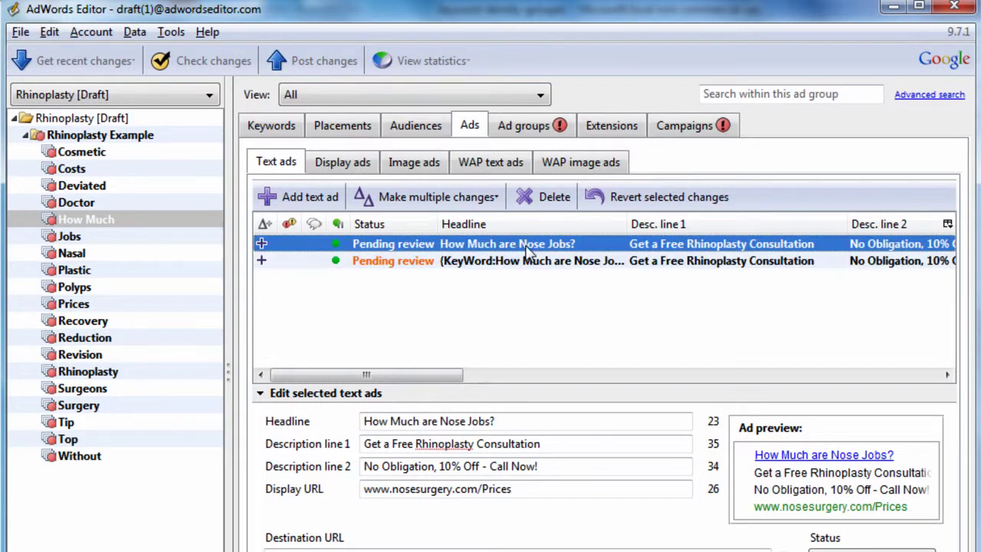
{"action": "left_click_drag", "start_coordinate": [503, 422], "coordinate": [336, 422]}
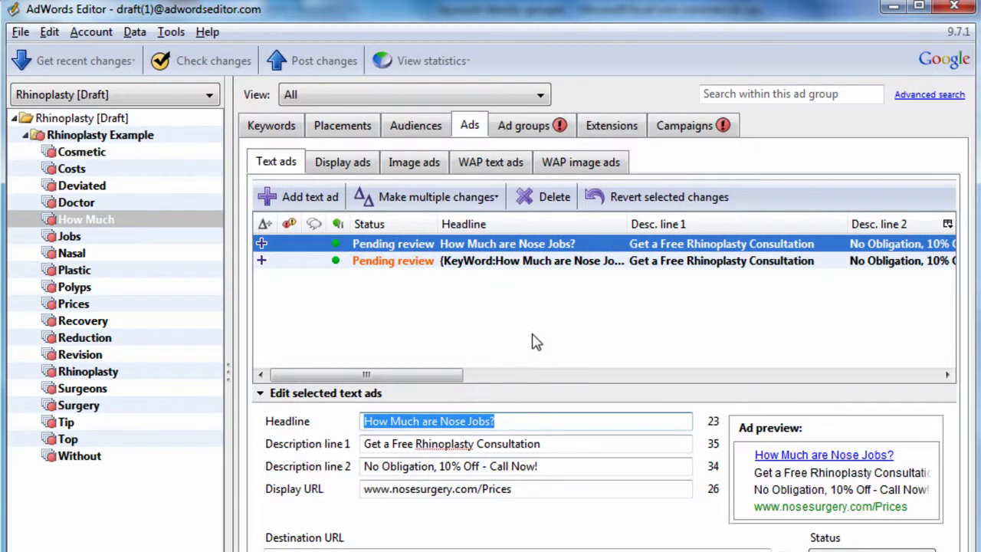
{"action": "left_click_drag", "start_coordinate": [365, 446], "coordinate": [520, 449]}
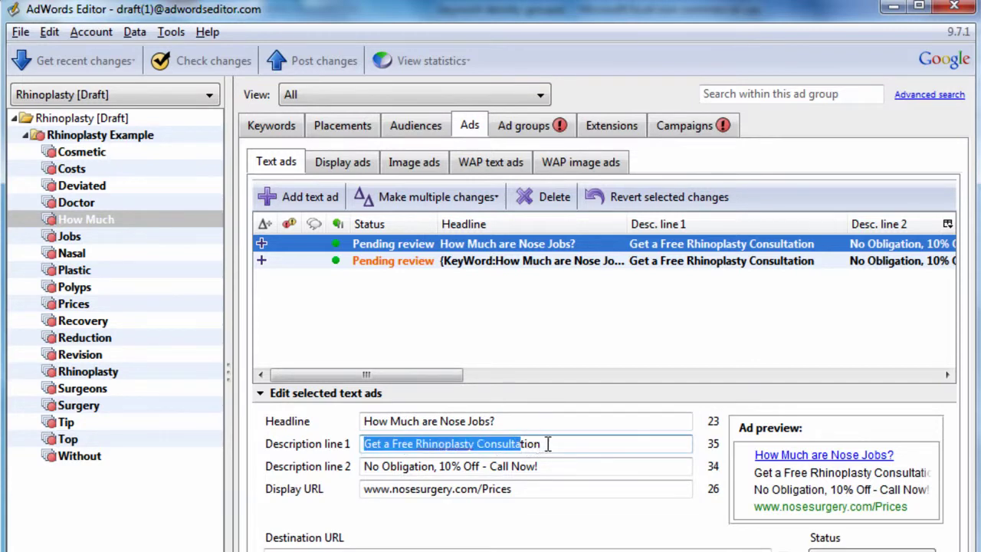
{"action": "left_click", "coordinate": [549, 444]}
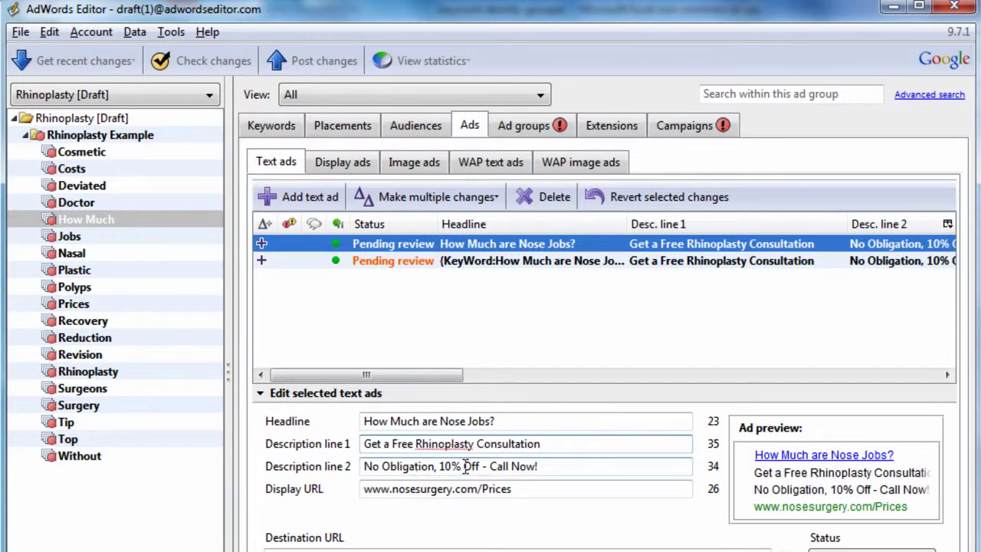
{"action": "left_click", "coordinate": [726, 261]}
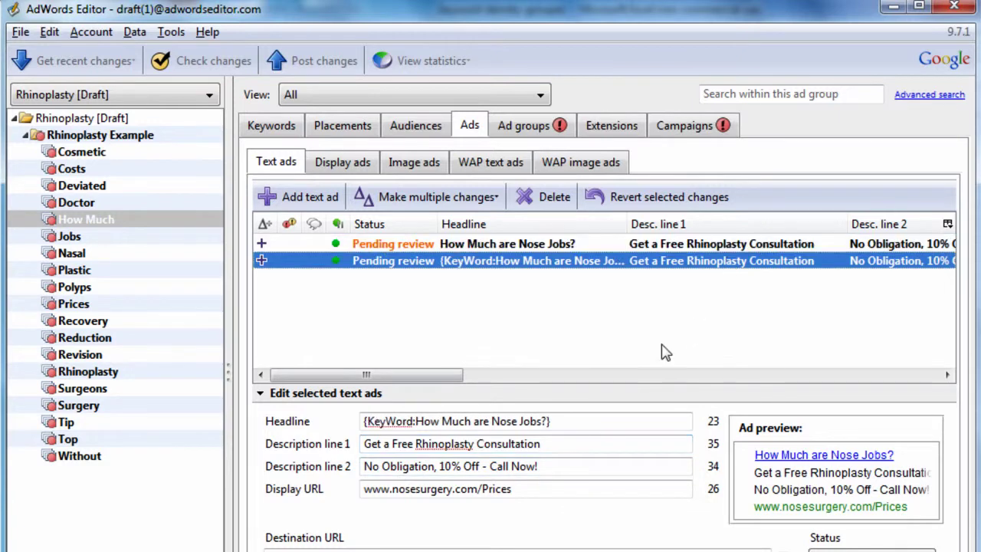
{"action": "left_click_drag", "start_coordinate": [540, 466], "coordinate": [379, 466]}
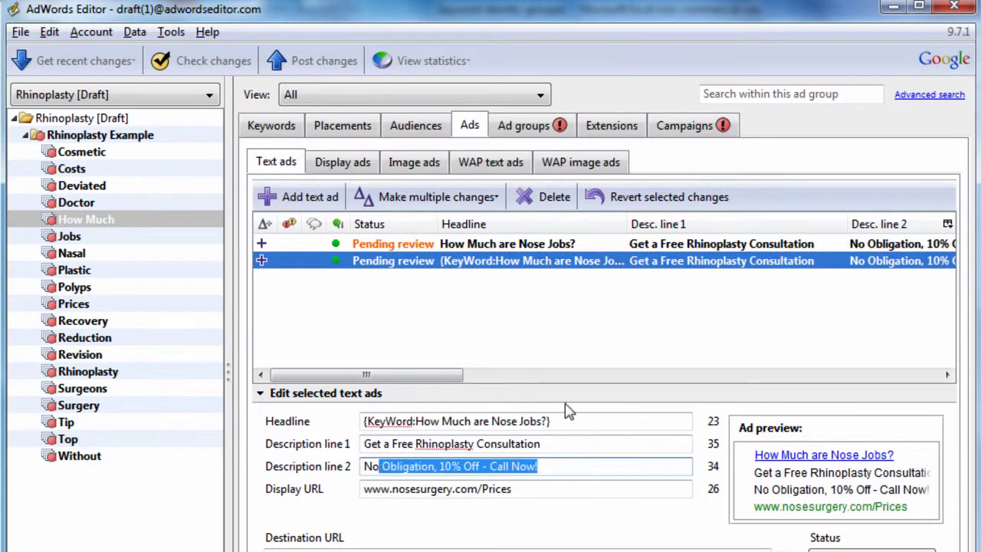
{"action": "left_click", "coordinate": [646, 320]}
{"action": "left_click_drag", "start_coordinate": [521, 489], "coordinate": [489, 490]}
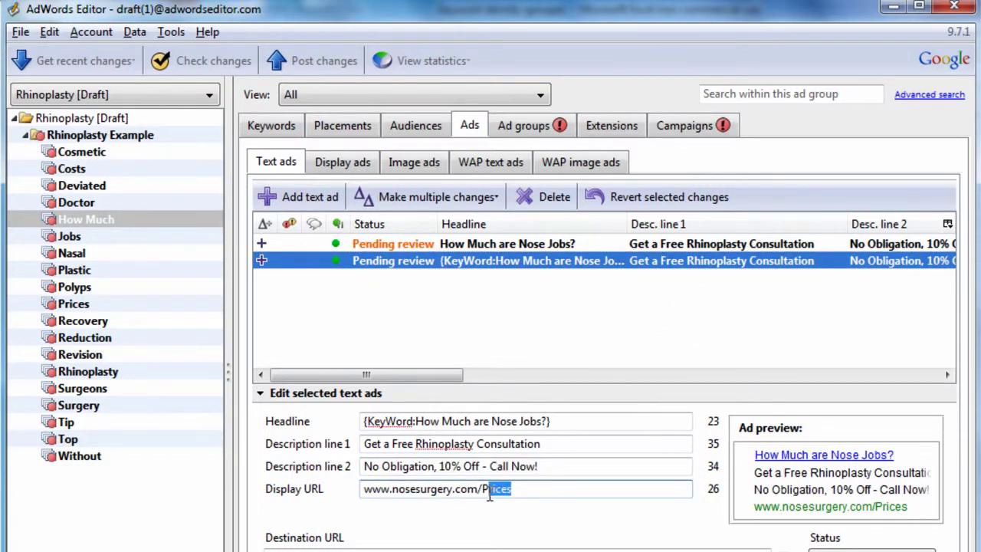
{"action": "left_click", "coordinate": [479, 314]}
Compare the Jobs ad group's plain and keyword-insertion Nose Job Consultation ads.
{"action": "left_click", "coordinate": [86, 236]}
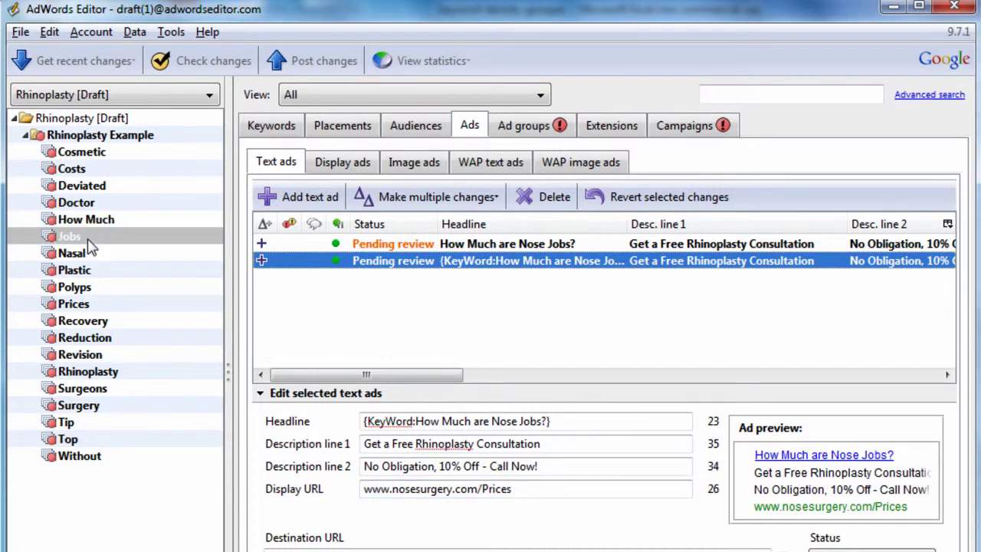
{"action": "left_click", "coordinate": [443, 267]}
{"action": "left_click", "coordinate": [474, 250]}
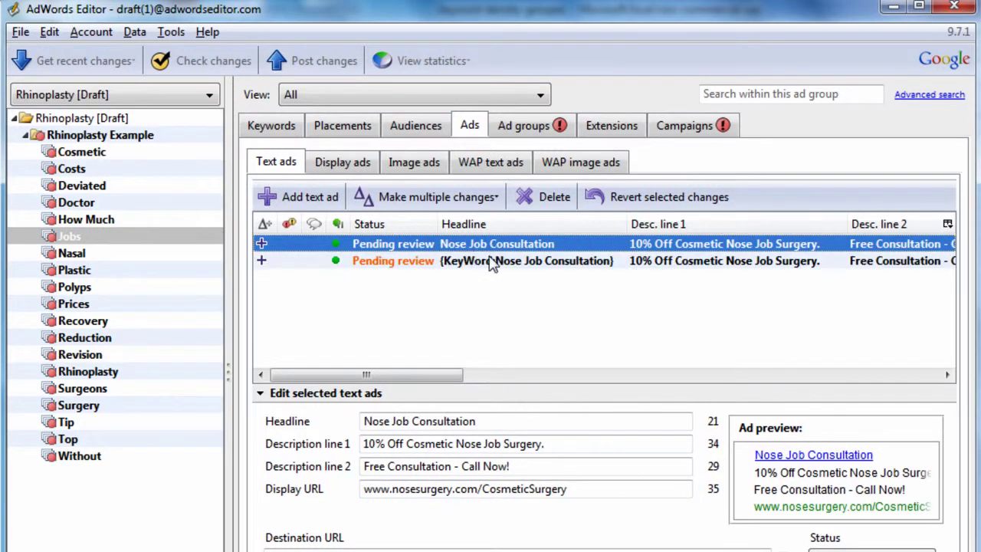
{"action": "left_click", "coordinate": [674, 263]}
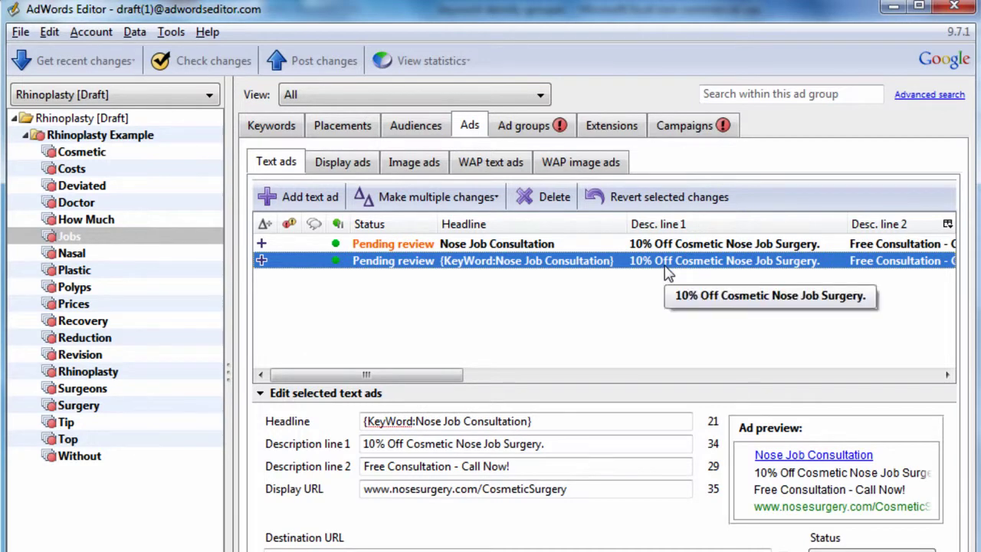
{"action": "left_click", "coordinate": [583, 250]}
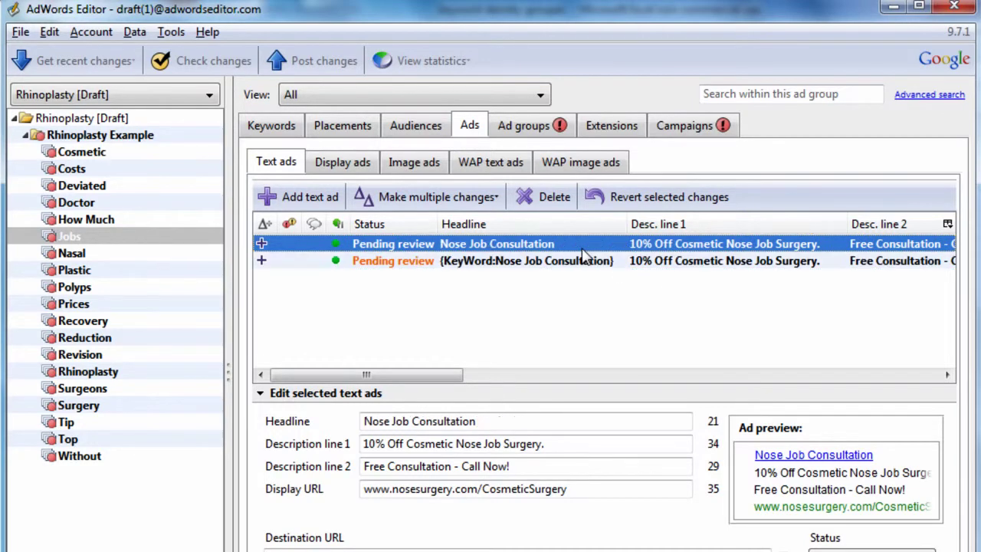
{"action": "left_click", "coordinate": [522, 264]}
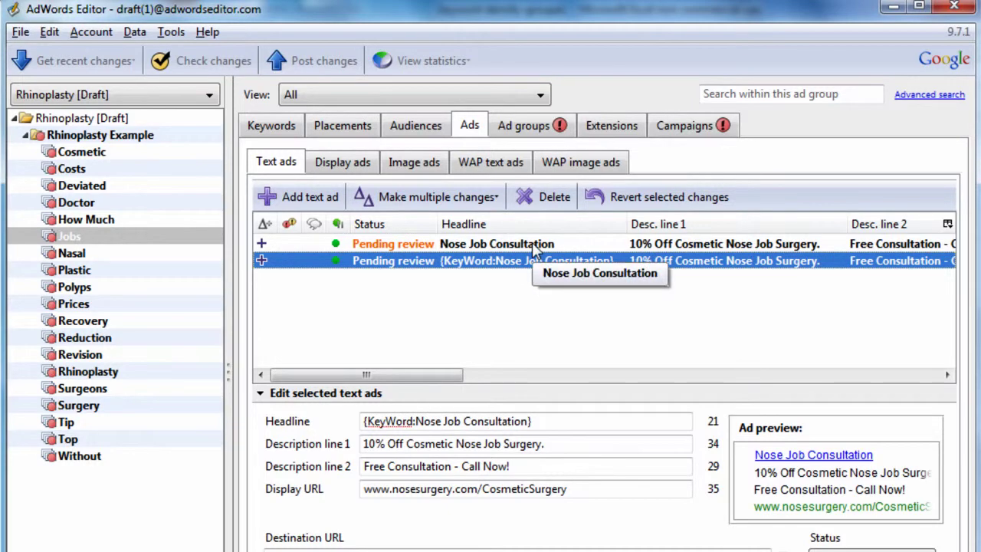
{"action": "left_click", "coordinate": [534, 247]}
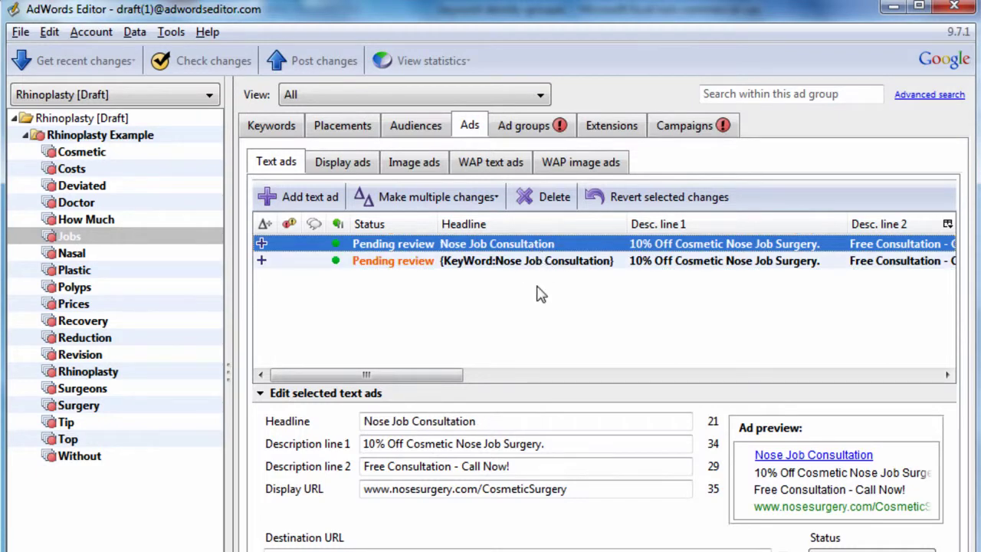
{"action": "left_click", "coordinate": [556, 262]}
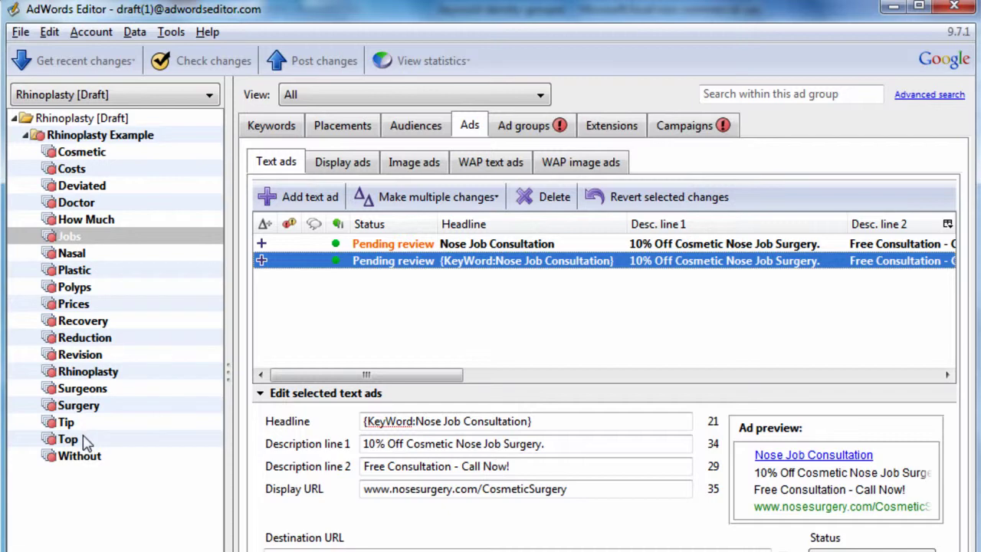
{"action": "left_click", "coordinate": [512, 247]}
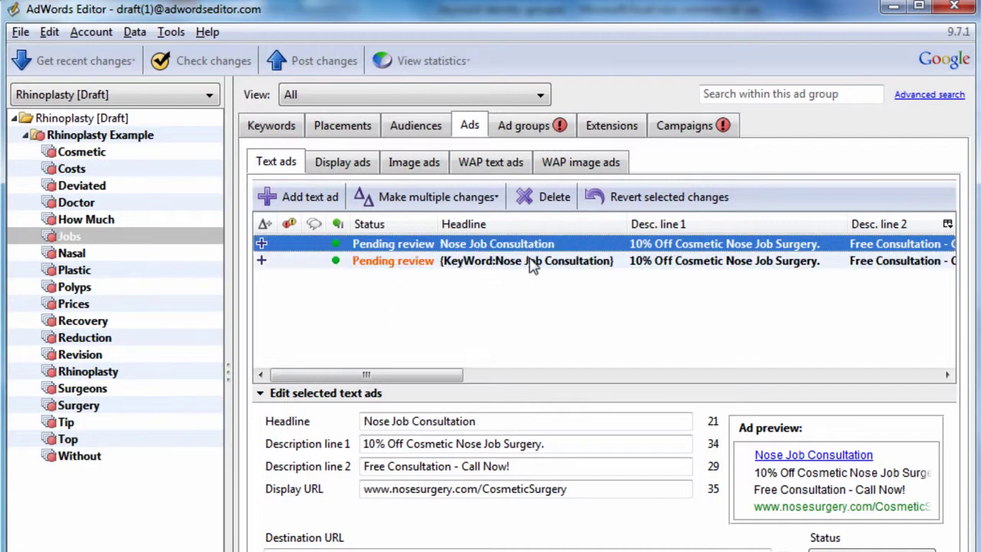
{"action": "left_click", "coordinate": [532, 263]}
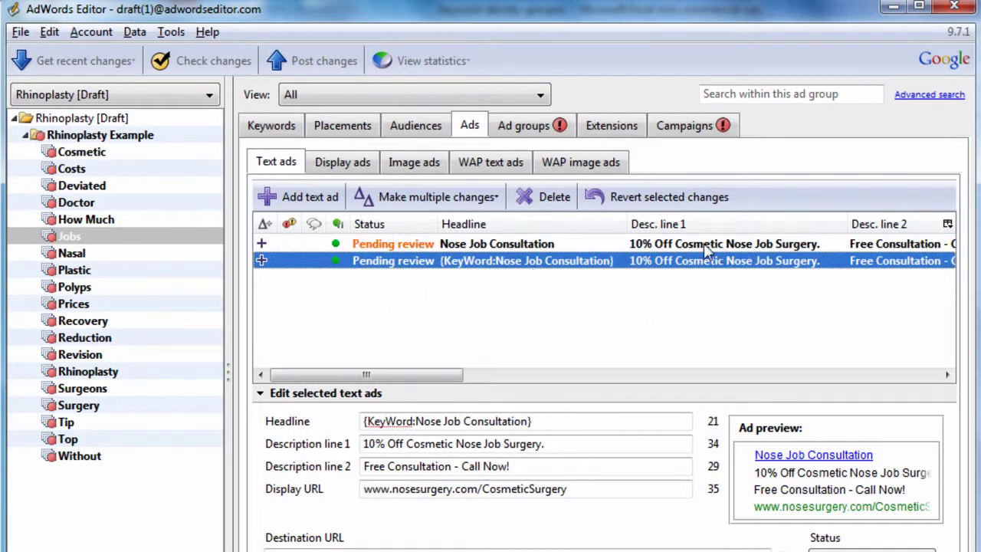
{"action": "left_click", "coordinate": [652, 249]}
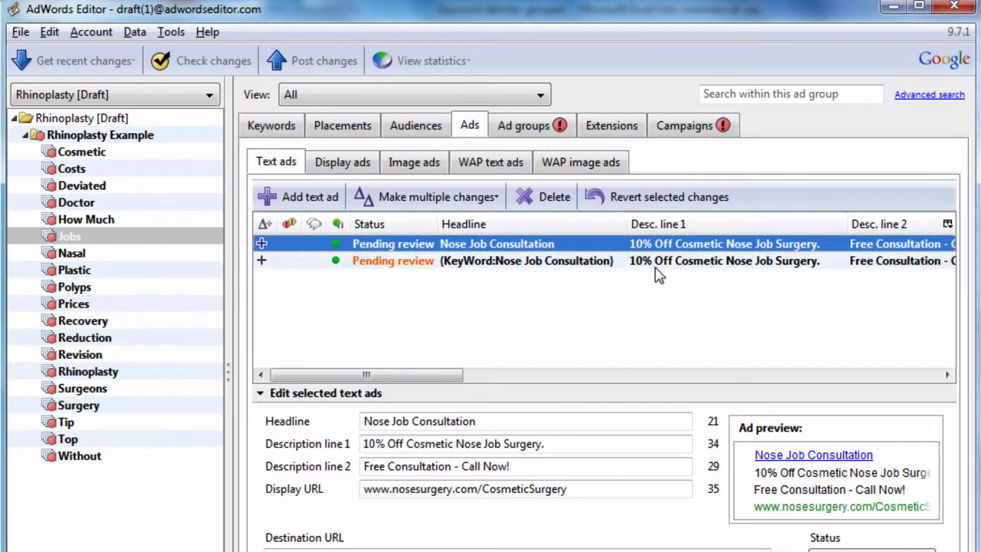
{"action": "left_click", "coordinate": [657, 264]}
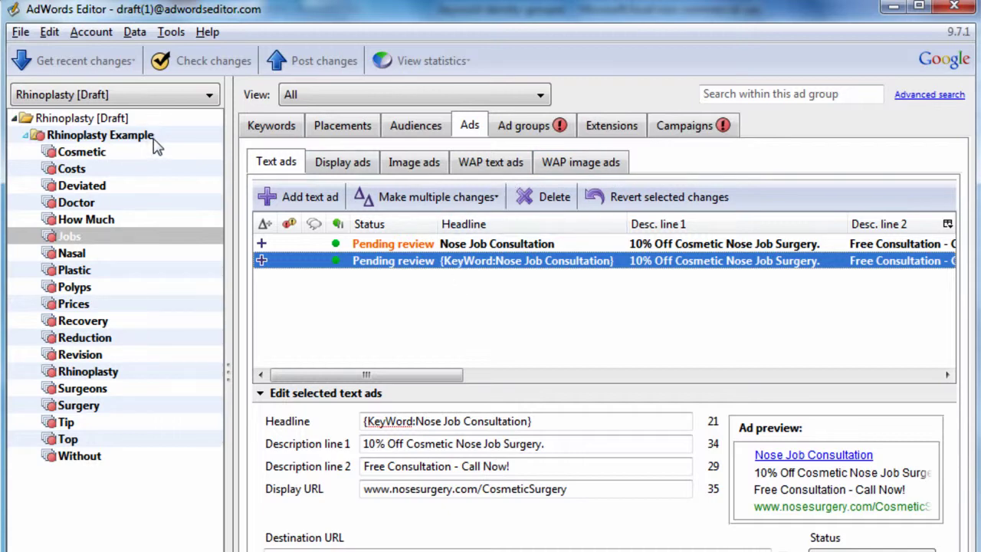
Select all Rhinoplasty Example ad groups and enter 5 as their default max. CPC bid.
{"action": "left_click", "coordinate": [493, 129]}
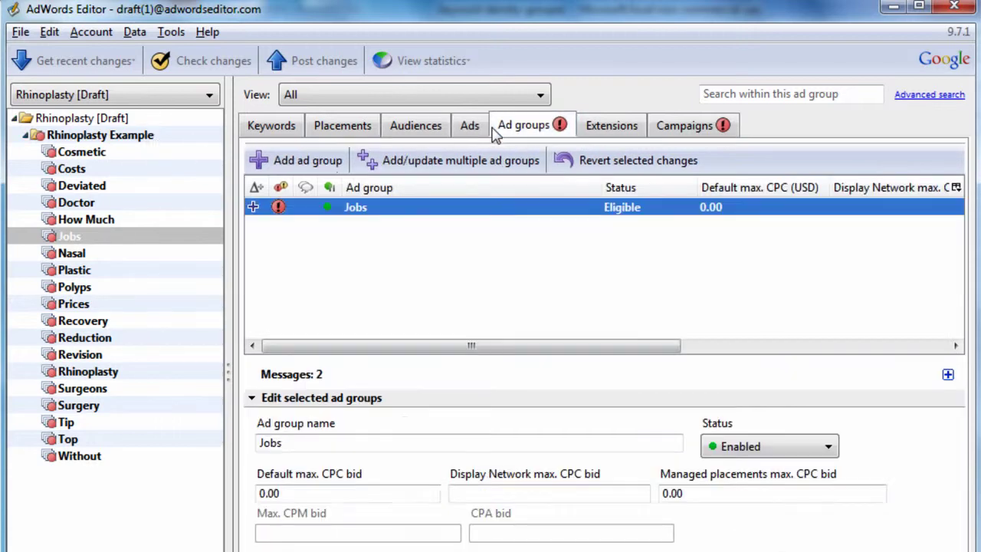
{"action": "left_click", "coordinate": [92, 136]}
{"action": "left_click", "coordinate": [376, 291]}
{"action": "key", "text": "ctrl+a"}
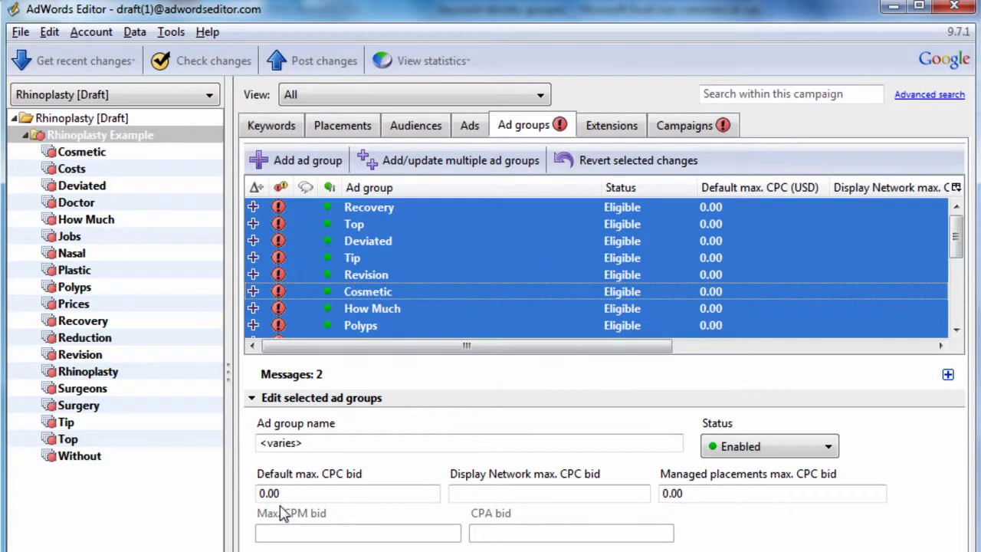
{"action": "left_click", "coordinate": [280, 500]}
{"action": "type", "text": "5"}
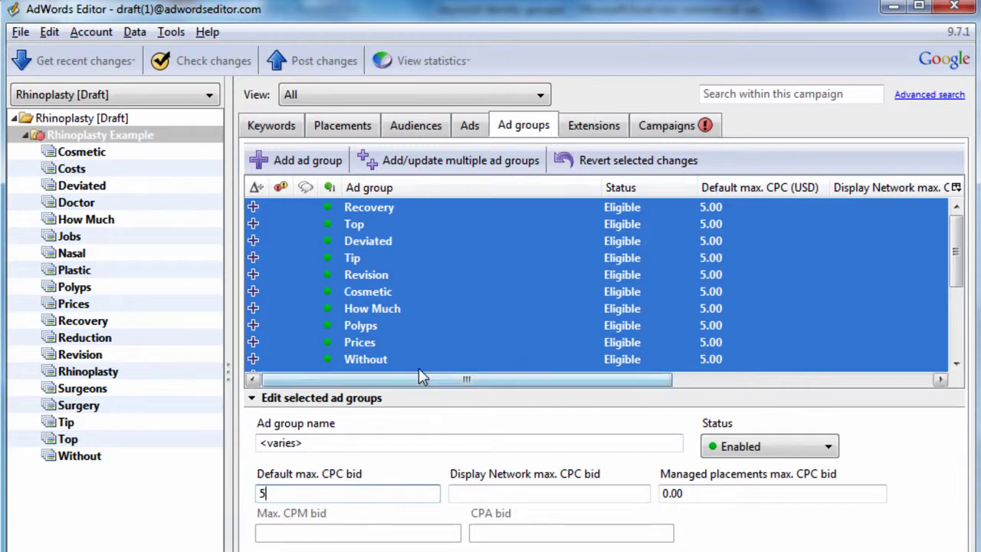
Set the campaign's daily budget to 30.00 USD and check an ad group's new bid.
{"action": "left_click", "coordinate": [677, 130]}
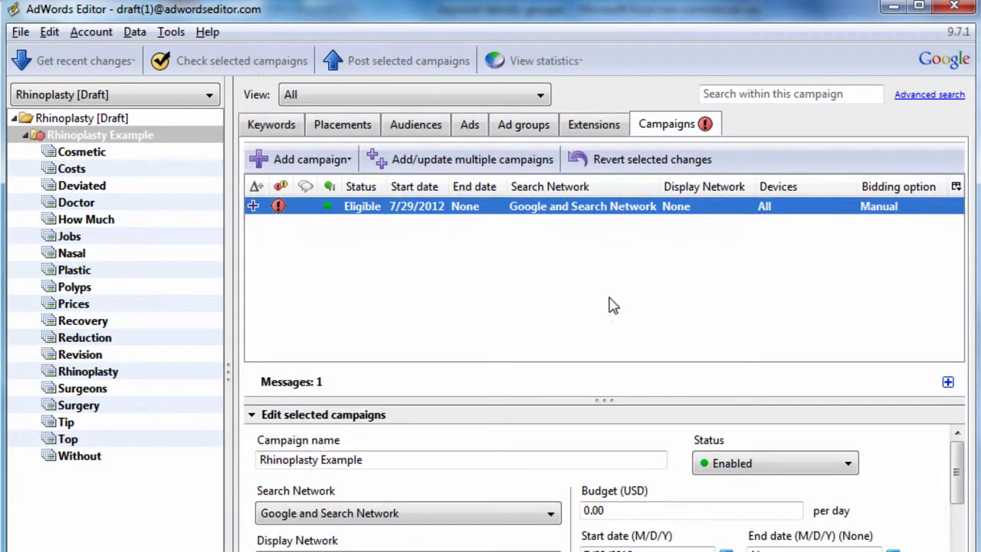
{"action": "left_click", "coordinate": [653, 507]}
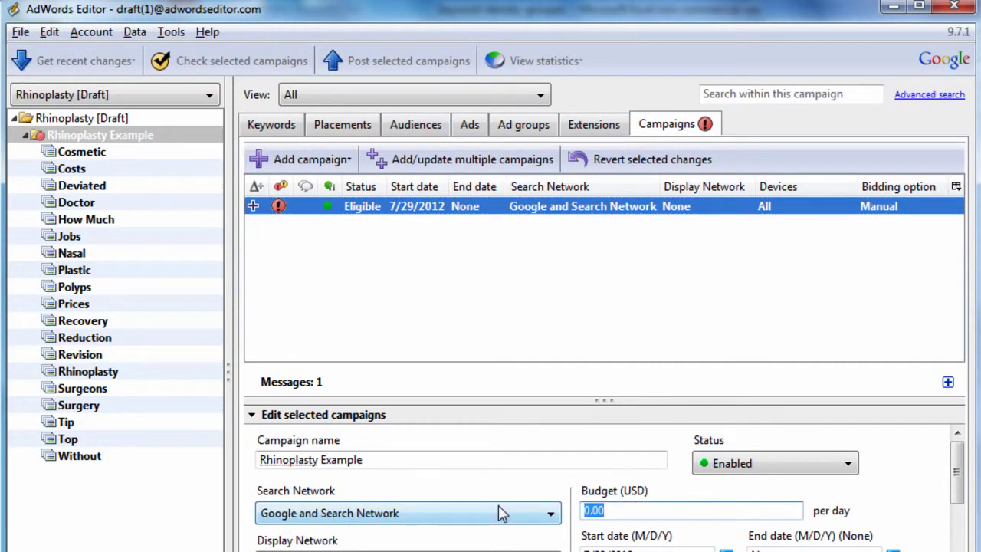
{"action": "type", "text": "30"}
{"action": "left_click", "coordinate": [553, 391]}
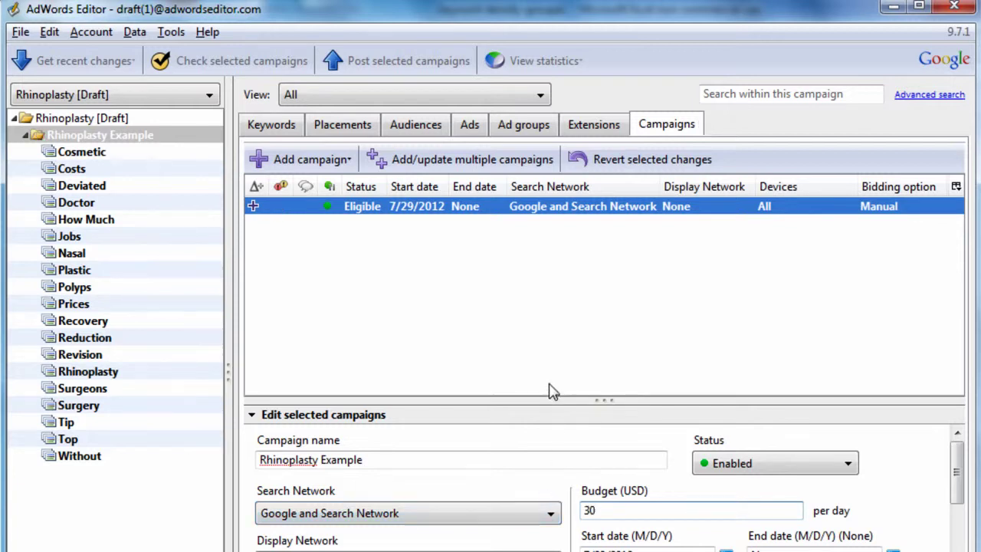
{"action": "left_click", "coordinate": [125, 144]}
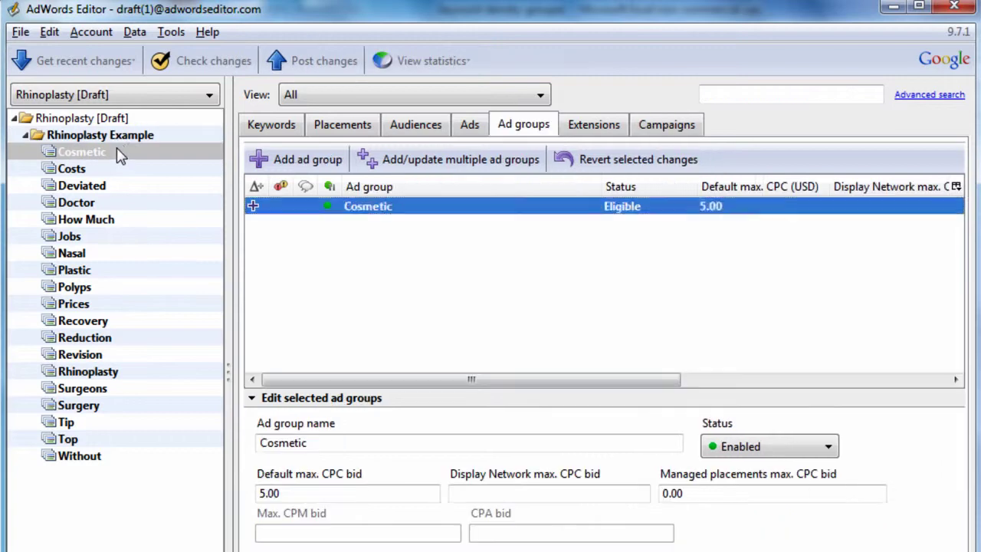
{"action": "left_click", "coordinate": [667, 127]}
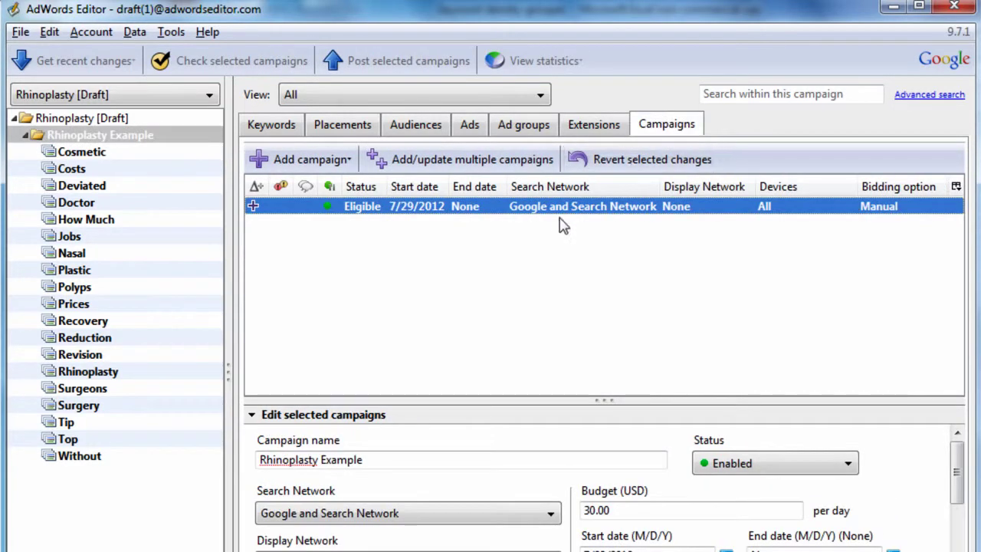
Copy the campaign, then open account management and cancel adding a new account.
{"action": "right_click", "coordinate": [506, 213]}
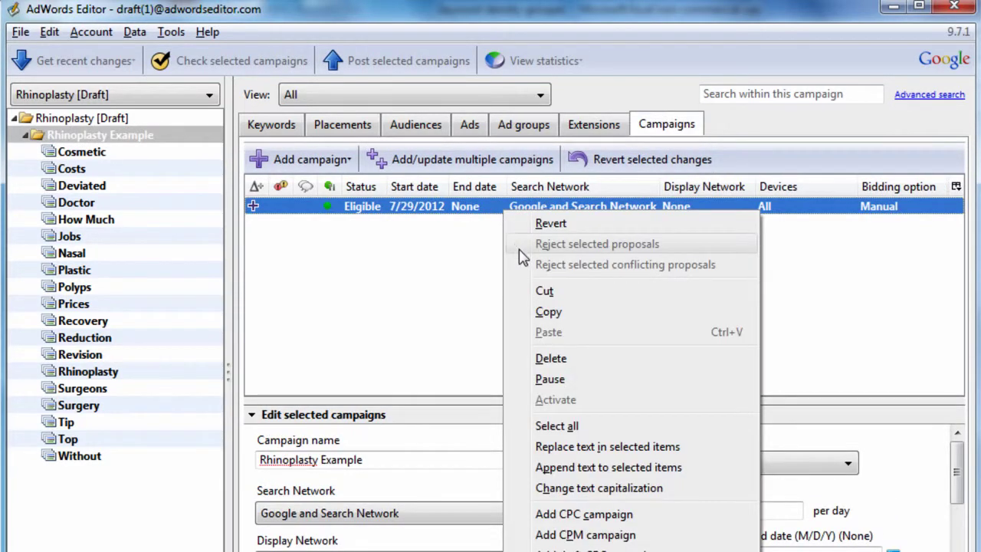
{"action": "left_click", "coordinate": [532, 313]}
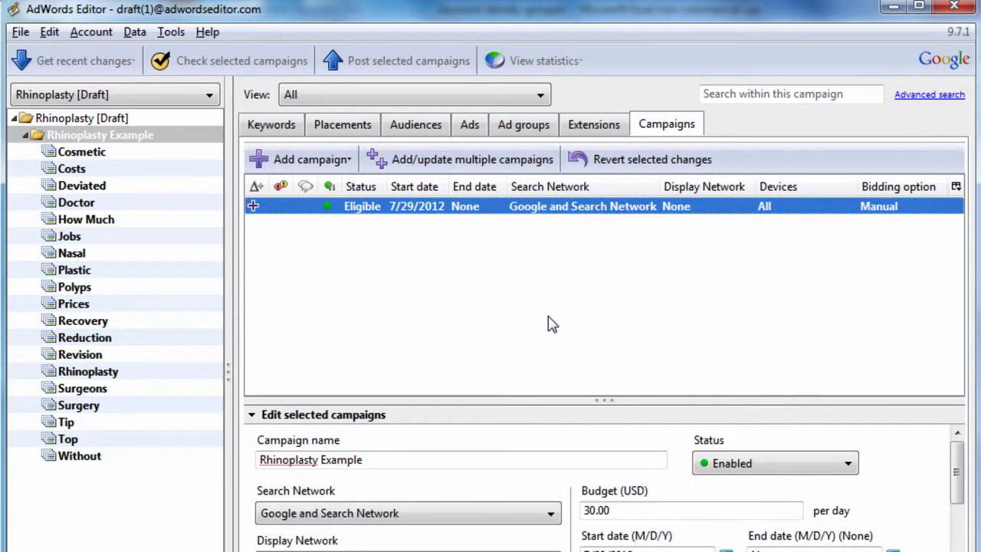
{"action": "left_click", "coordinate": [22, 35]}
{"action": "left_click", "coordinate": [46, 56]}
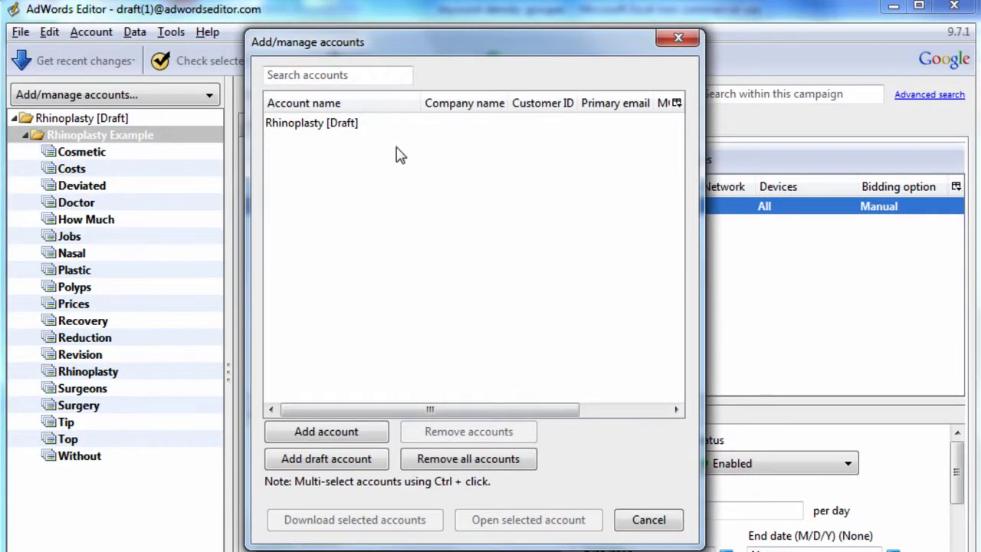
{"action": "left_click", "coordinate": [331, 432]}
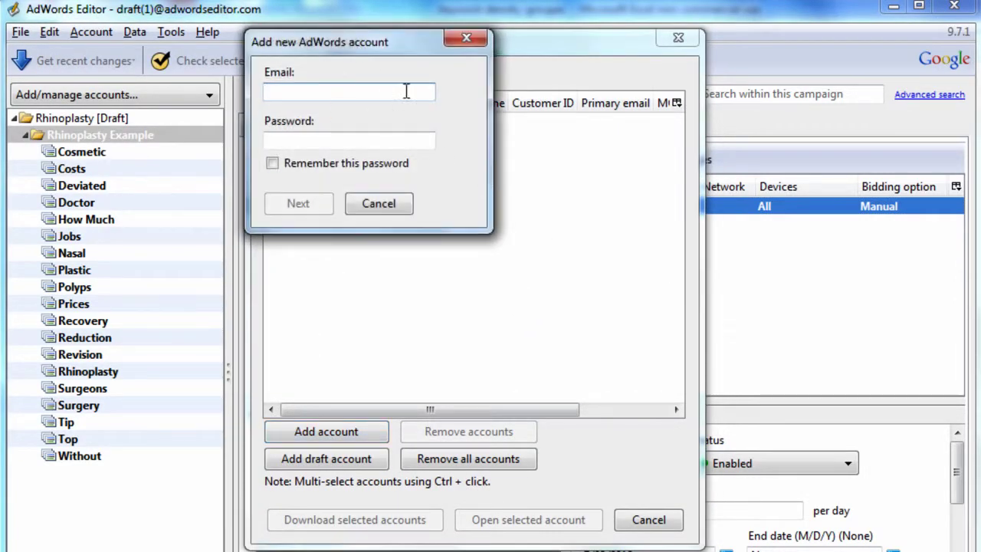
{"action": "left_click", "coordinate": [388, 212]}
{"action": "left_click", "coordinate": [648, 519]}
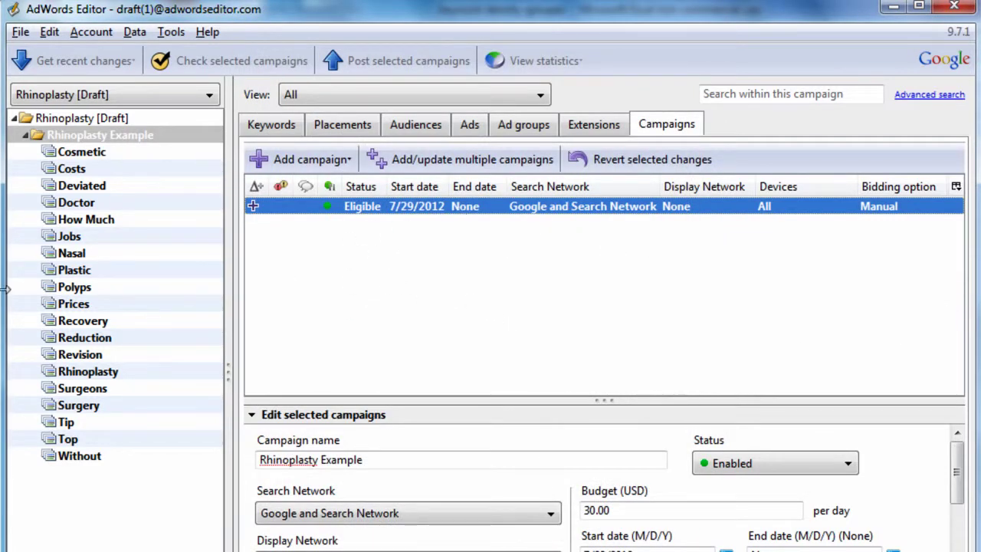
Set the campaign's ad rotation to 'Rotate: Show ads more evenly'.
{"action": "left_click_drag", "start_coordinate": [692, 399], "coordinate": [685, 267]}
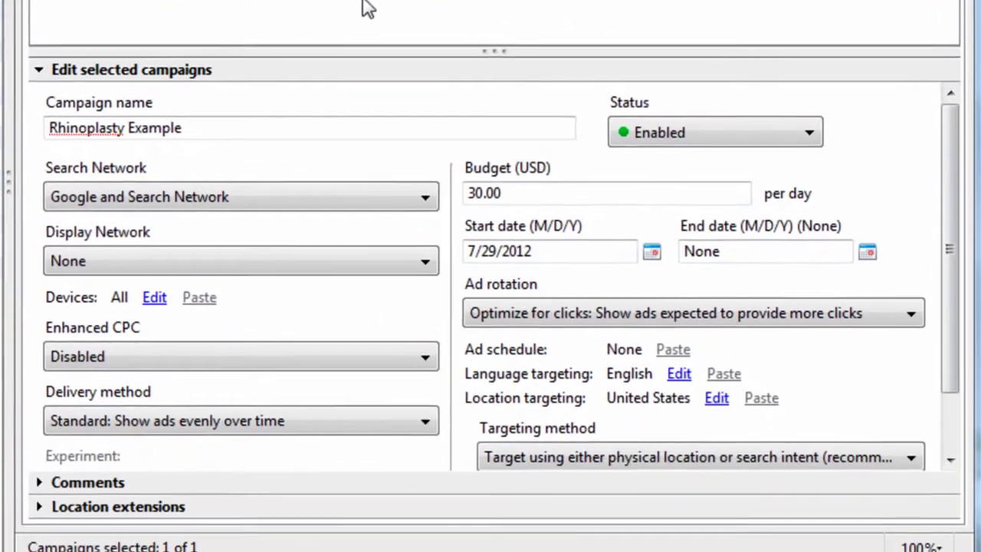
{"action": "left_click", "coordinate": [533, 322]}
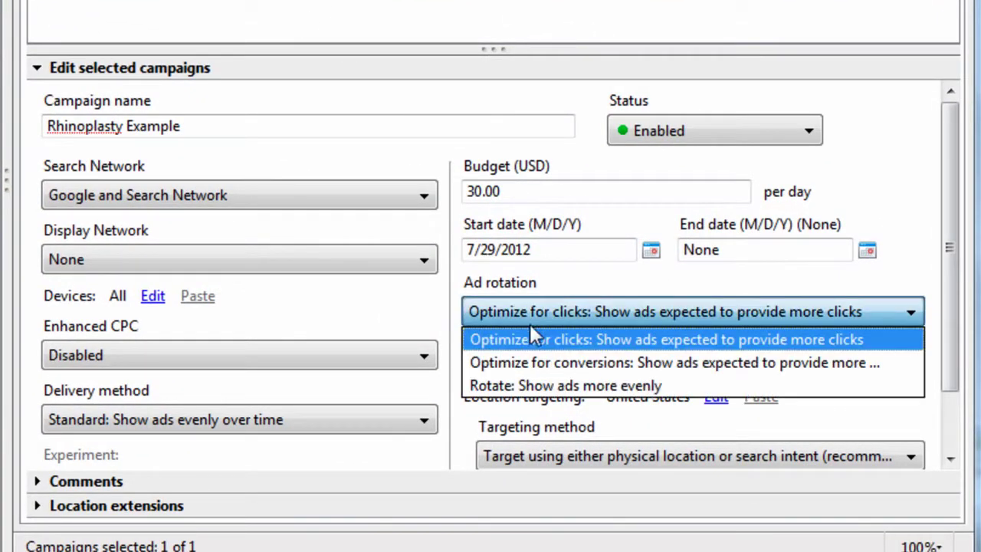
{"action": "left_click", "coordinate": [539, 387]}
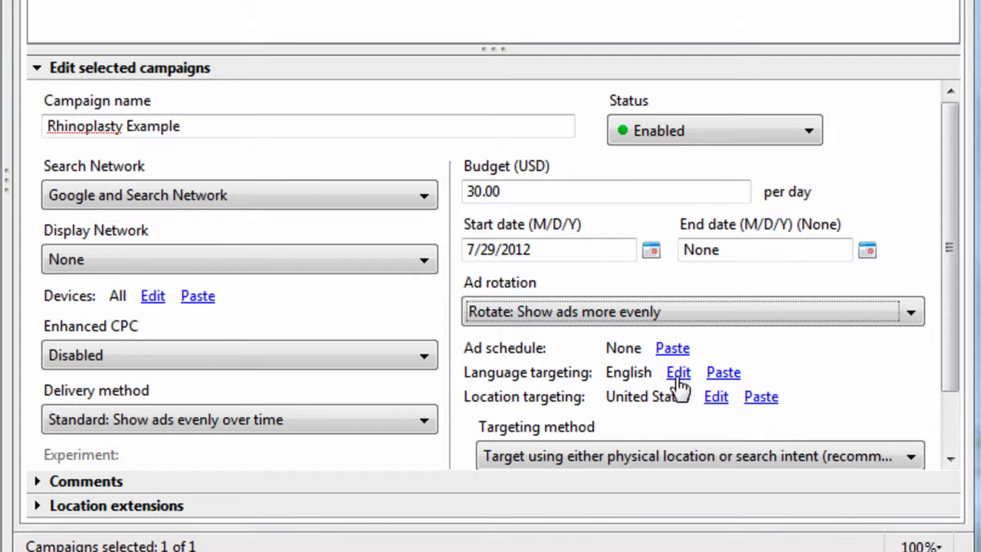
Keep Standard delivery and bring up the Devices targeting settings.
{"action": "left_click_drag", "start_coordinate": [749, 46], "coordinate": [749, 7]}
{"action": "left_click_drag", "start_coordinate": [941, 325], "coordinate": [918, 384]}
{"action": "left_click", "coordinate": [128, 345]}
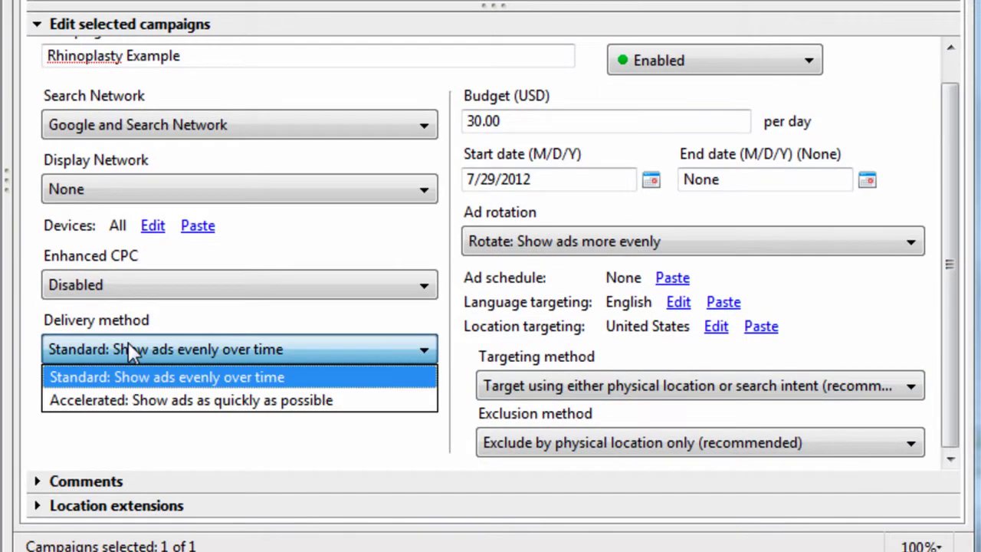
{"action": "left_click", "coordinate": [128, 345]}
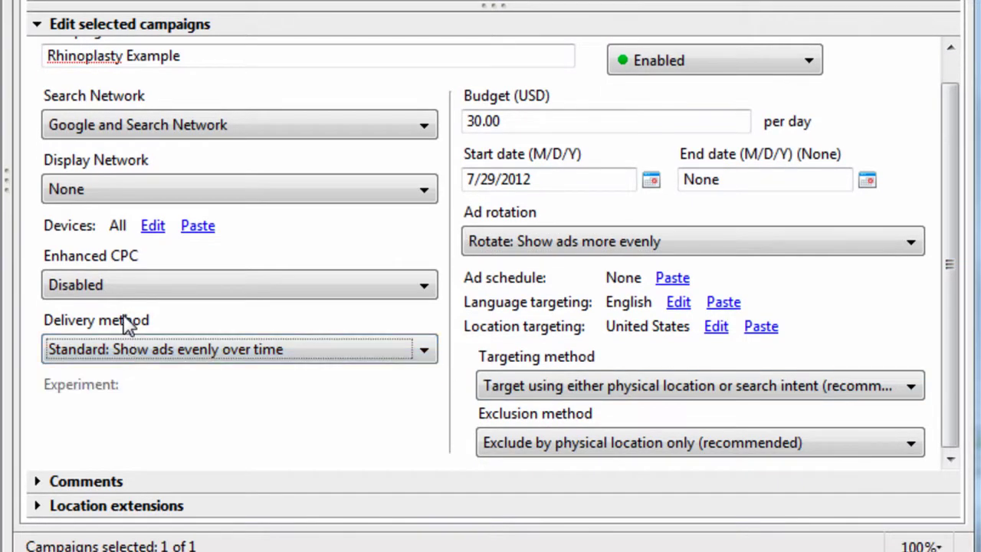
{"action": "left_click", "coordinate": [153, 229]}
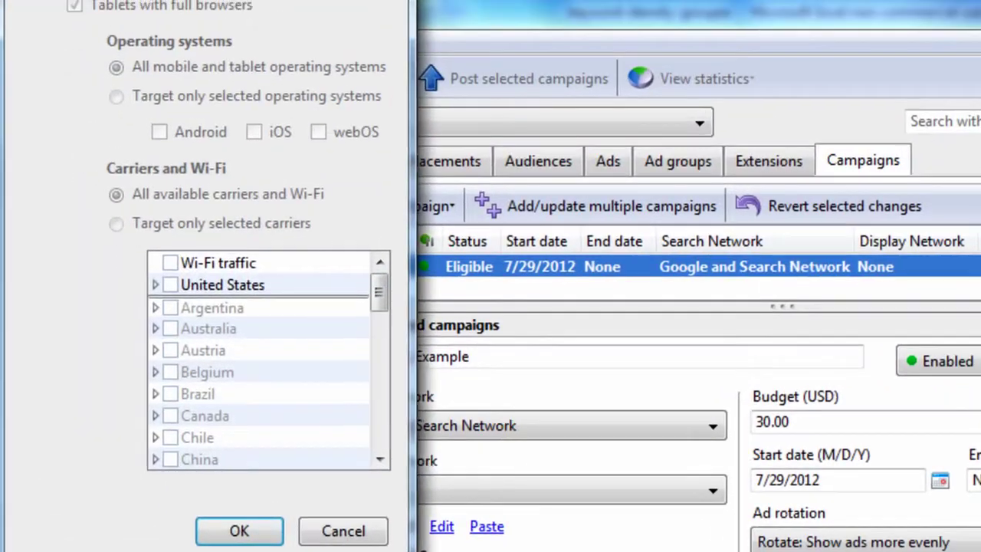
Limit campaign devices to computers and tablets by excluding mobile devices with full browsers.
{"action": "left_click_drag", "start_coordinate": [247, 0], "coordinate": [424, 63]}
{"action": "left_click", "coordinate": [217, 136]}
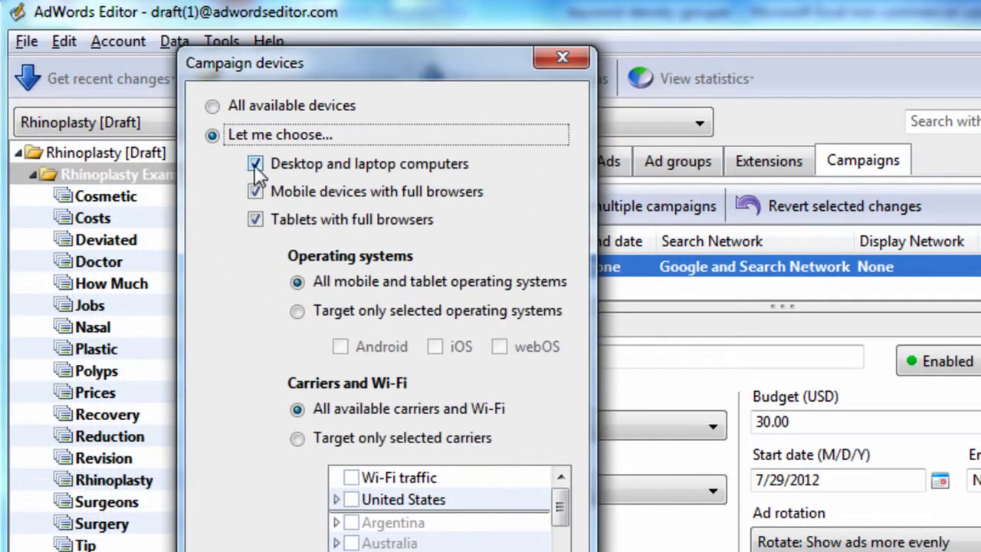
{"action": "left_click", "coordinate": [256, 191]}
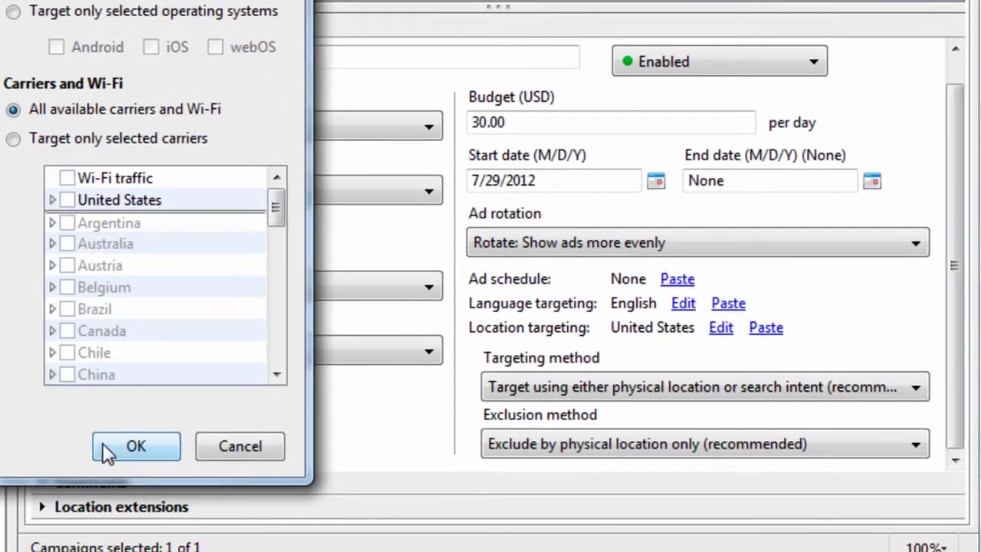
{"action": "left_click", "coordinate": [104, 445]}
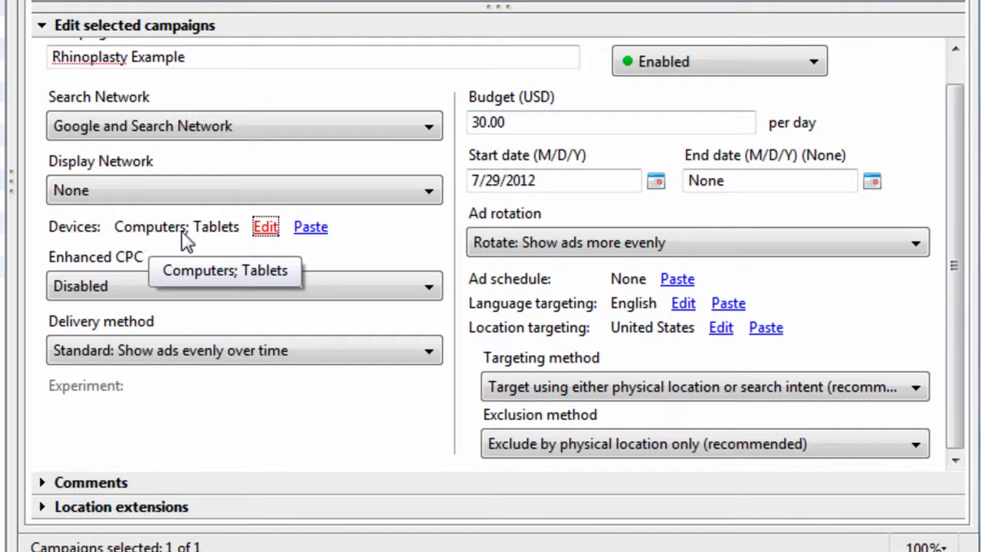
Keep display network at None and search network at Google and Search Network.
{"action": "left_click", "coordinate": [282, 184]}
{"action": "left_click", "coordinate": [234, 264]}
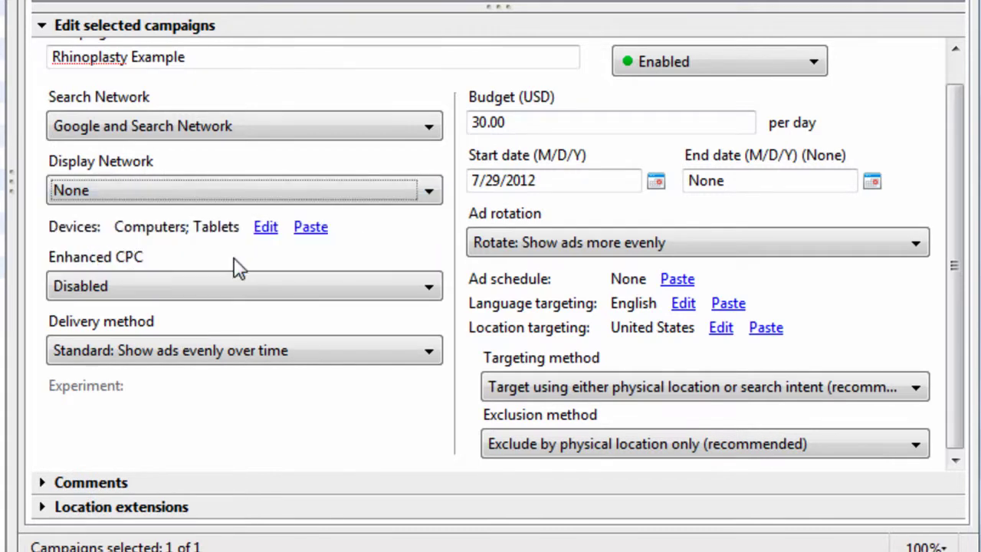
{"action": "left_click", "coordinate": [276, 126]}
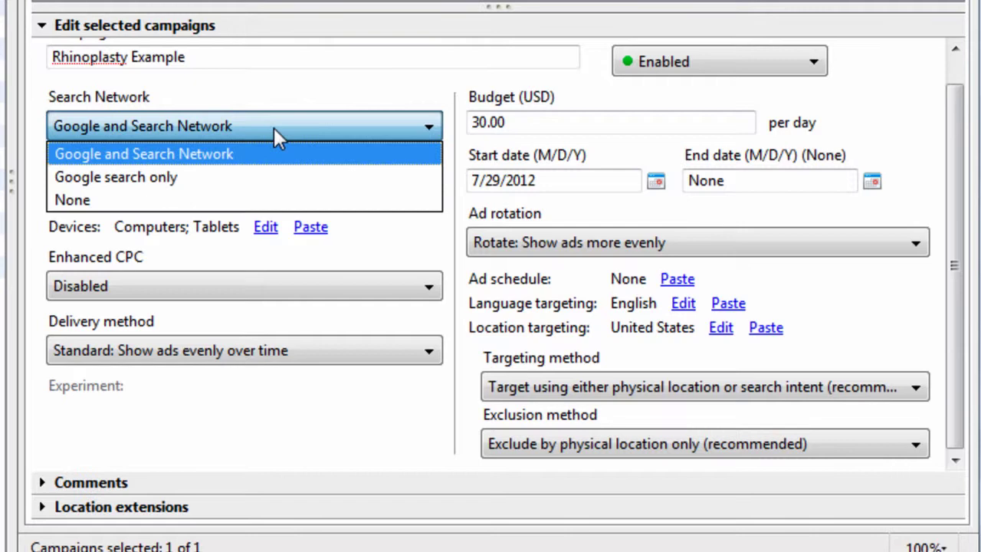
{"action": "left_click", "coordinate": [207, 178]}
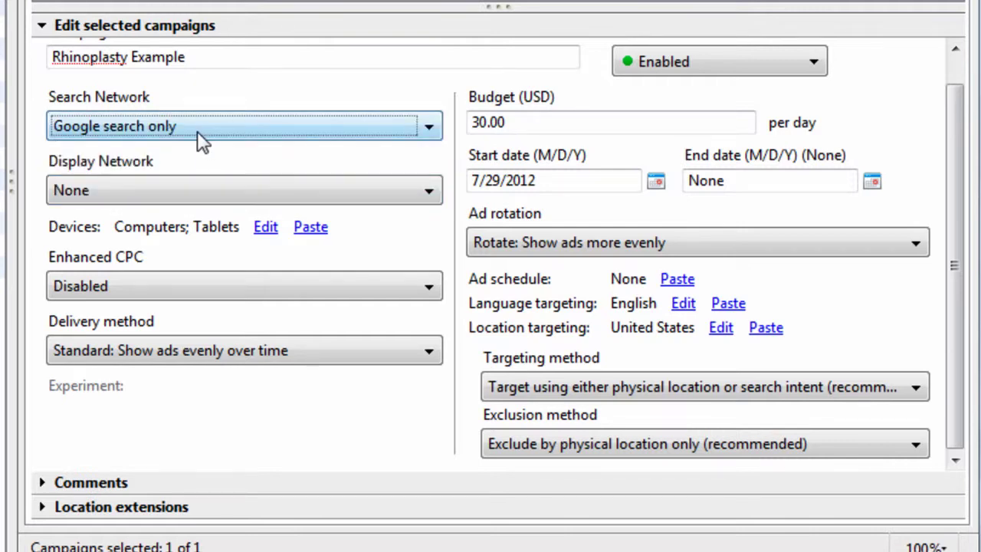
{"action": "left_click", "coordinate": [197, 131]}
{"action": "left_click", "coordinate": [189, 153]}
{"action": "left_click", "coordinate": [197, 130]}
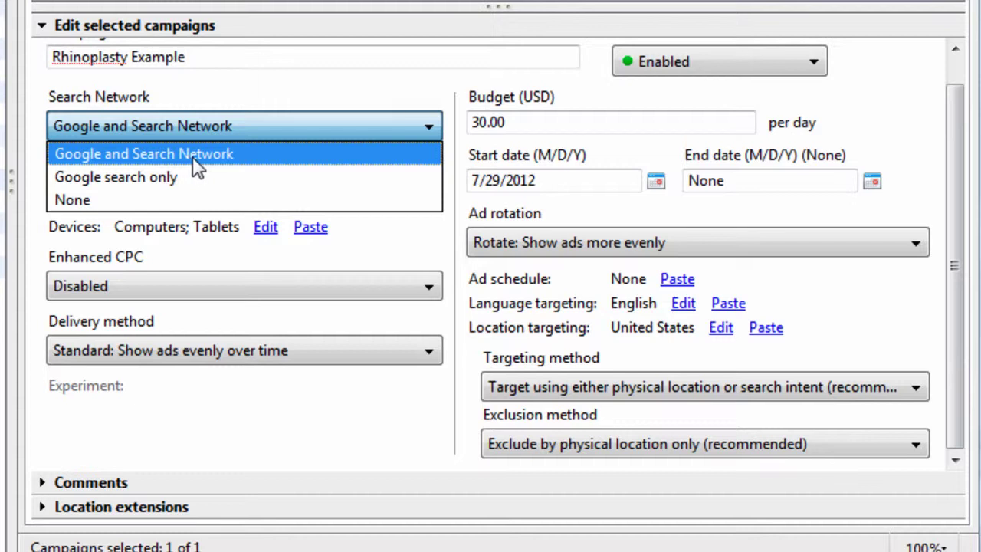
{"action": "left_click", "coordinate": [186, 177]}
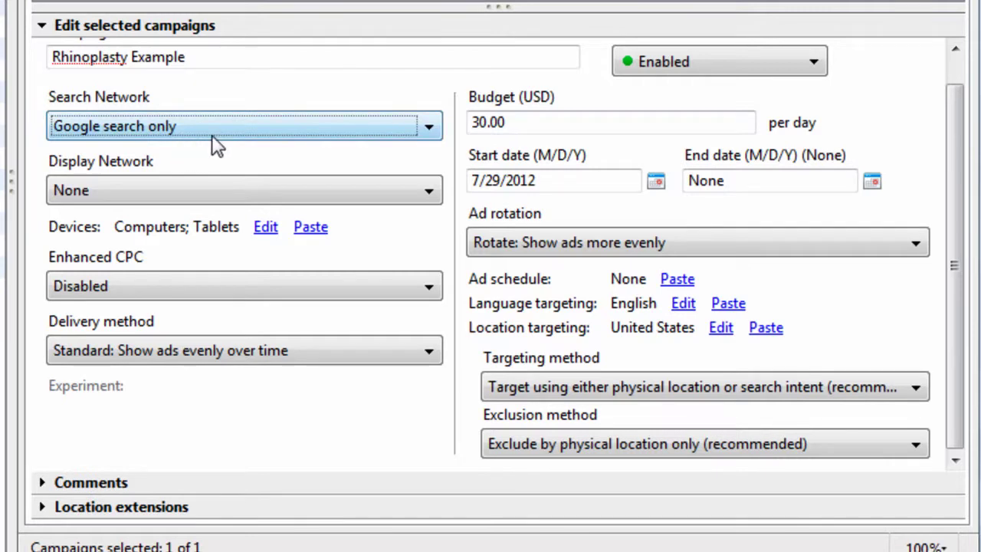
{"action": "left_click", "coordinate": [205, 127]}
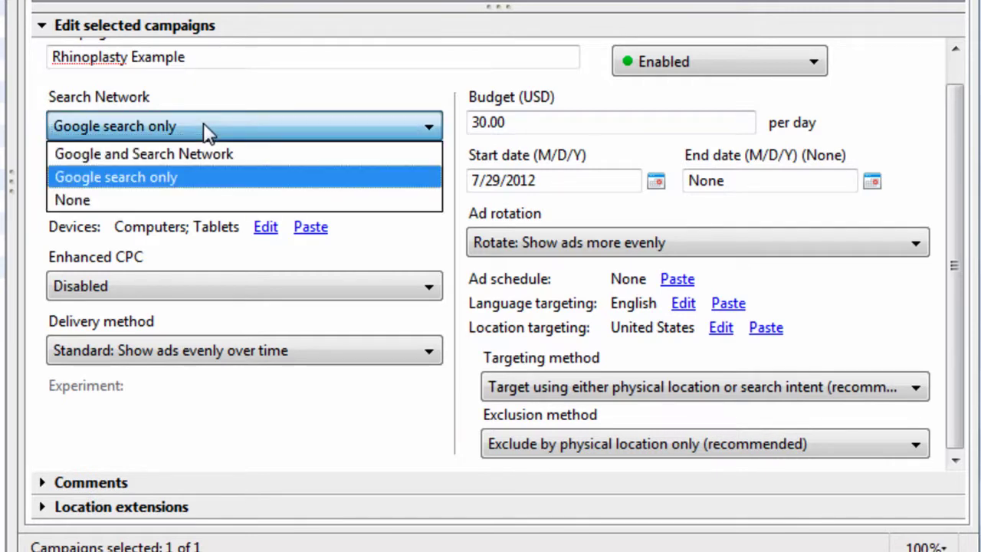
{"action": "left_click", "coordinate": [188, 155]}
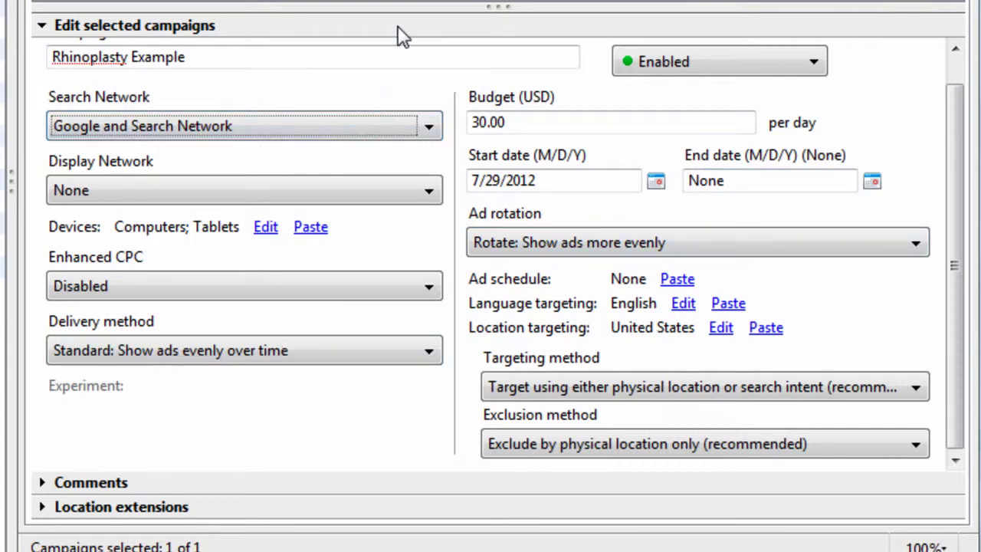
{"action": "left_click", "coordinate": [72, 54]}
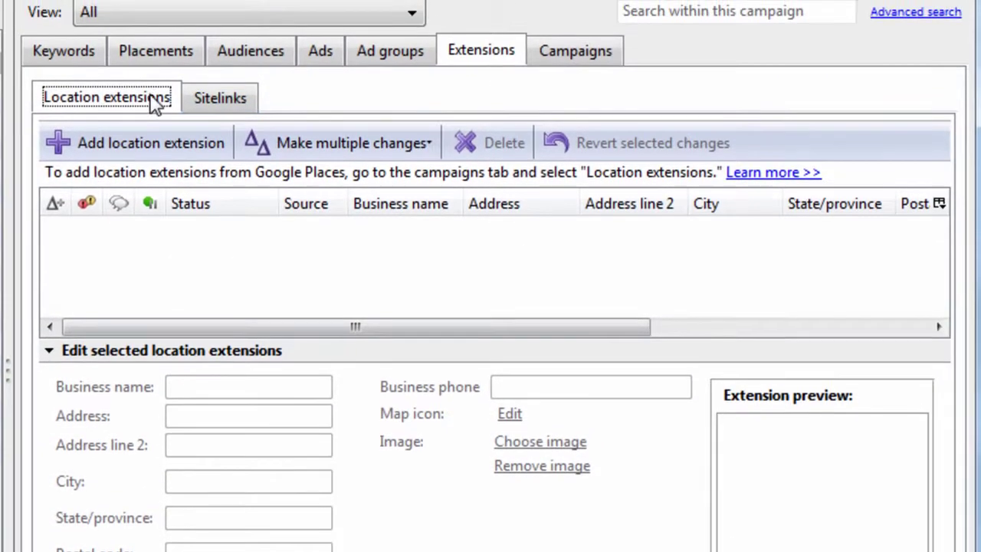
Show the campaign's empty Sitelinks list under Extensions.
{"action": "left_click", "coordinate": [245, 277]}
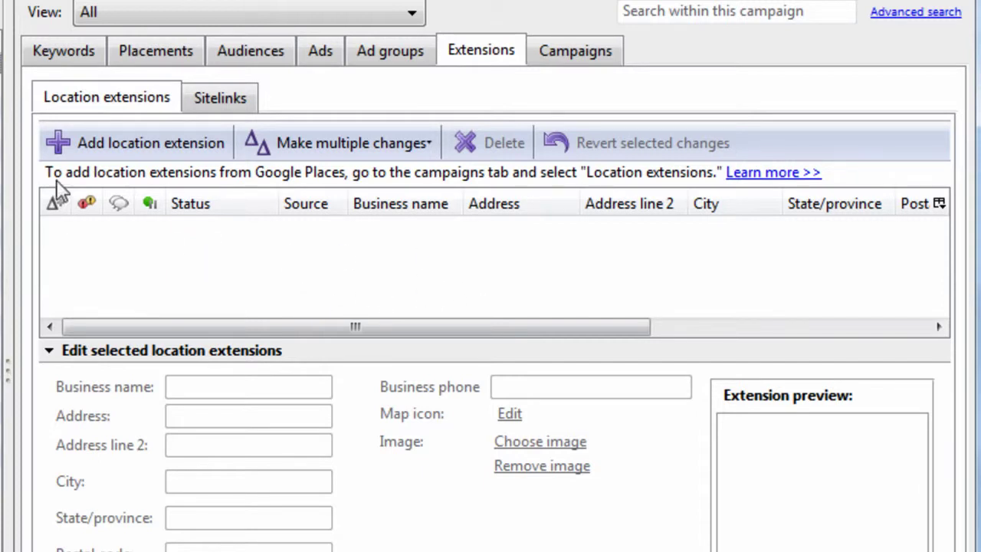
{"action": "left_click", "coordinate": [242, 101]}
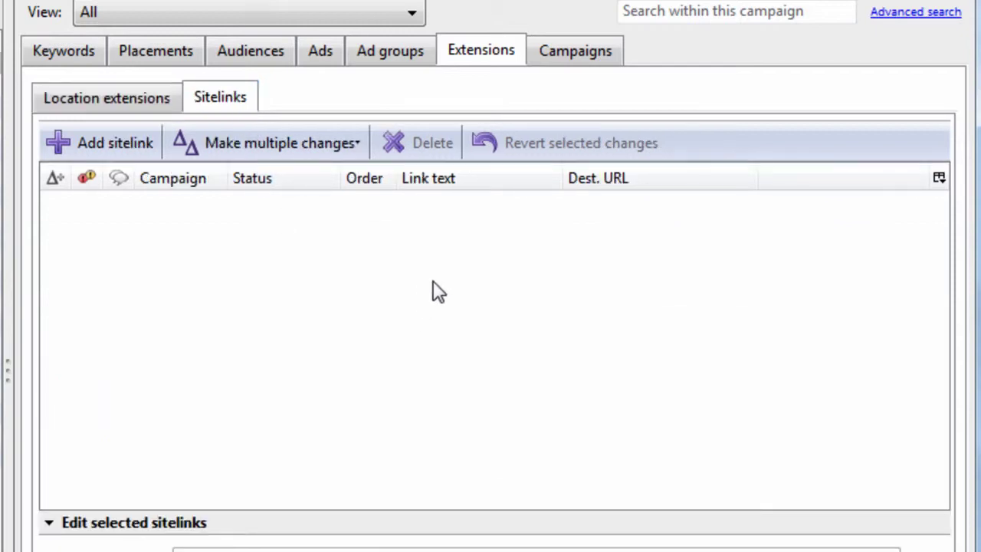
Add two sitelinks and enter link texts 'Link 1' and 'Link 2'.
{"action": "left_click", "coordinate": [137, 149]}
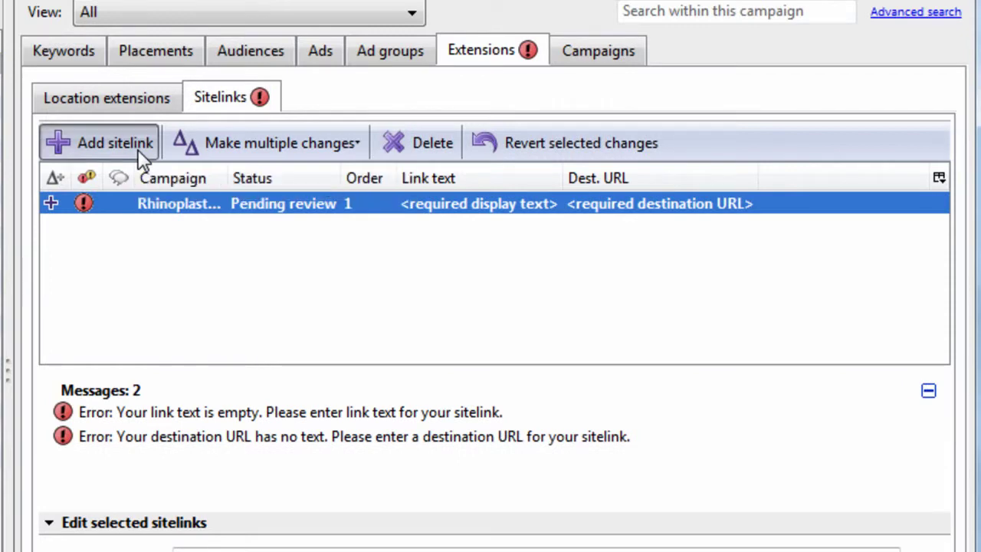
{"action": "left_click", "coordinate": [137, 148]}
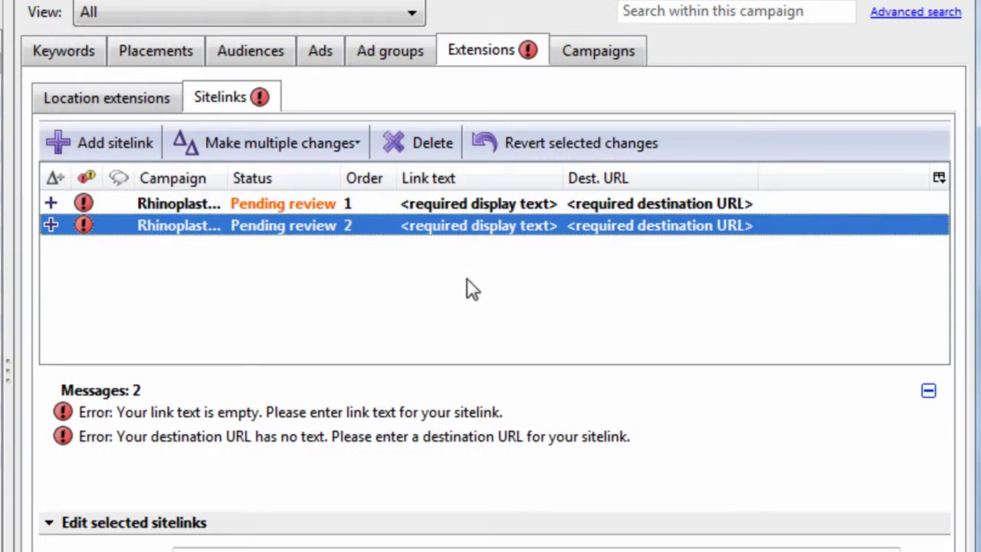
{"action": "left_click", "coordinate": [509, 209]}
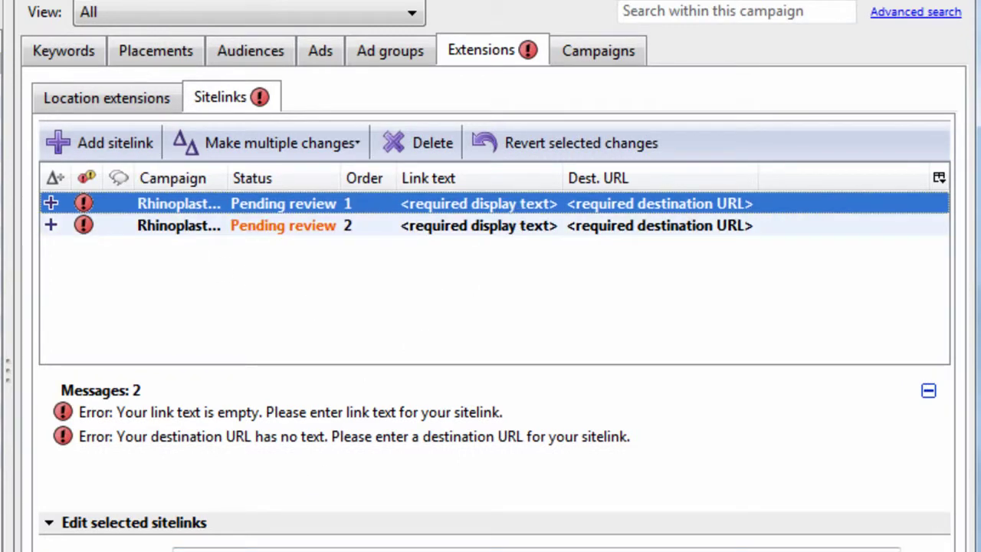
{"action": "type", "text": "Link 1"}
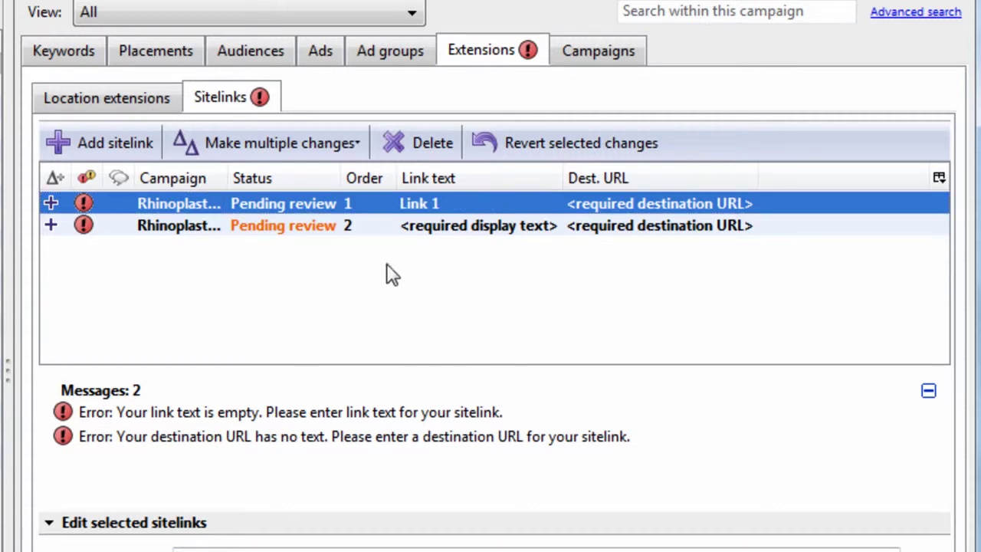
{"action": "key", "text": "Down"}
{"action": "type", "text": "Li"}
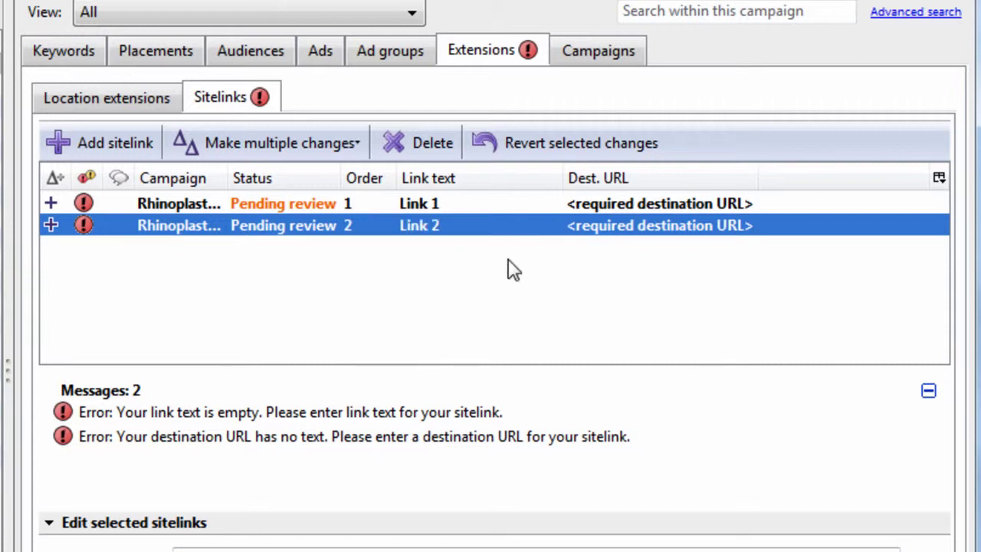
{"action": "left_click", "coordinate": [582, 213]}
{"action": "left_click", "coordinate": [582, 224], "text": "shift"}
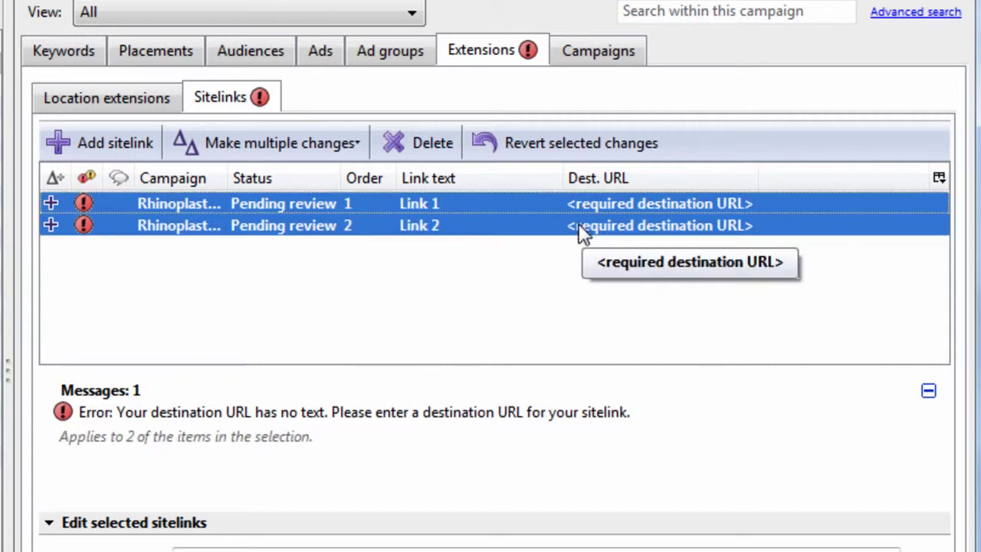
{"action": "left_click", "coordinate": [630, 206]}
{"action": "left_click", "coordinate": [633, 222]}
{"action": "left_click", "coordinate": [636, 207]}
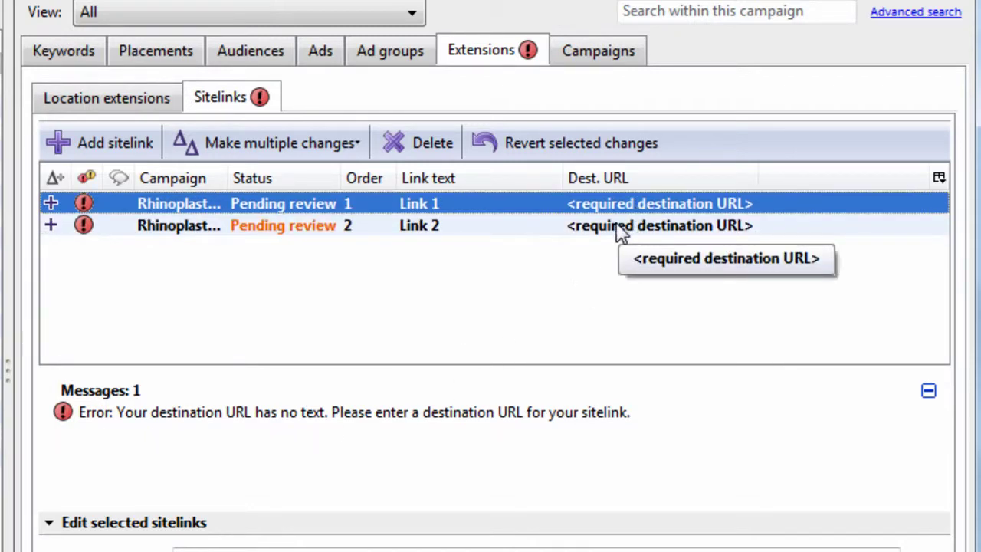
{"action": "left_click", "coordinate": [622, 228]}
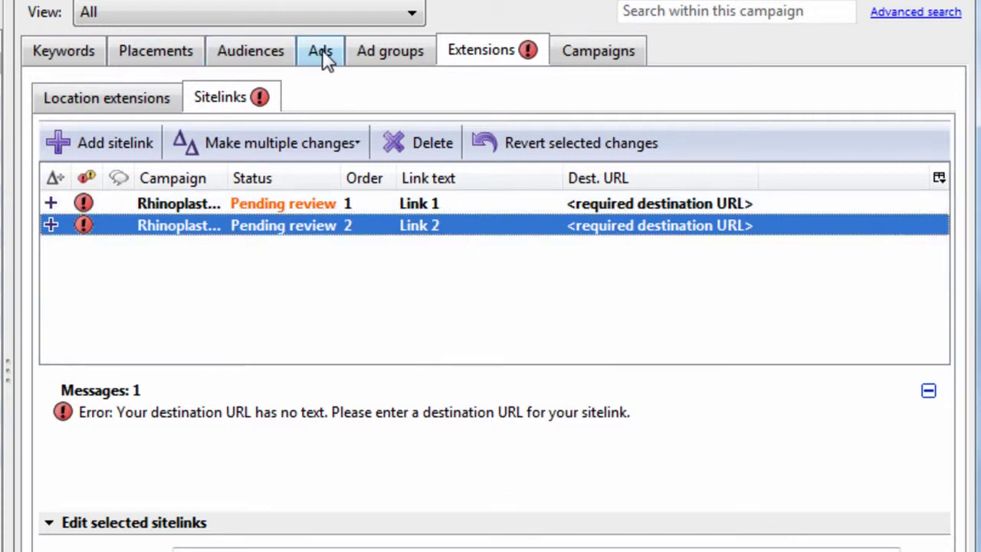
Review the ad groups' 5.00 bids, then return to the Rhinoplasty Example campaign with an enlarged list.
{"action": "left_click", "coordinate": [385, 60]}
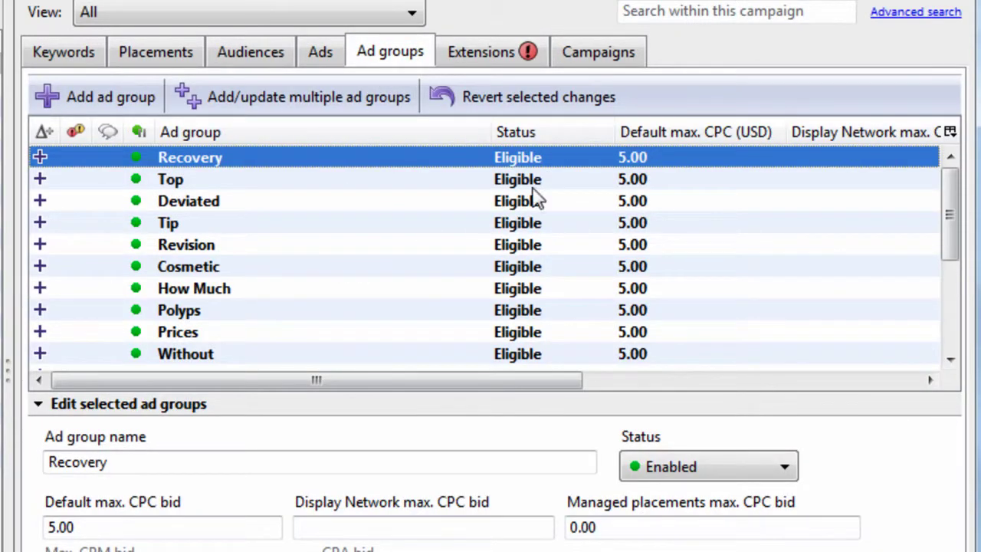
{"action": "left_click", "coordinate": [624, 58]}
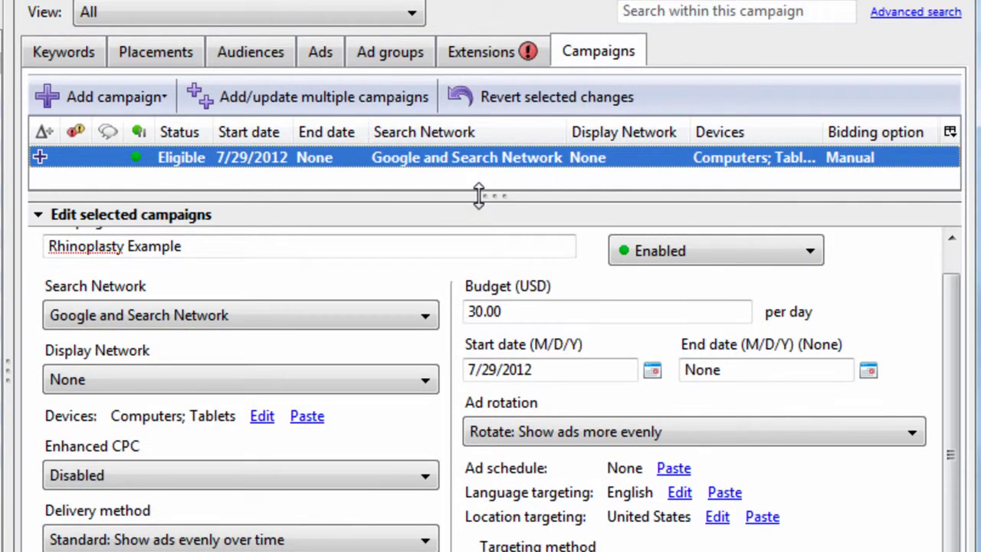
{"action": "left_click_drag", "start_coordinate": [477, 197], "coordinate": [473, 404]}
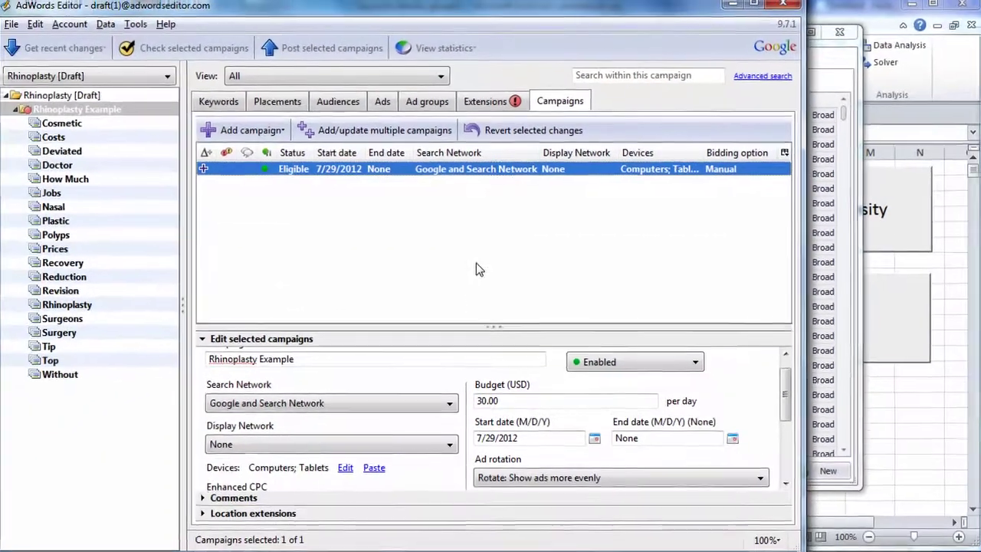